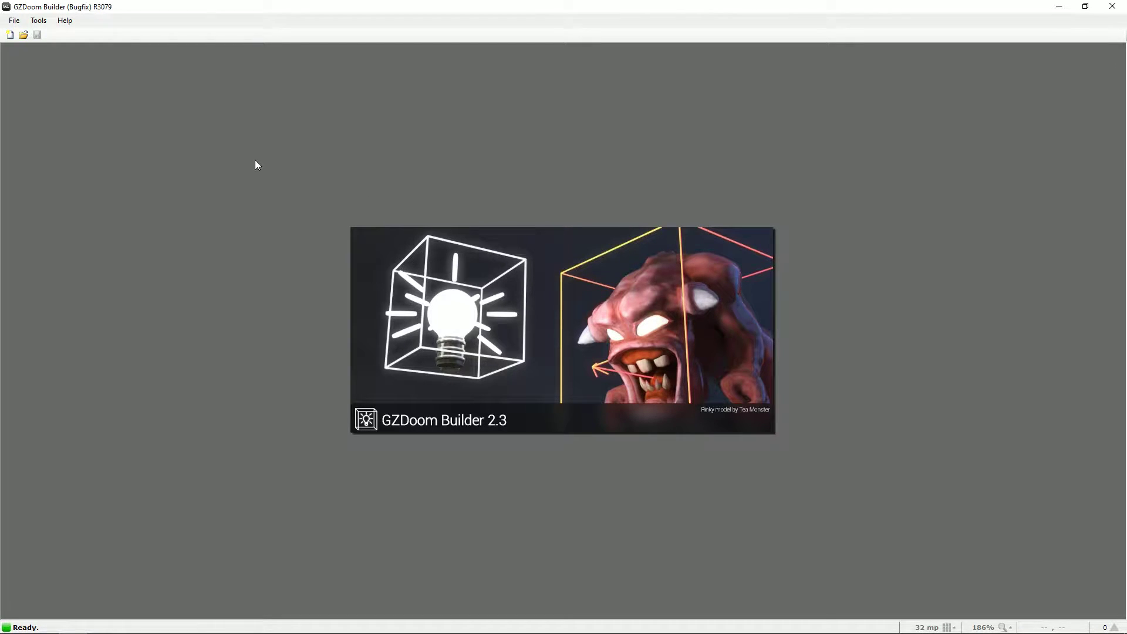
Create a new GZDoom: Doom 2 (UDMF) map with the level name MAP01.
click(10, 35)
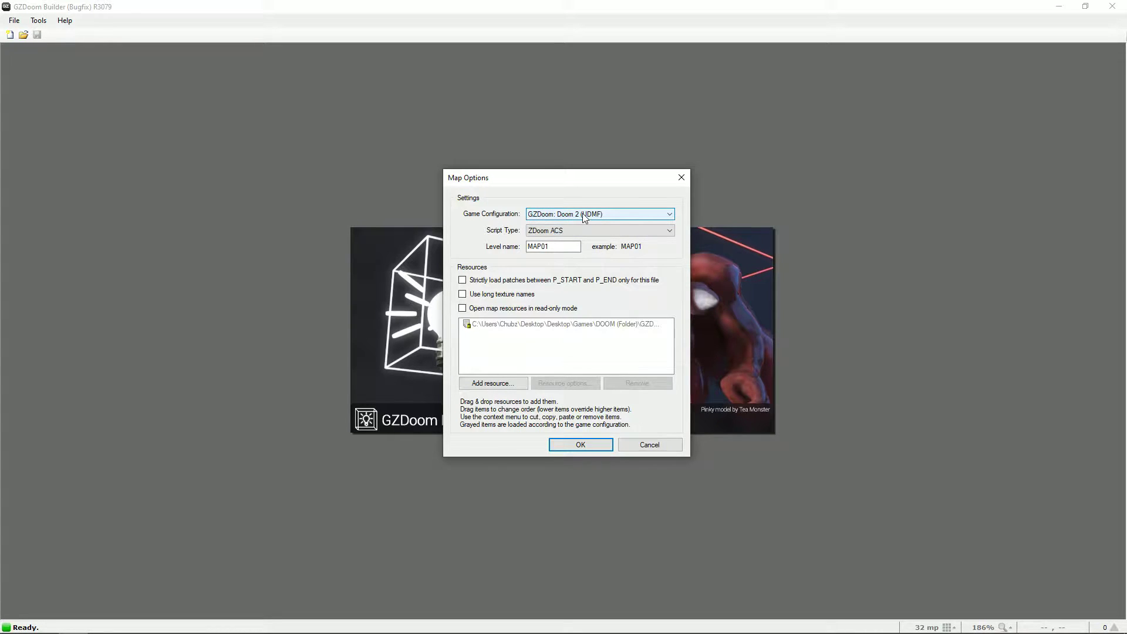
double_click(550, 246)
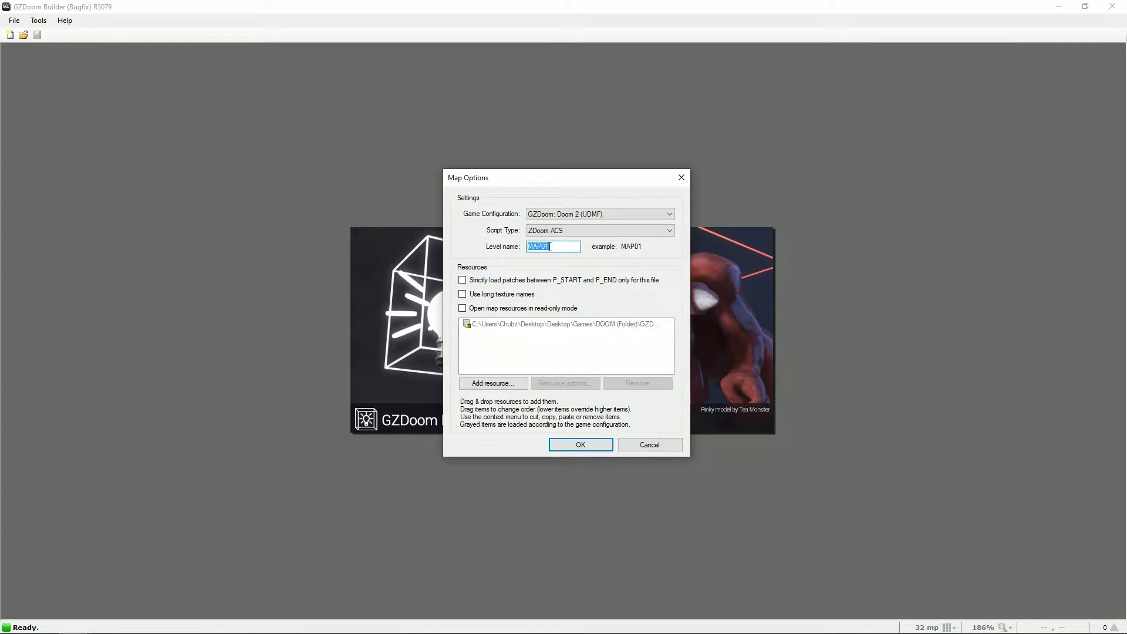
click(550, 247)
double_click(562, 250)
click(561, 250)
double_click(561, 249)
click(561, 250)
double_click(557, 248)
click(556, 246)
double_click(556, 247)
click(556, 247)
click(582, 447)
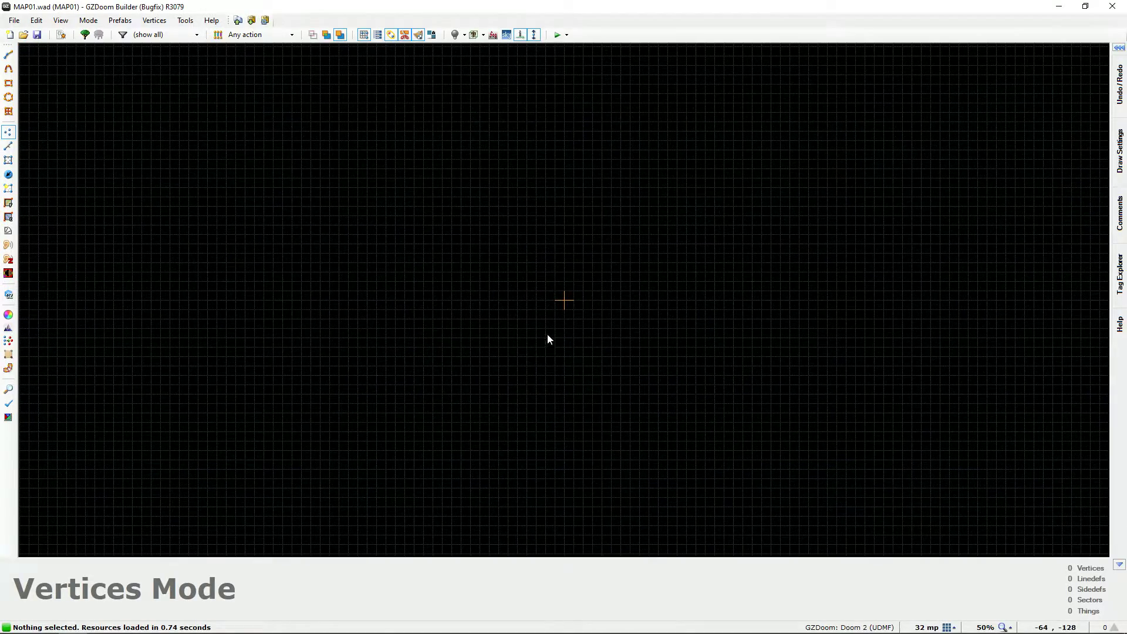
scroll(547, 334, down, 2)
scroll(494, 317, down, 1)
scroll(499, 365, up, 1)
scroll(440, 279, down, 1)
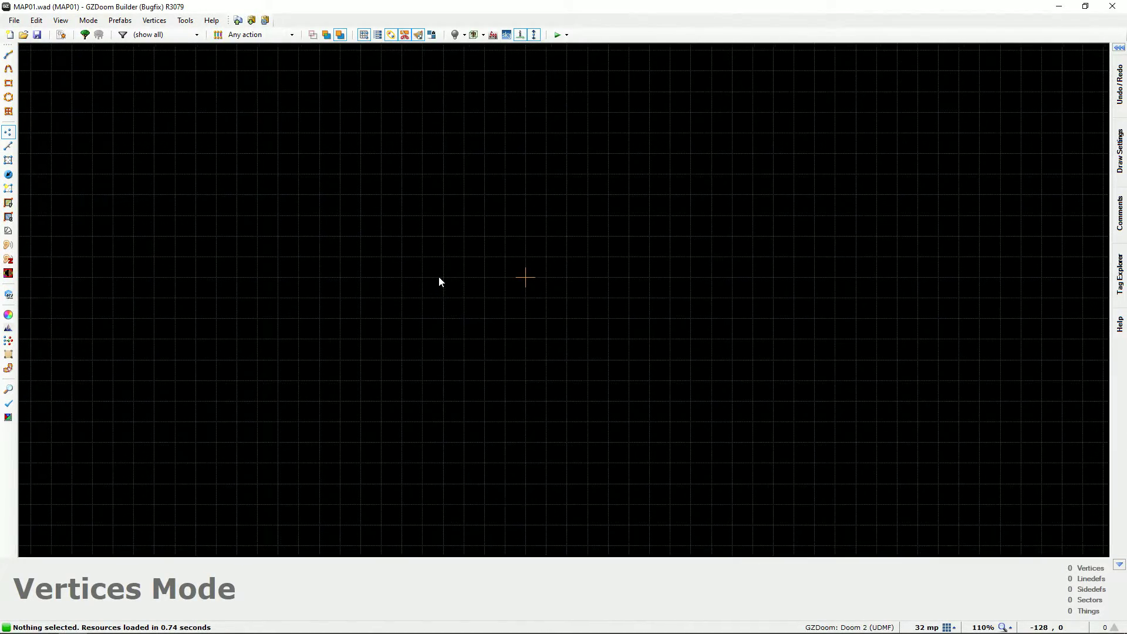
scroll(520, 308, up, 1)
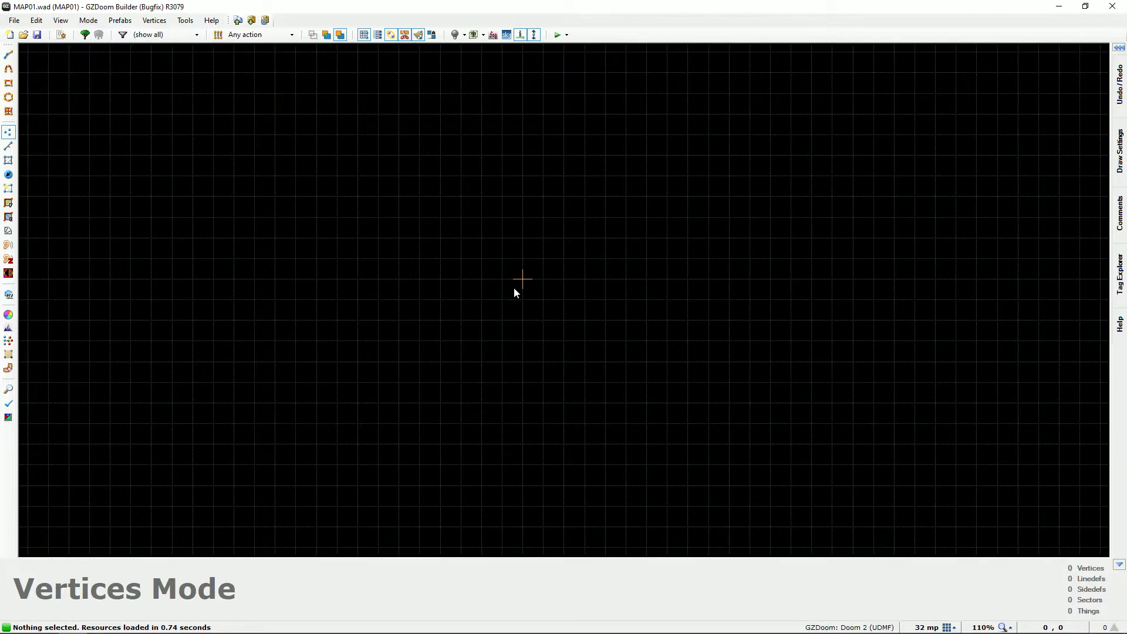
scroll(513, 291, down, 1)
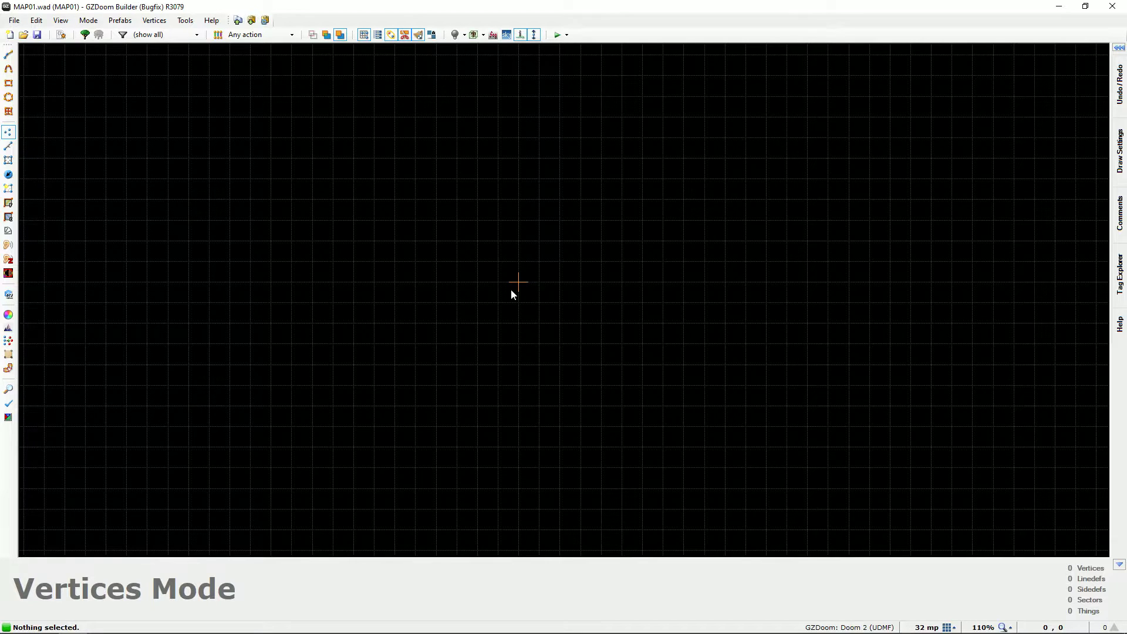
Paste the copied room into MAP01, accept its placement, and switch to Things Mode.
key(ctrl+v)
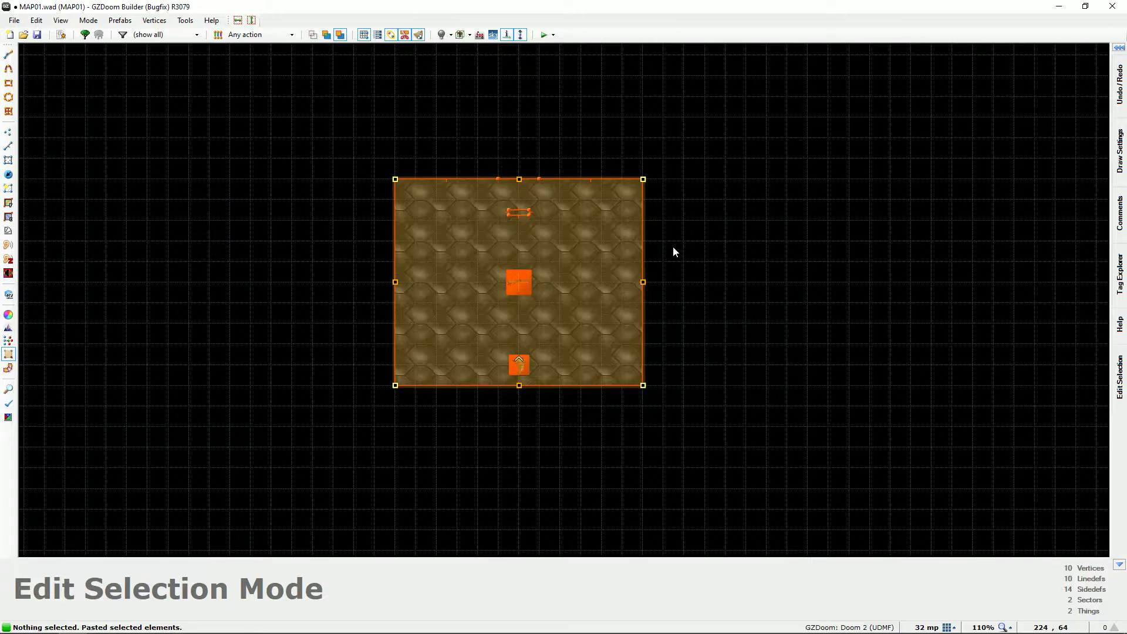
key(Return)
key(t)
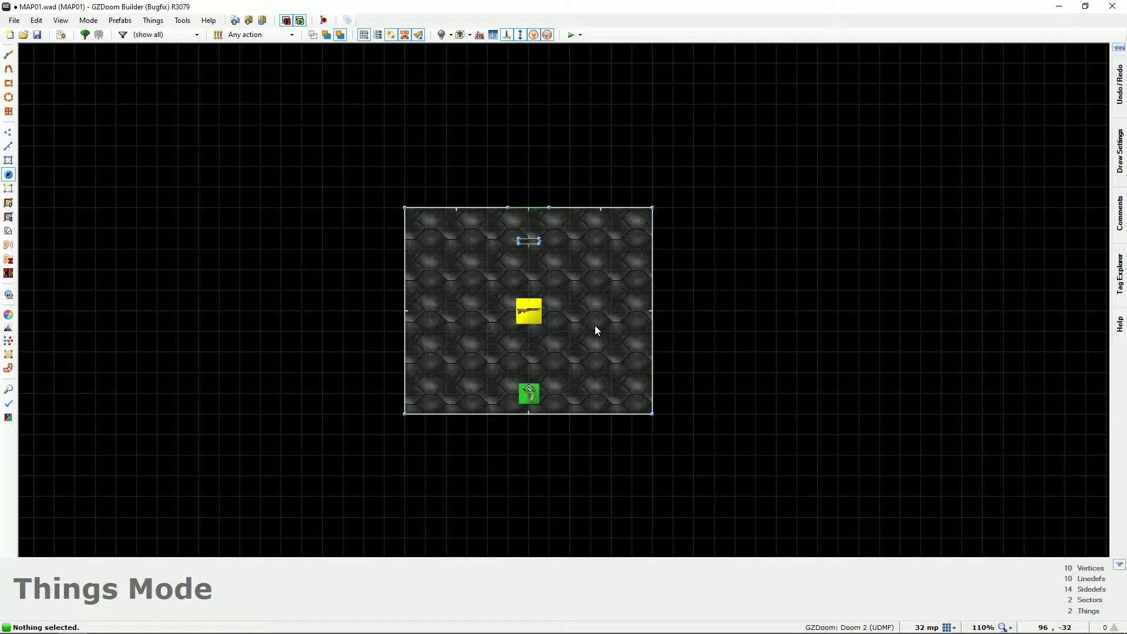
key(q)
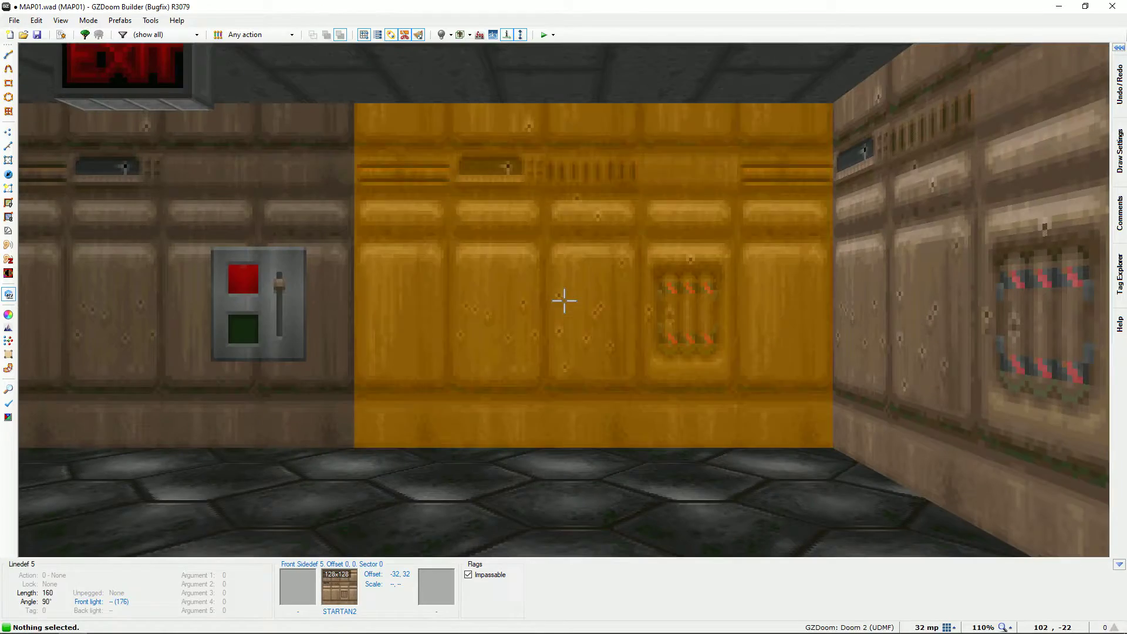
key(s)
key(w)
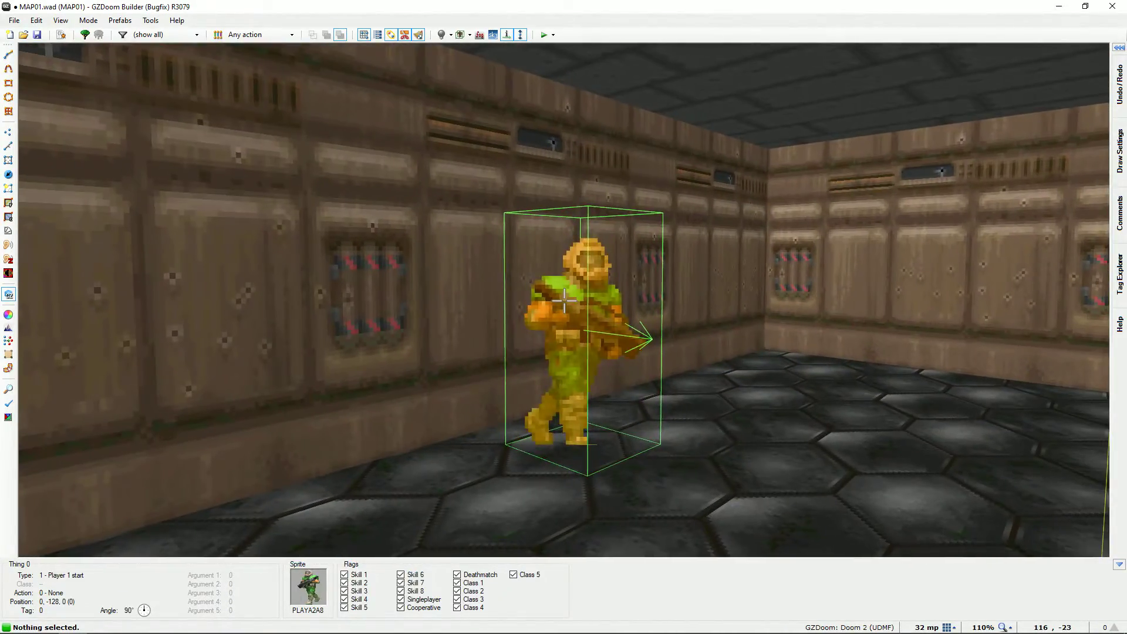
key(s)
key(w)
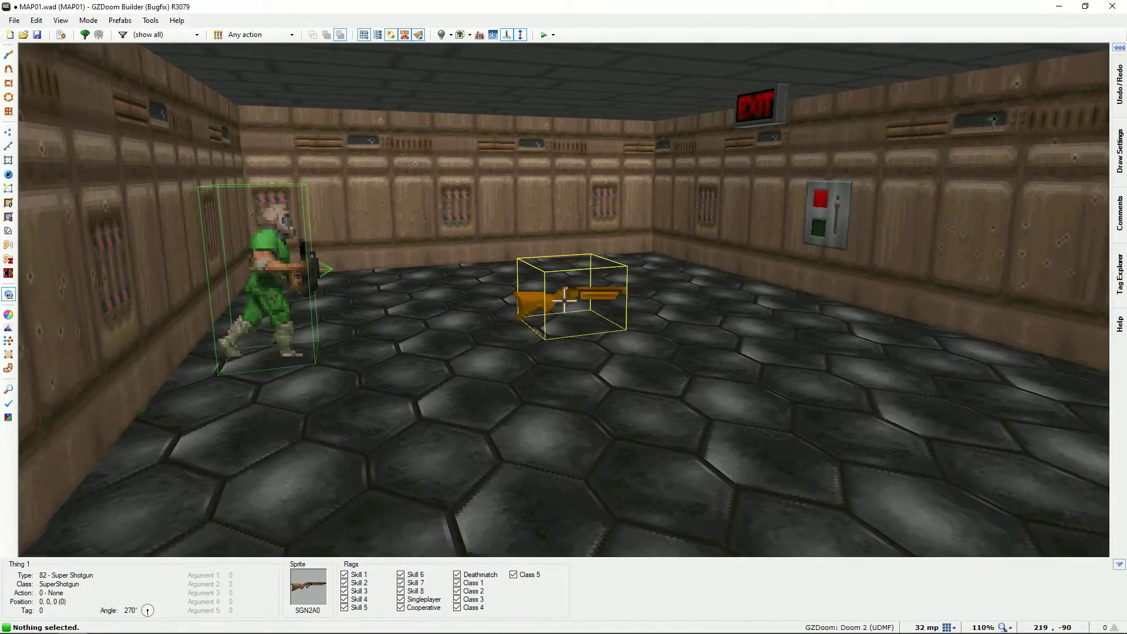
key(s)
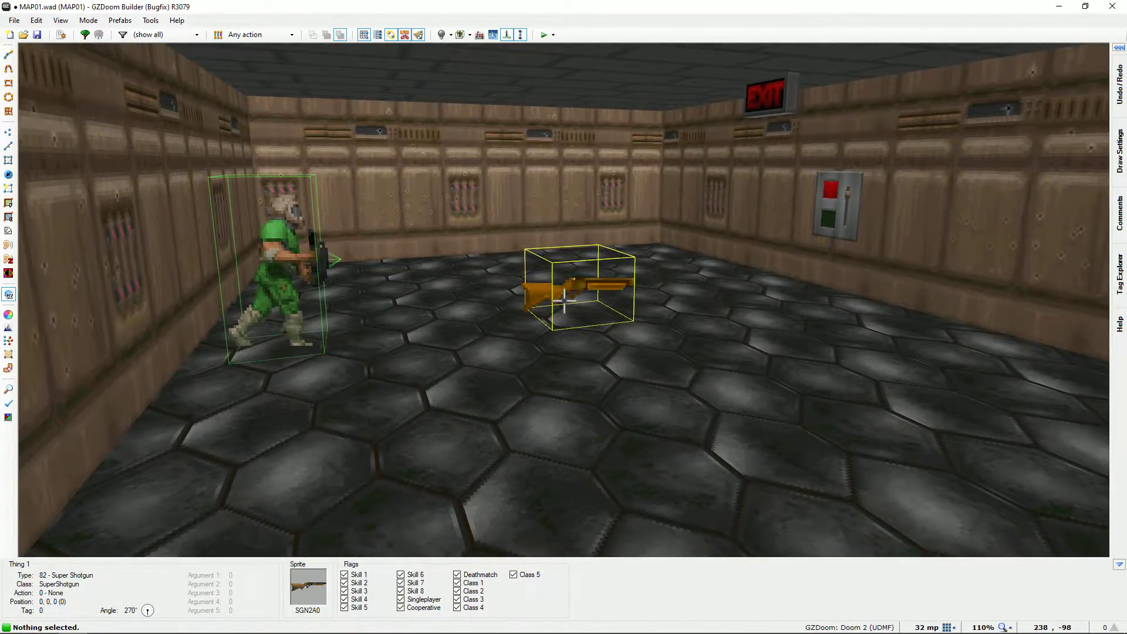
key(w)
key(w)
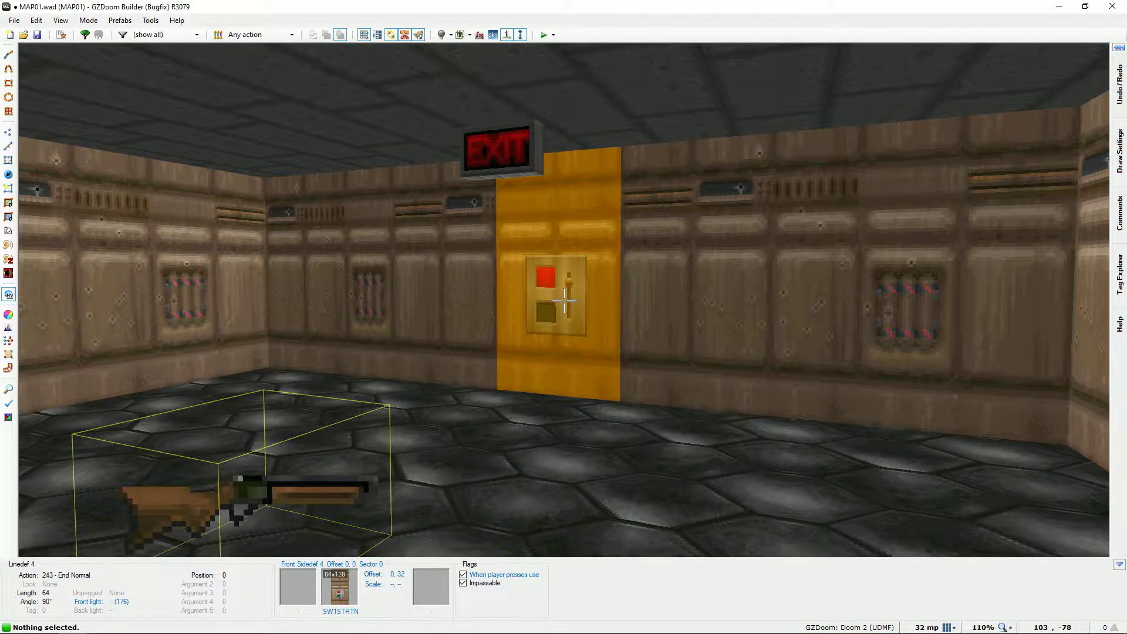
key(q)
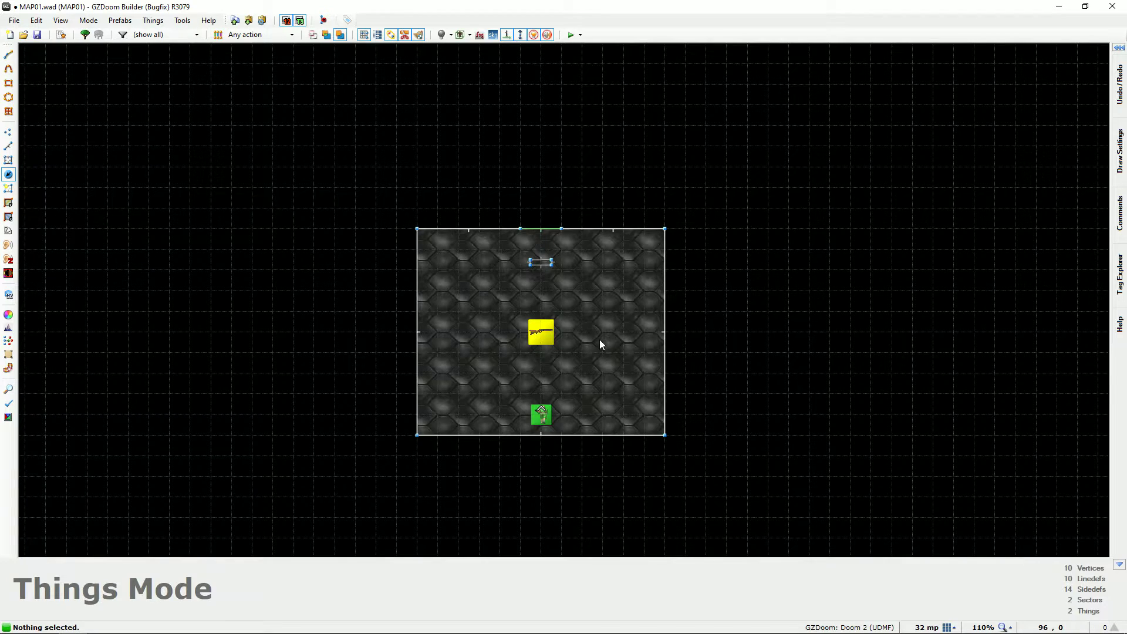
Open the Save Map As dialog with Ctrl+Shift+S.
middle_drag(600, 341, 601, 331)
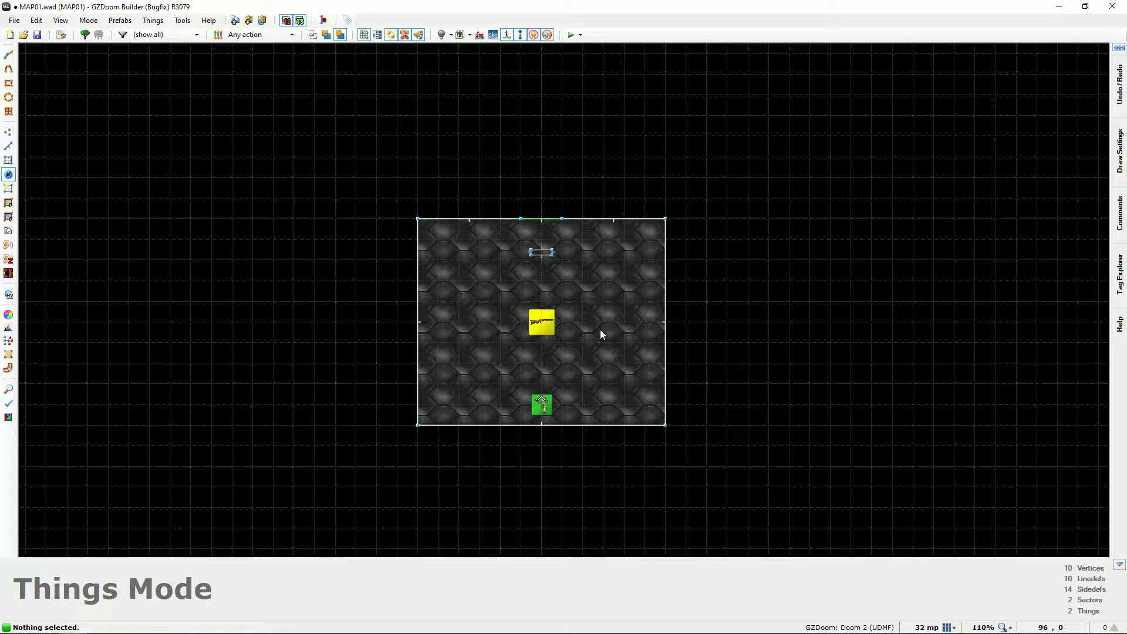
key(ctrl+shift+s)
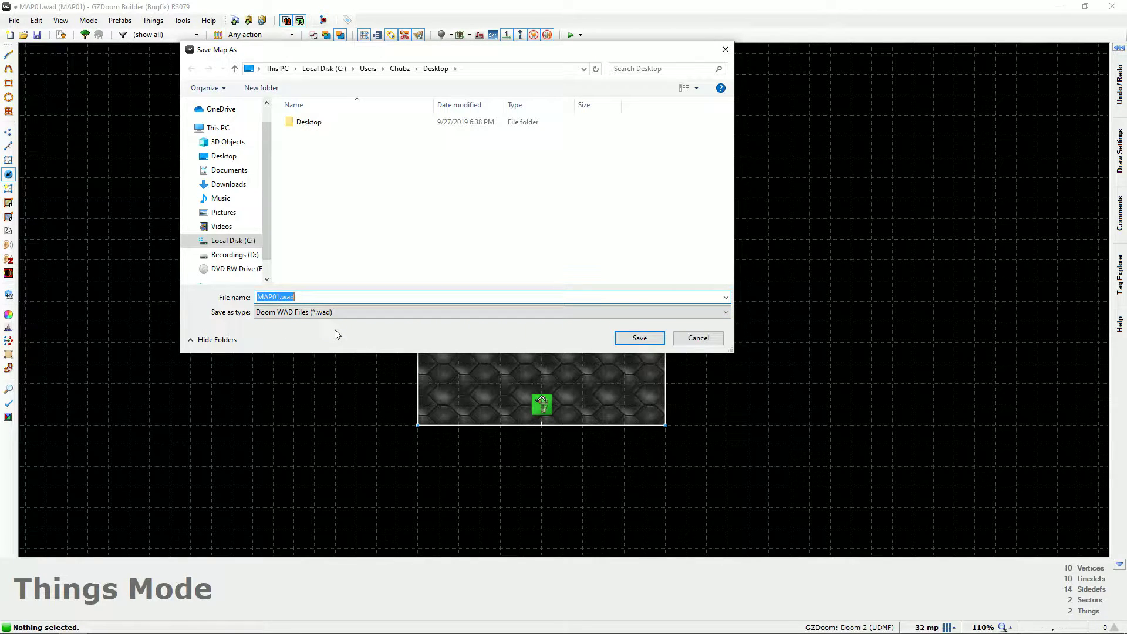
text(My)
text(Project)
Save the map as MyProject.wad in the Desktop folder.
click(636, 339)
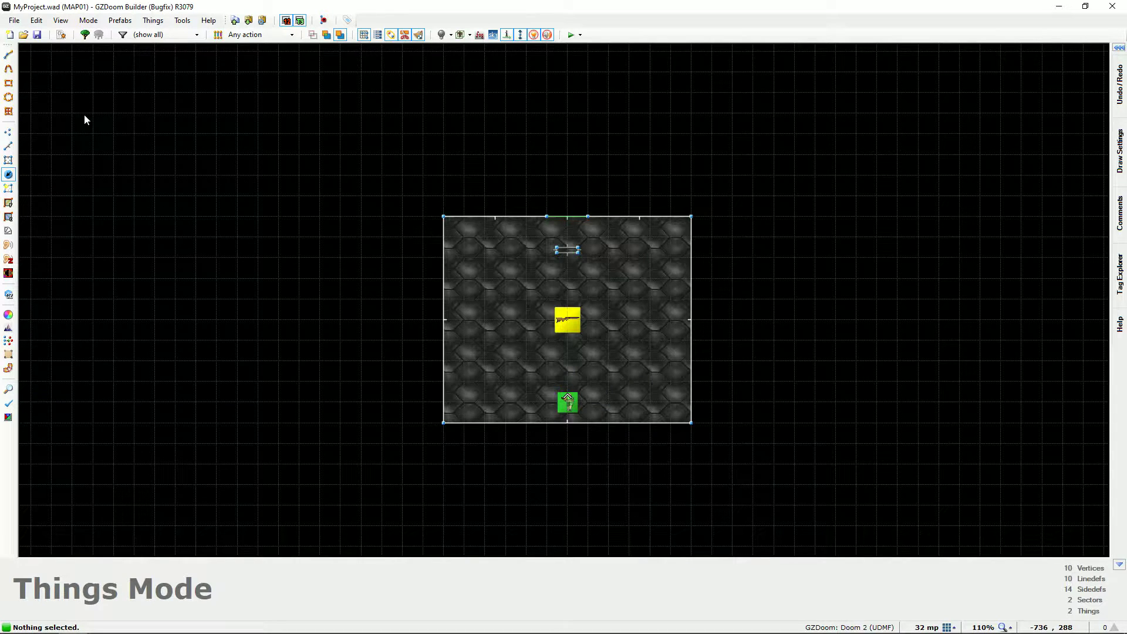
middle_drag(531, 280, 510, 268)
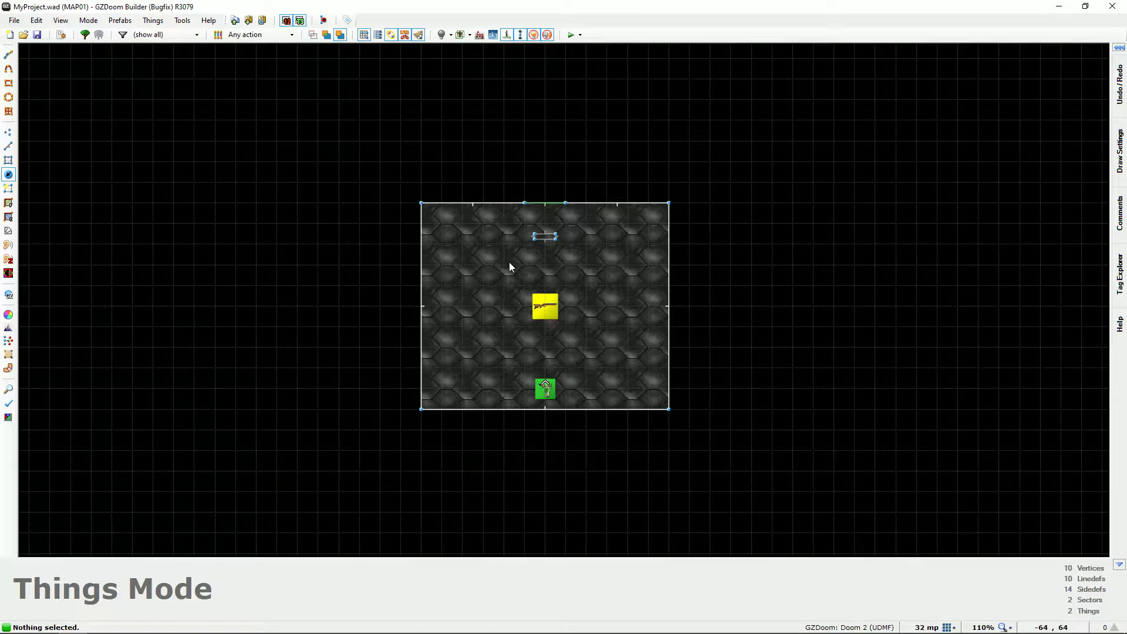
key(q)
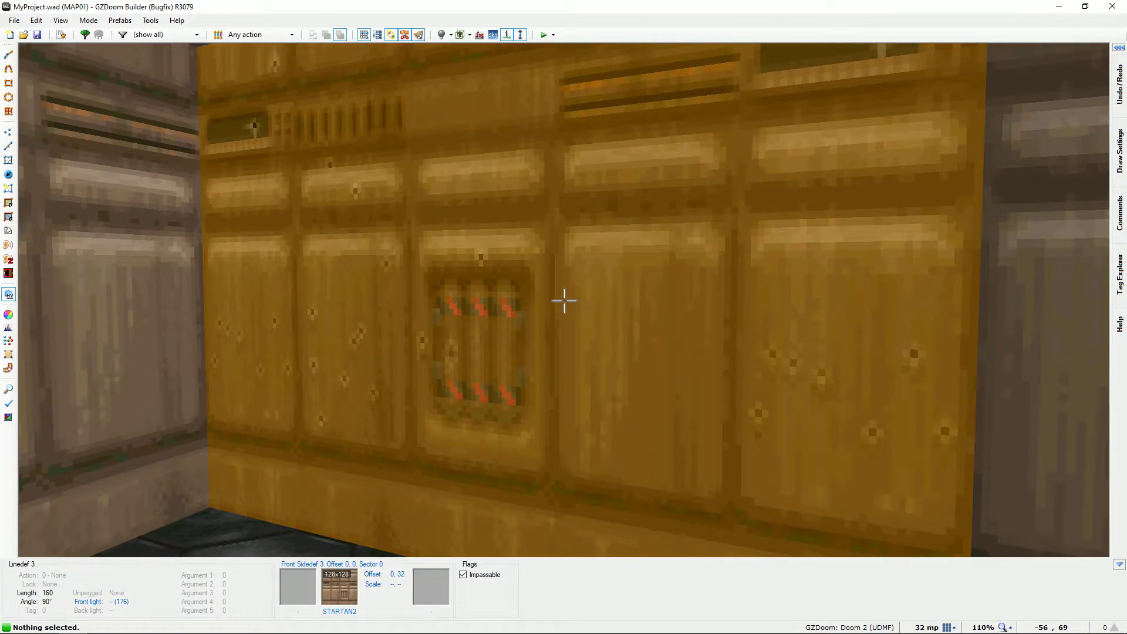
key(s)
key(w)
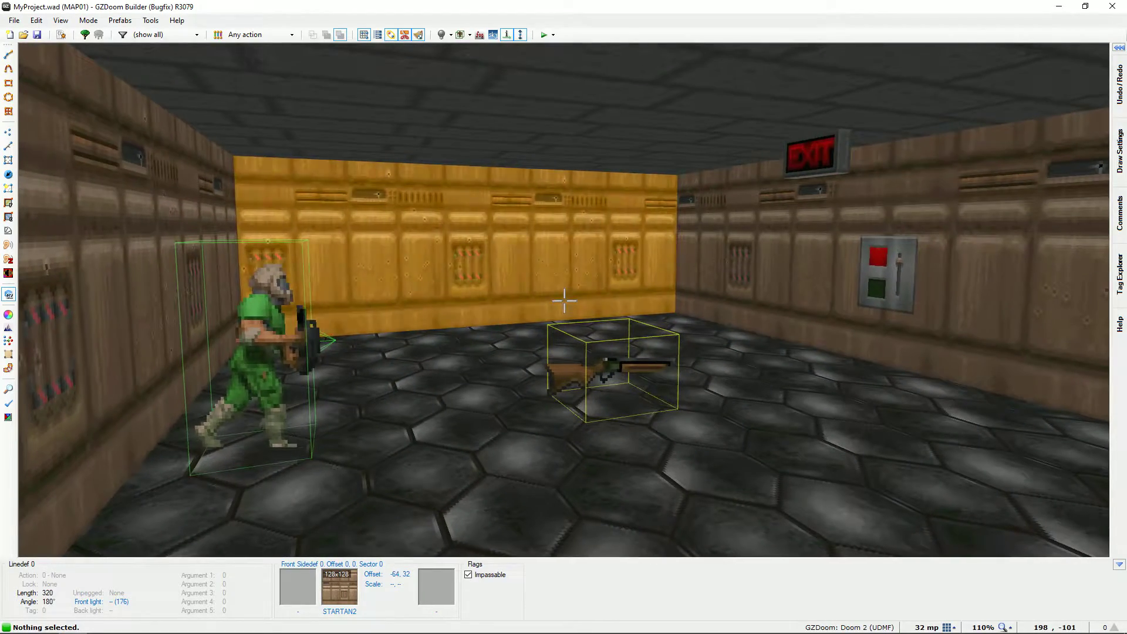
key(w)
key(s)
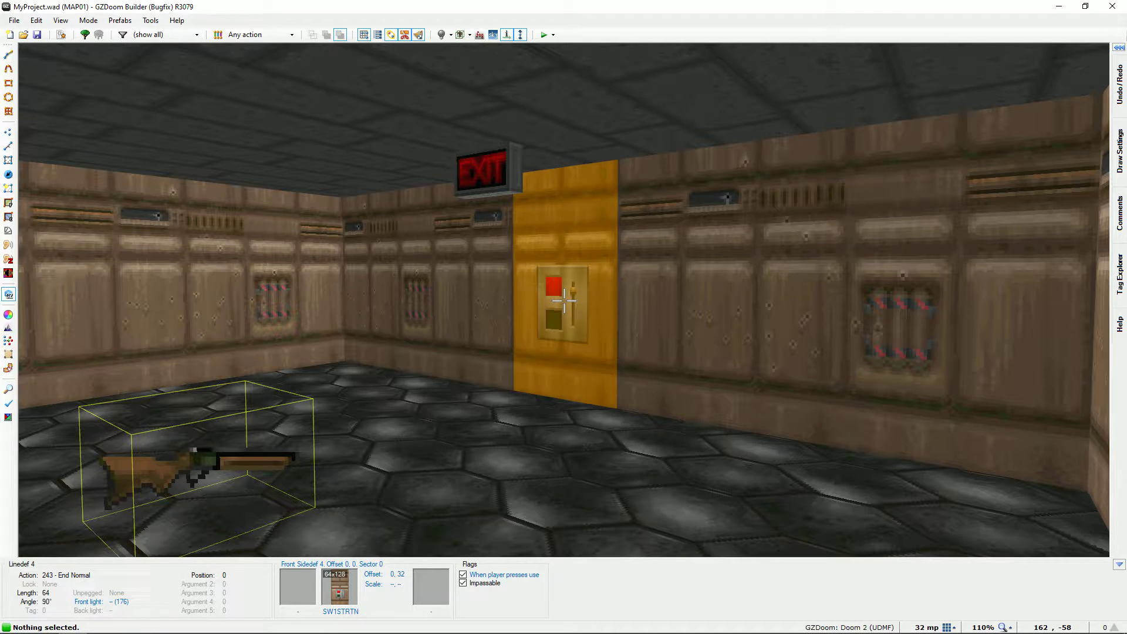
key(q)
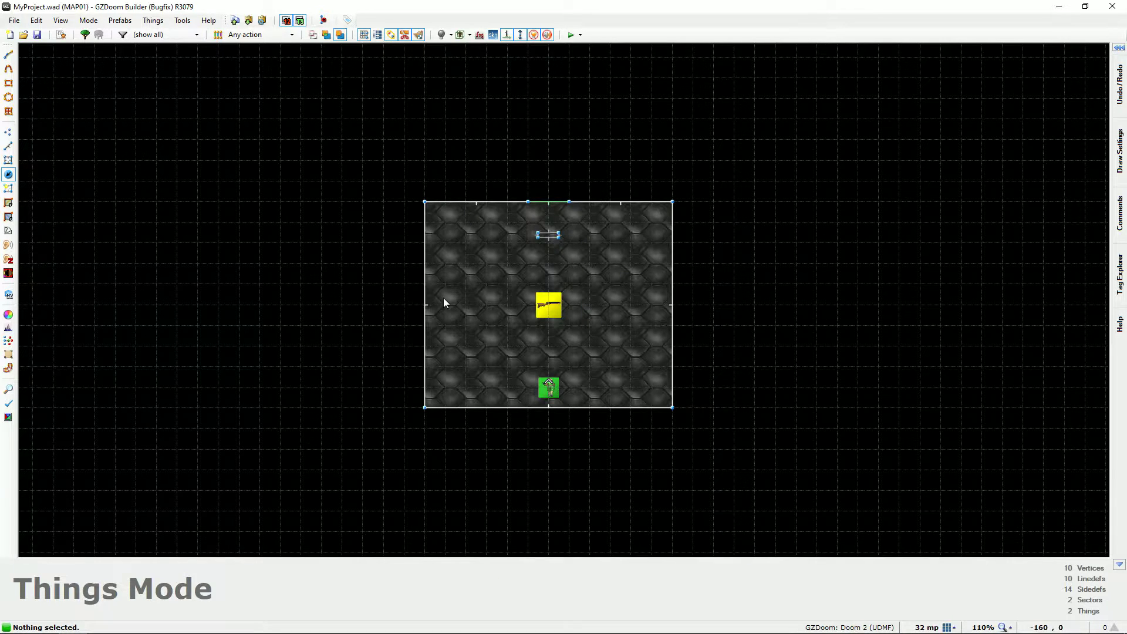
Create a new map, changing the level name from MAP01 to MAP02.
click(7, 35)
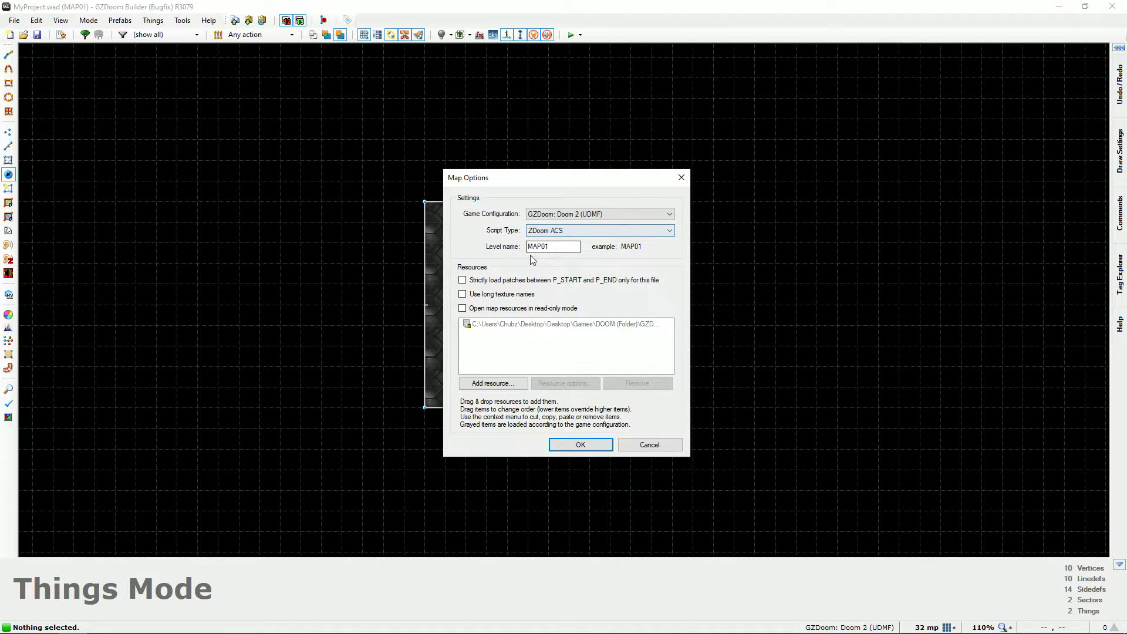
click(555, 247)
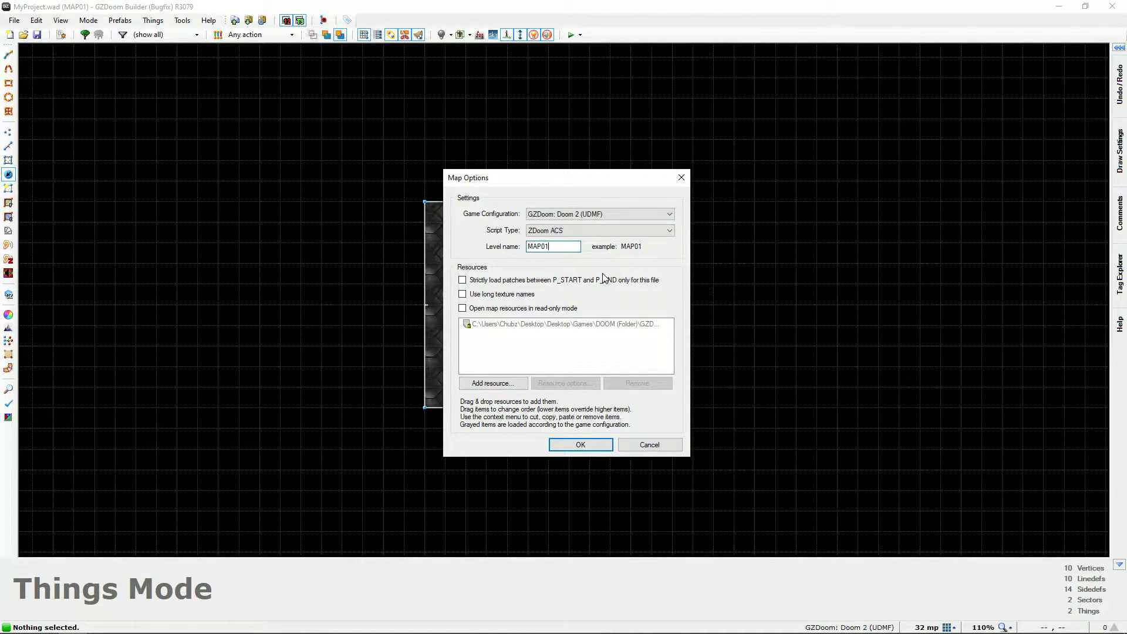
text(2)
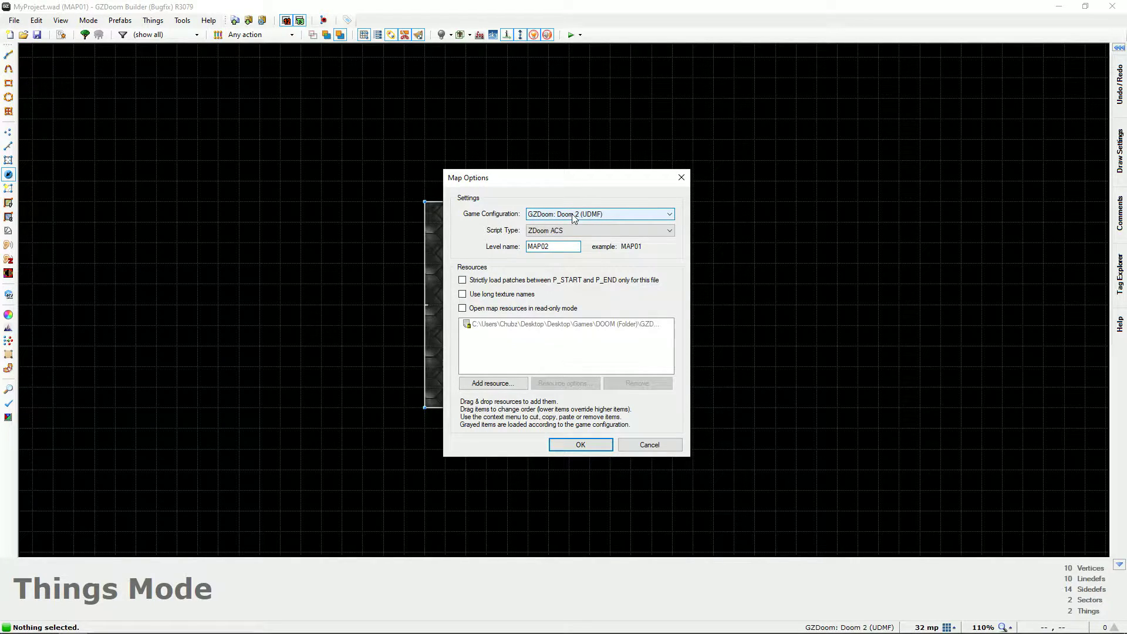
click(581, 445)
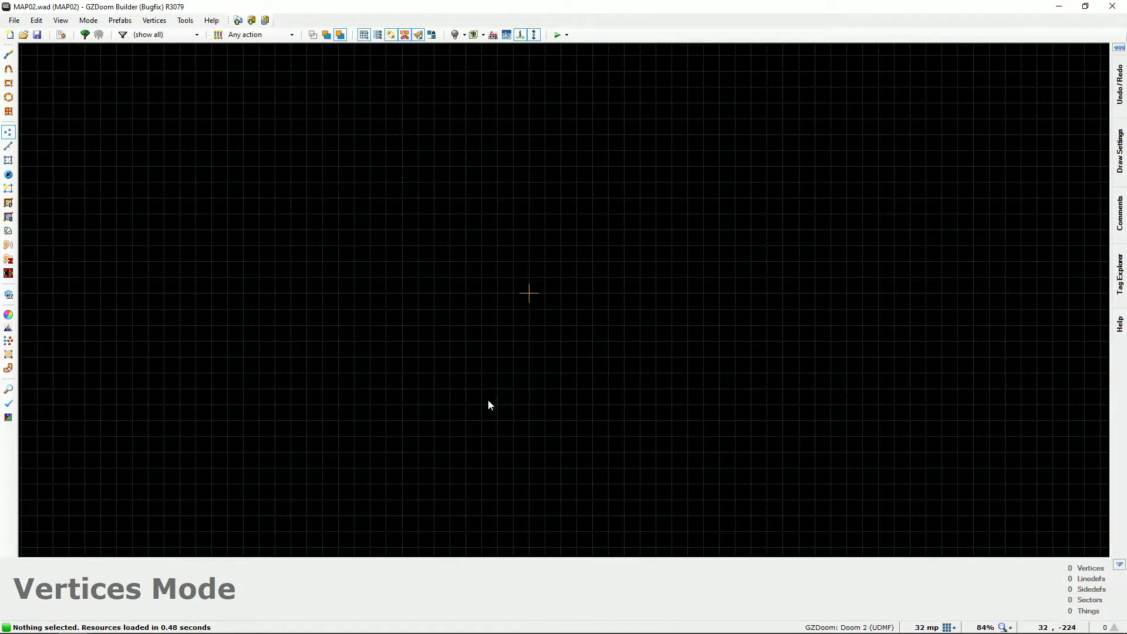
Paste the copied room with its player start and shotgun into MAP02.
middle_drag(488, 247, 465, 230)
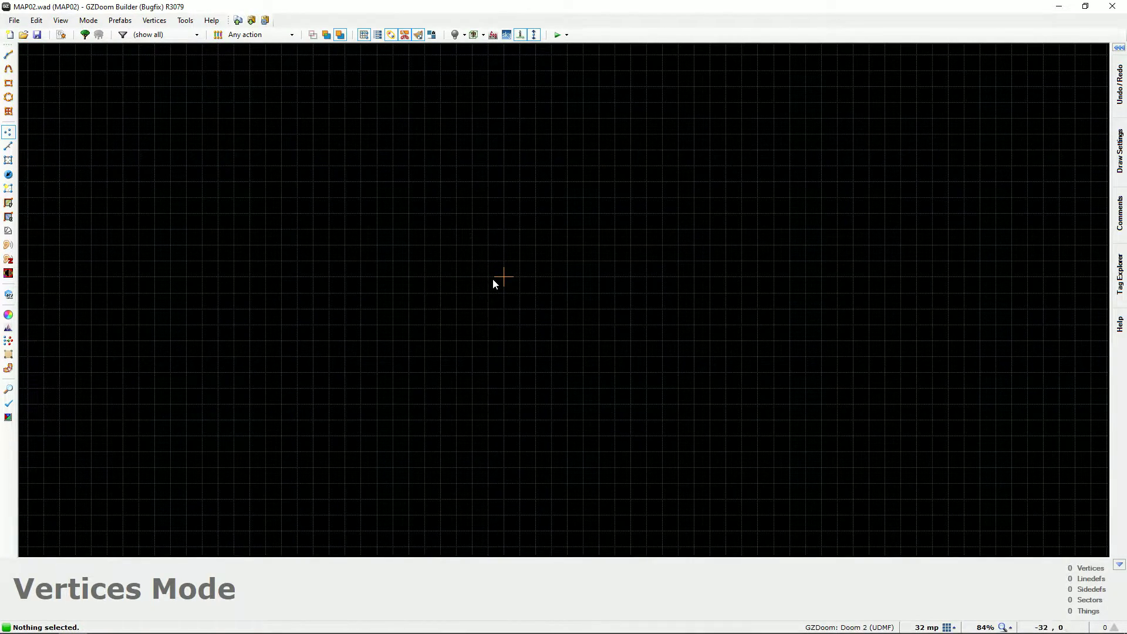
key(ctrl+v)
key(Return)
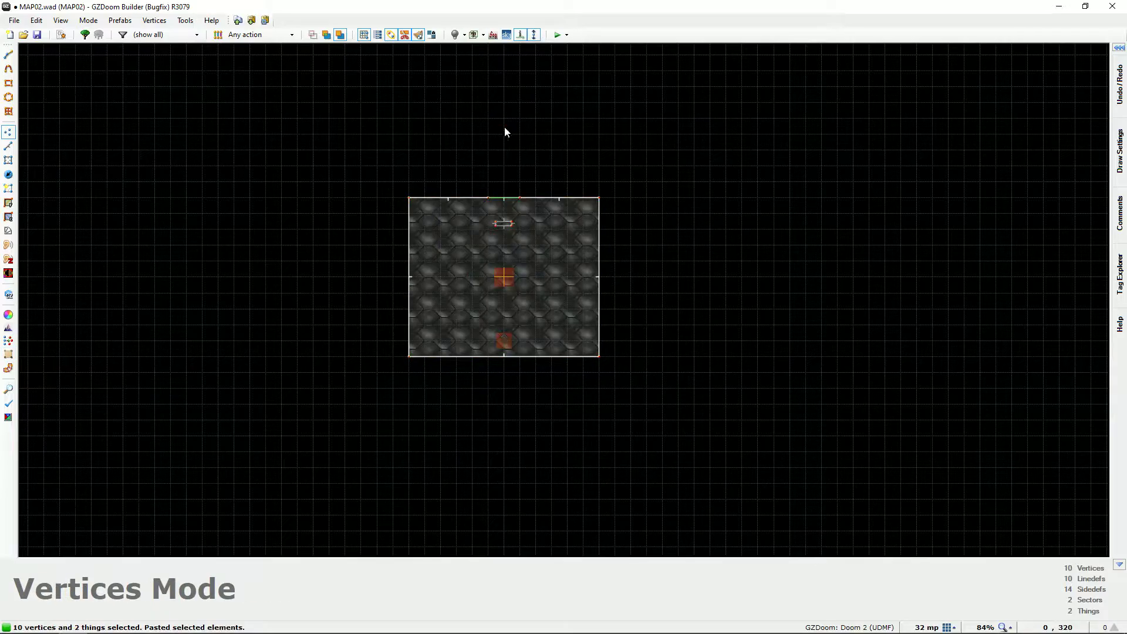
scroll(541, 278, up, 1)
middle_drag(542, 272, 584, 313)
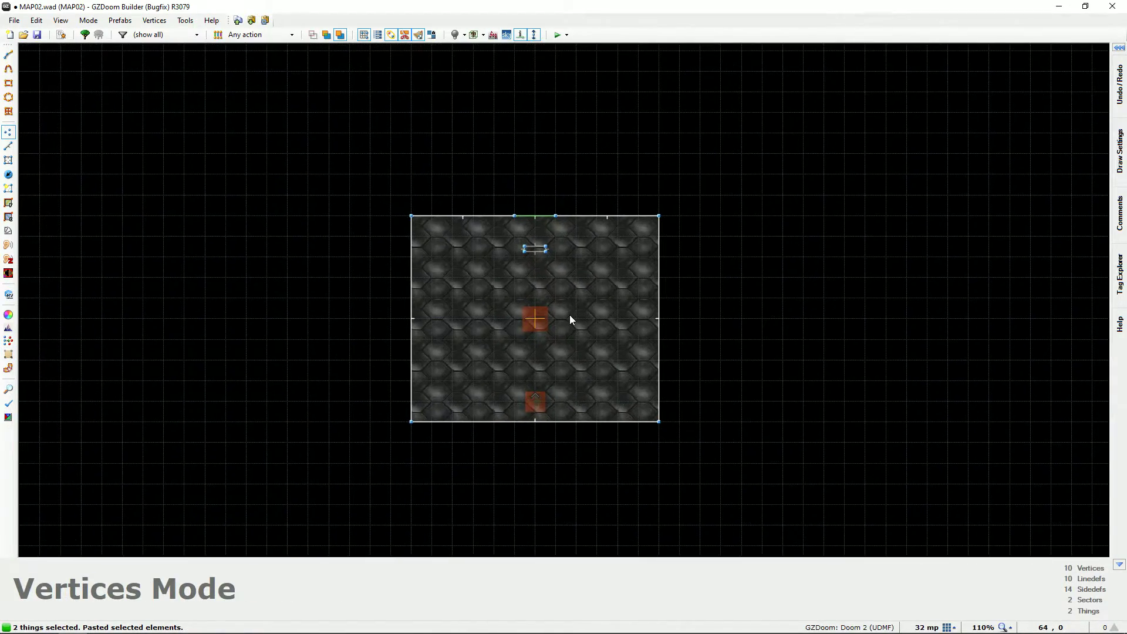
Enter Visual Mode and move the camera toward the shotgun.
key(q)
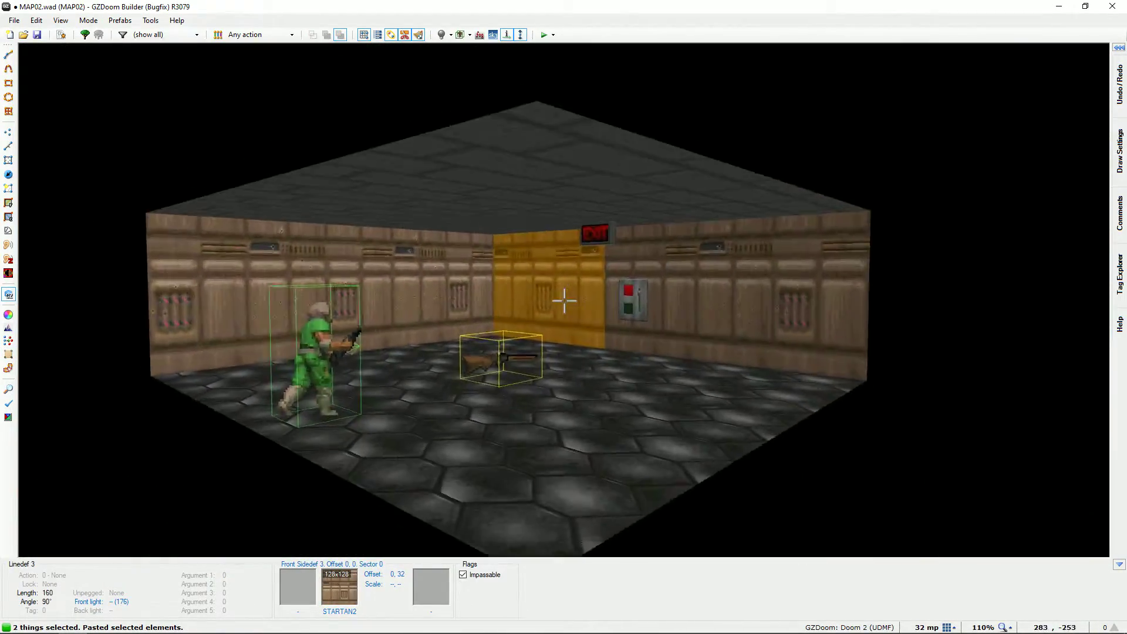
key(w)
key(s)
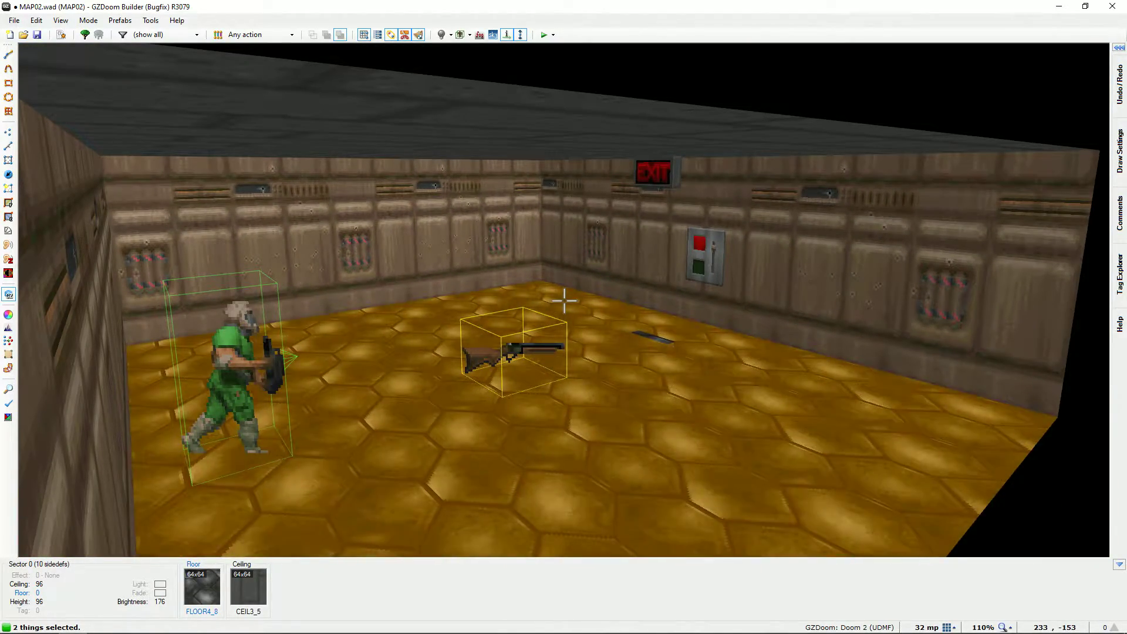
key(w)
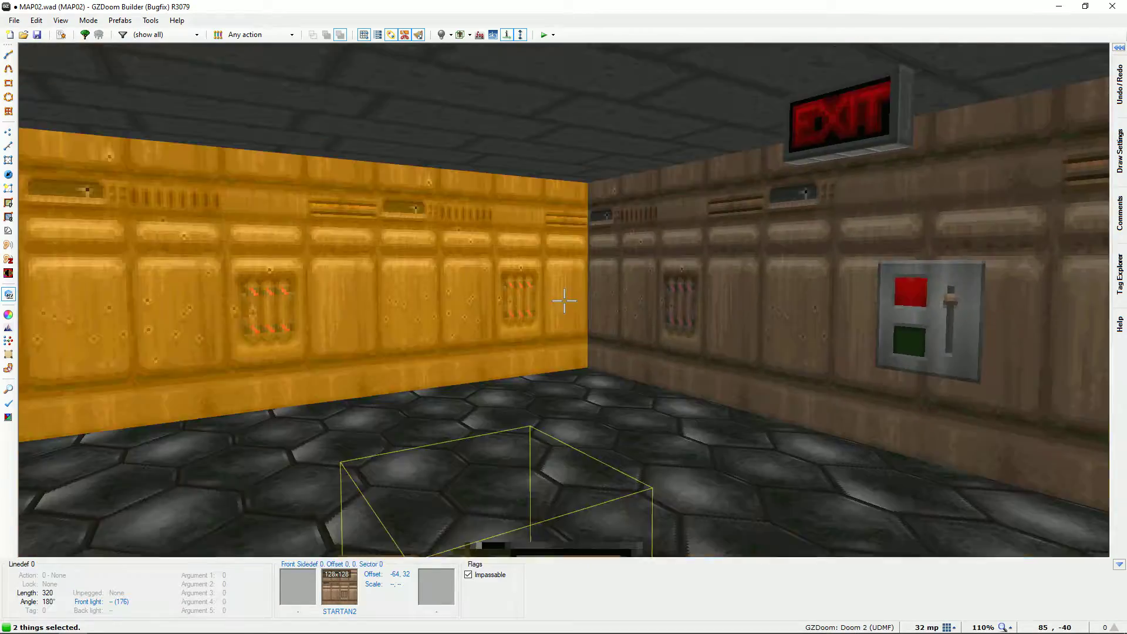
key(s)
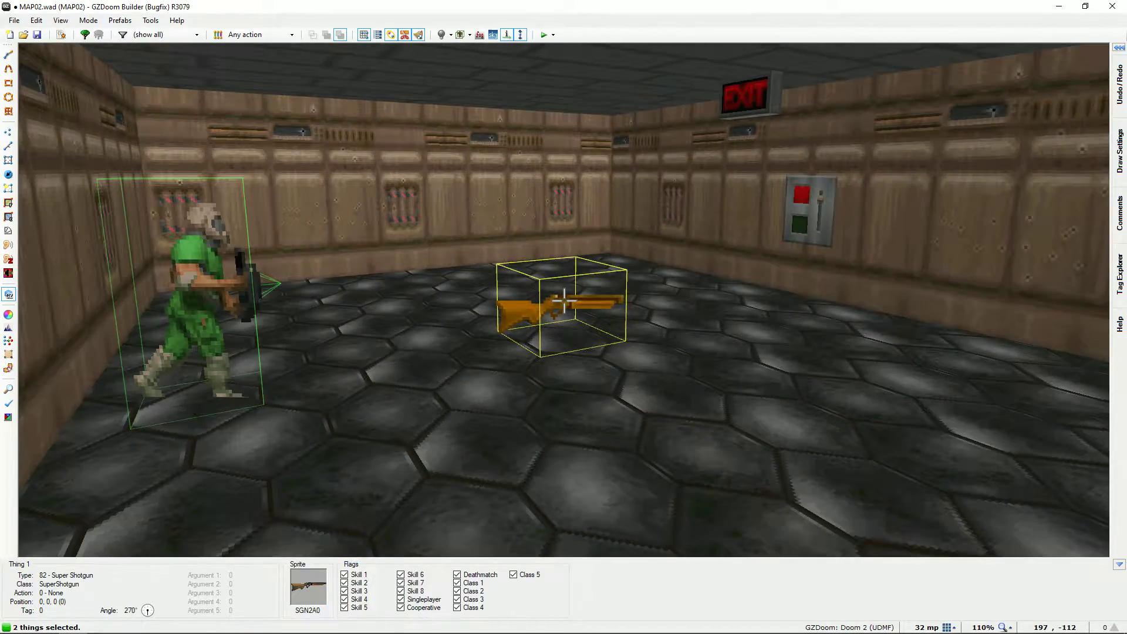
key(w)
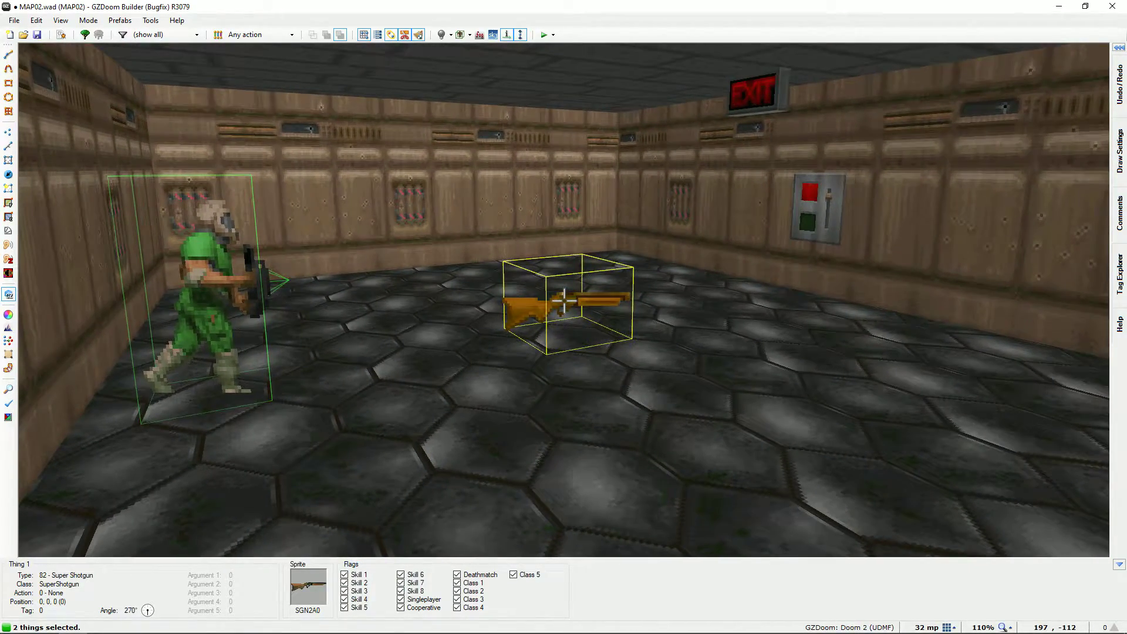
Change the shotgun into an Imp with a set facing direction, then view it.
right_click(564, 301)
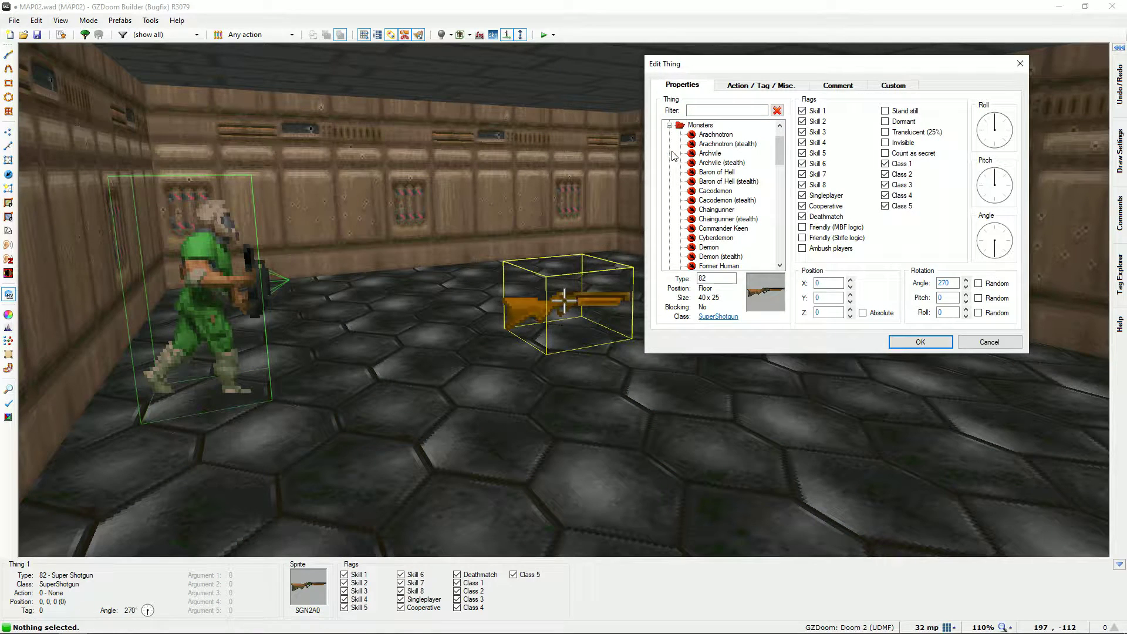
scroll(704, 203, down, 2)
scroll(704, 211, down, 2)
click(705, 219)
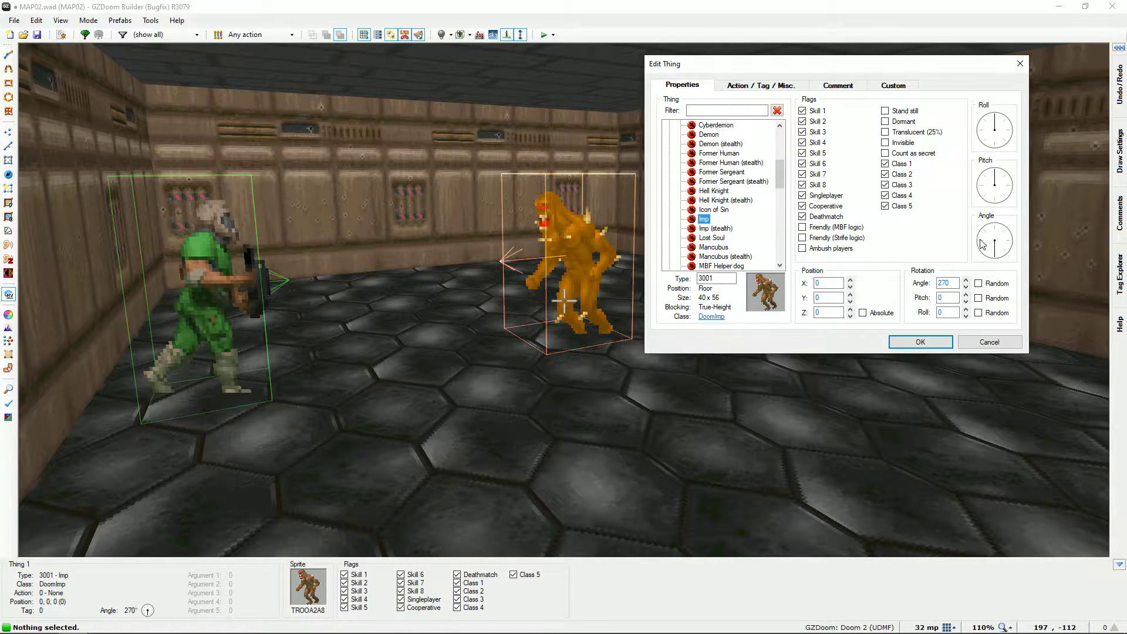
click(1008, 240)
click(920, 342)
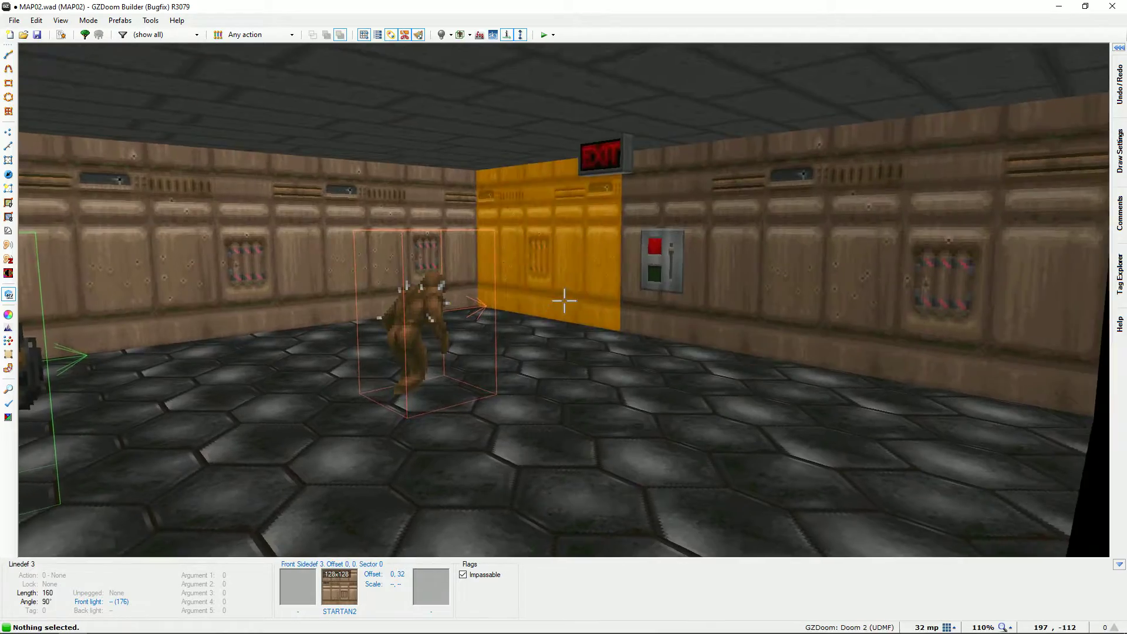
key(s)
key(w)
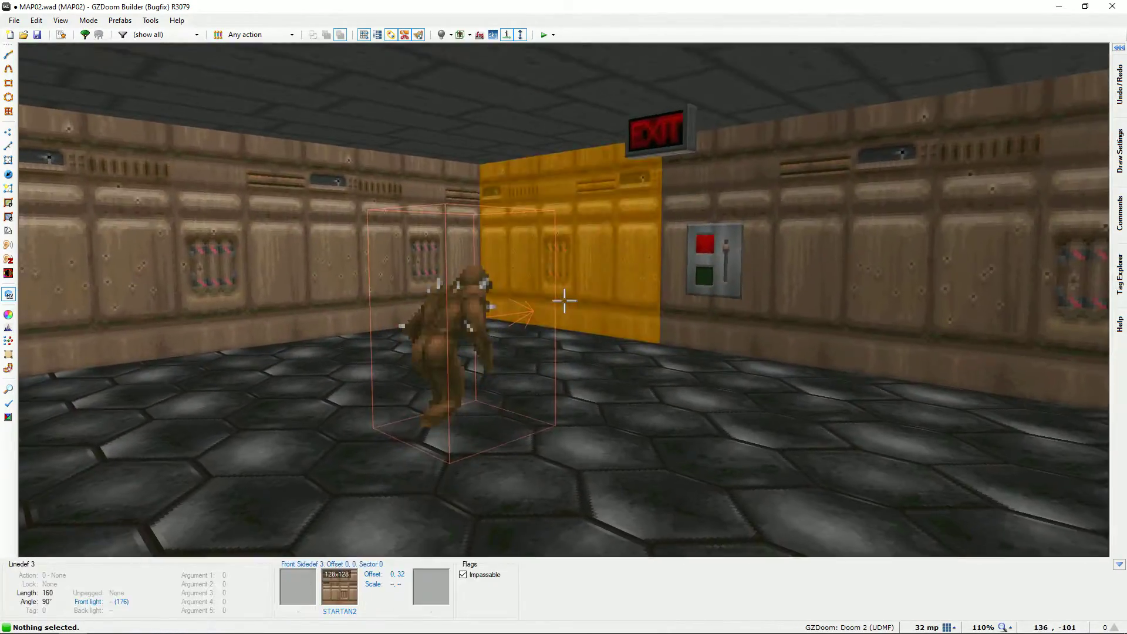
key(s)
key(w)
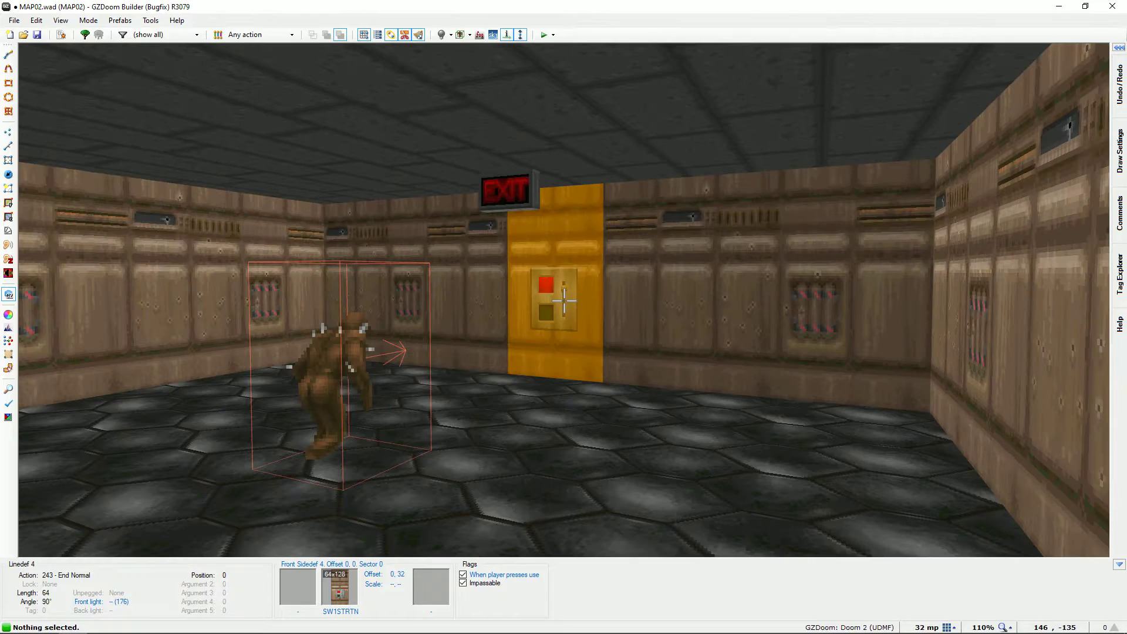
Apply SW1GSTON to the exit switch and flood-fill the walls with GSTONE1.
right_click(565, 301)
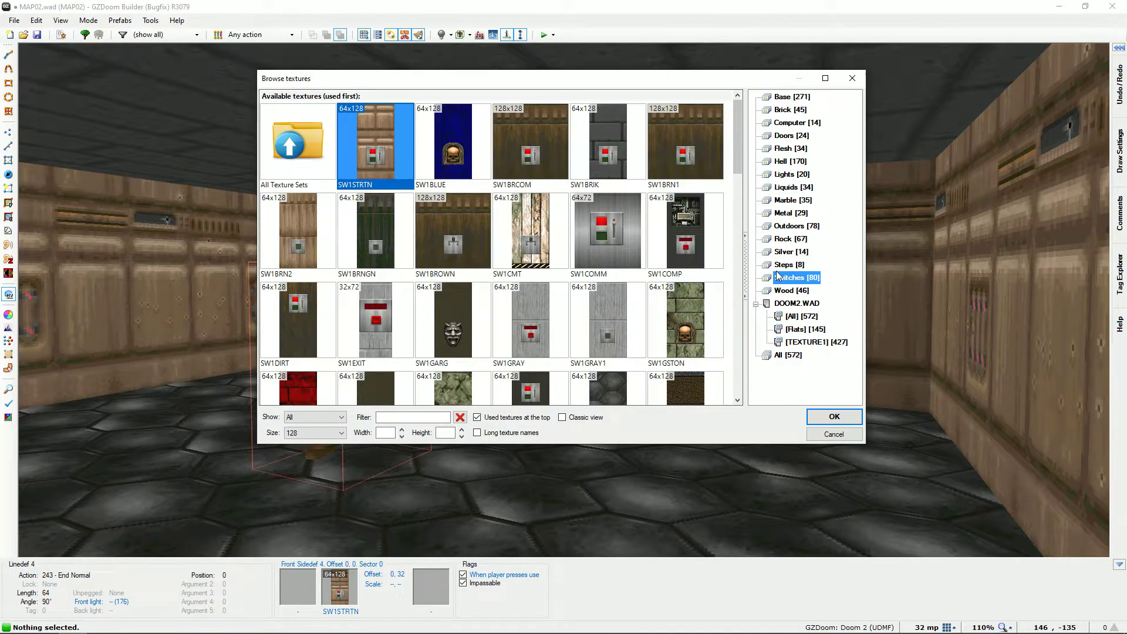
double_click(707, 319)
right_click(564, 302)
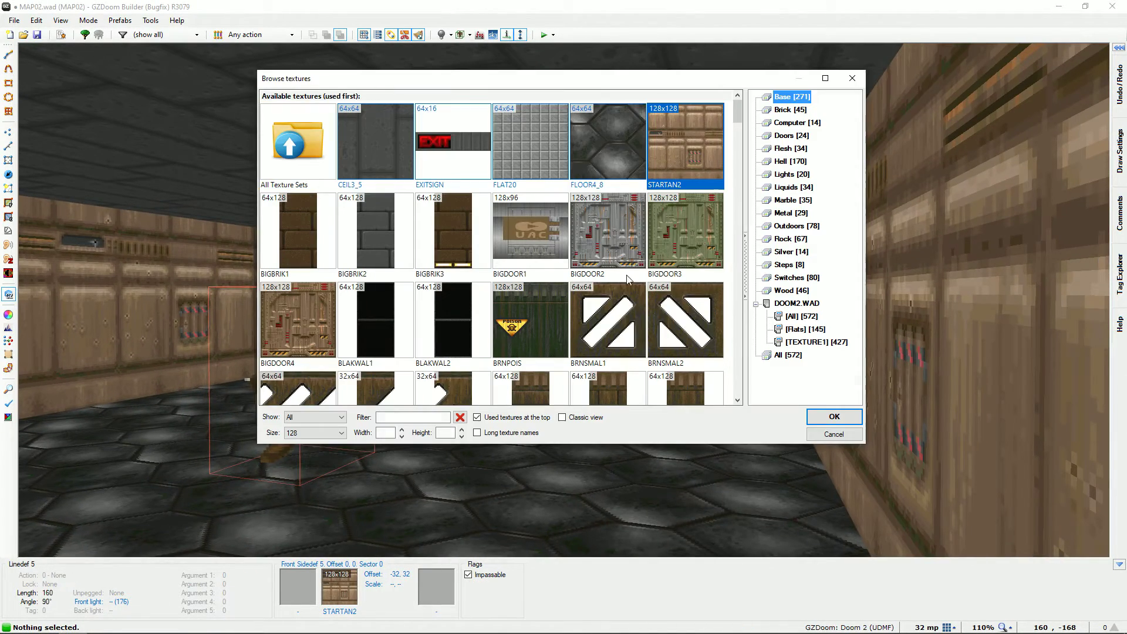
click(787, 201)
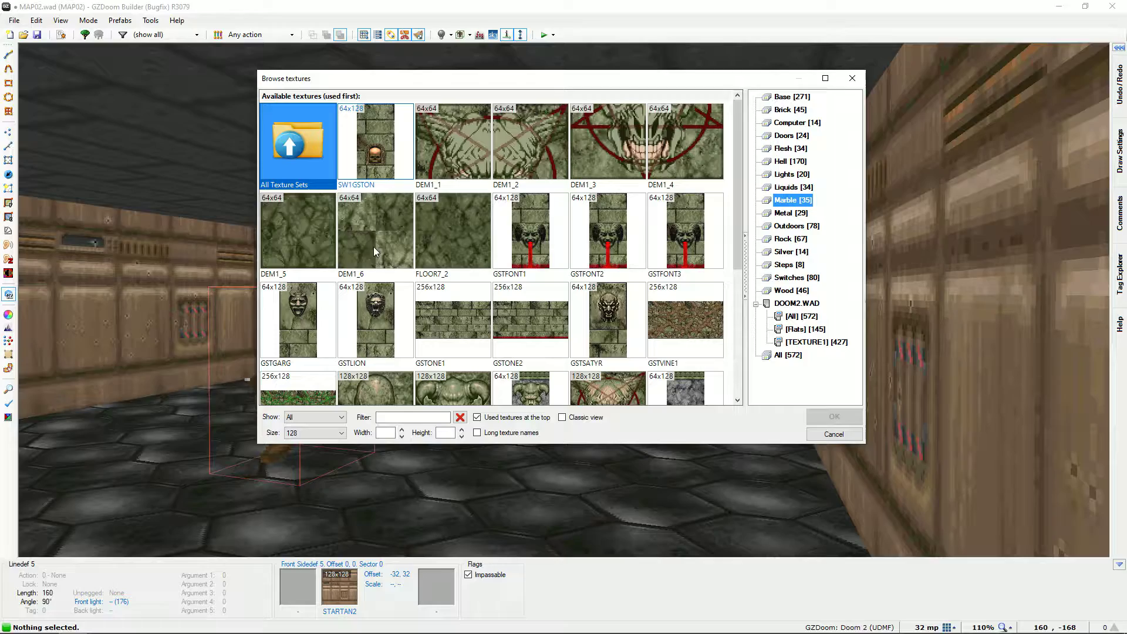
double_click(468, 337)
key(ctrl+c)
ctrl+shift+click(564, 300)
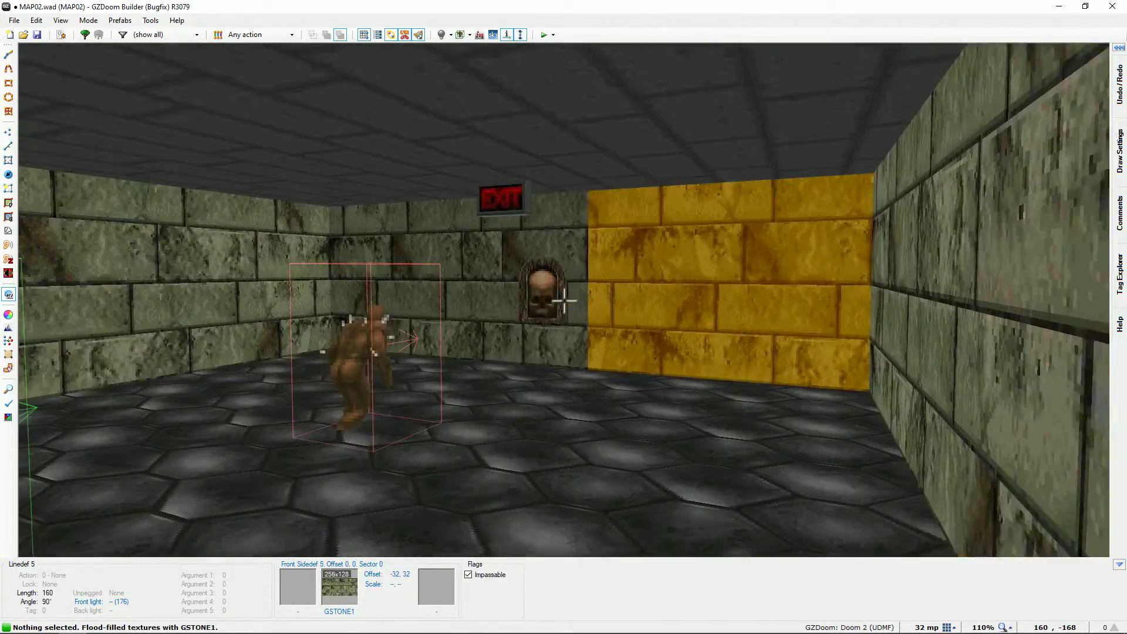
right_click(563, 302)
key(Escape)
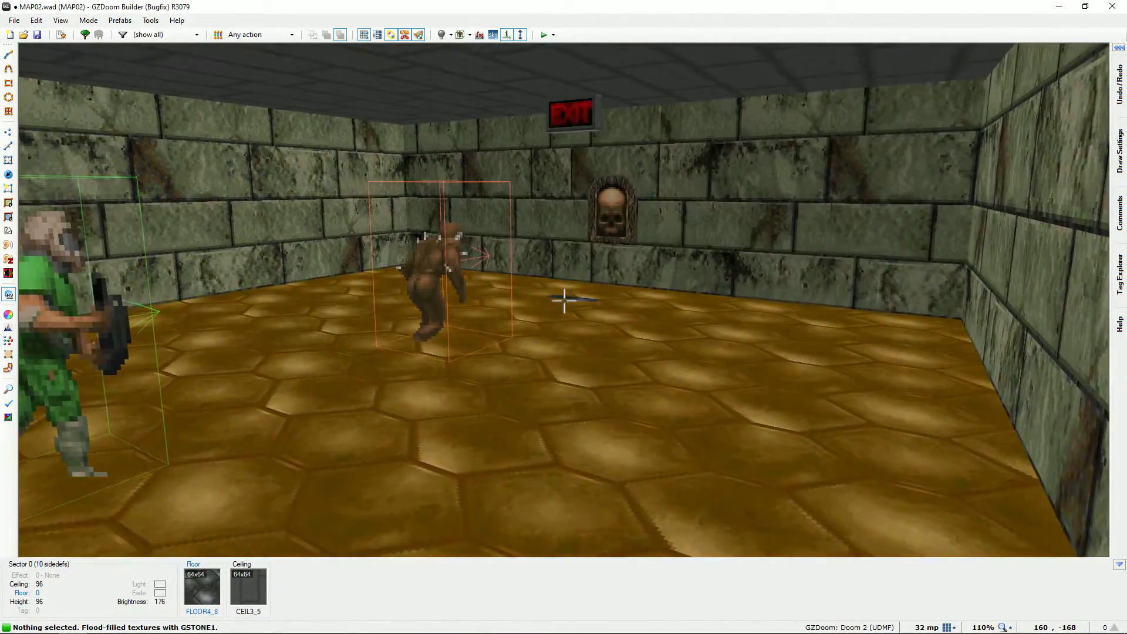
Give the room a FLOOR7_2 floor and a DEM1_6 ceiling.
click(564, 300)
right_click(564, 301)
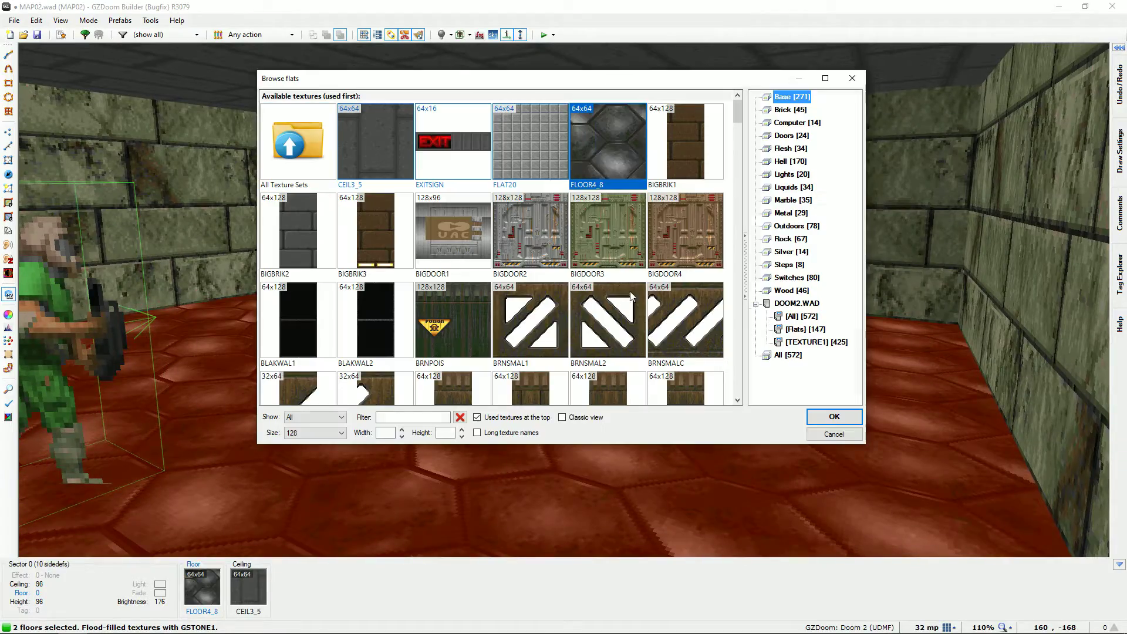
click(787, 201)
double_click(518, 241)
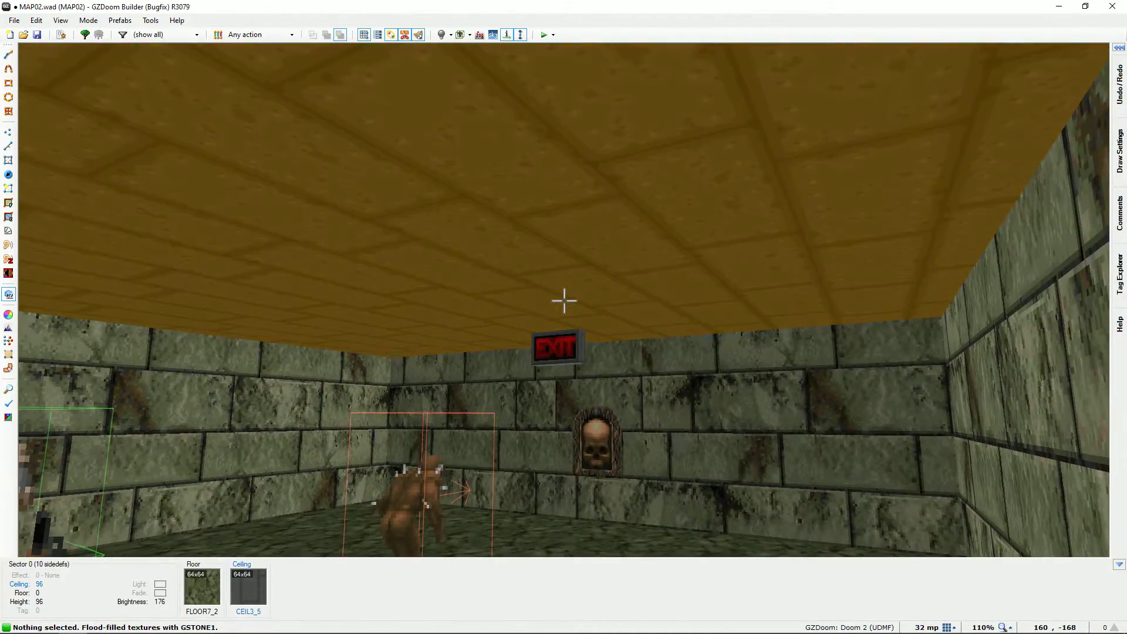
right_click(564, 301)
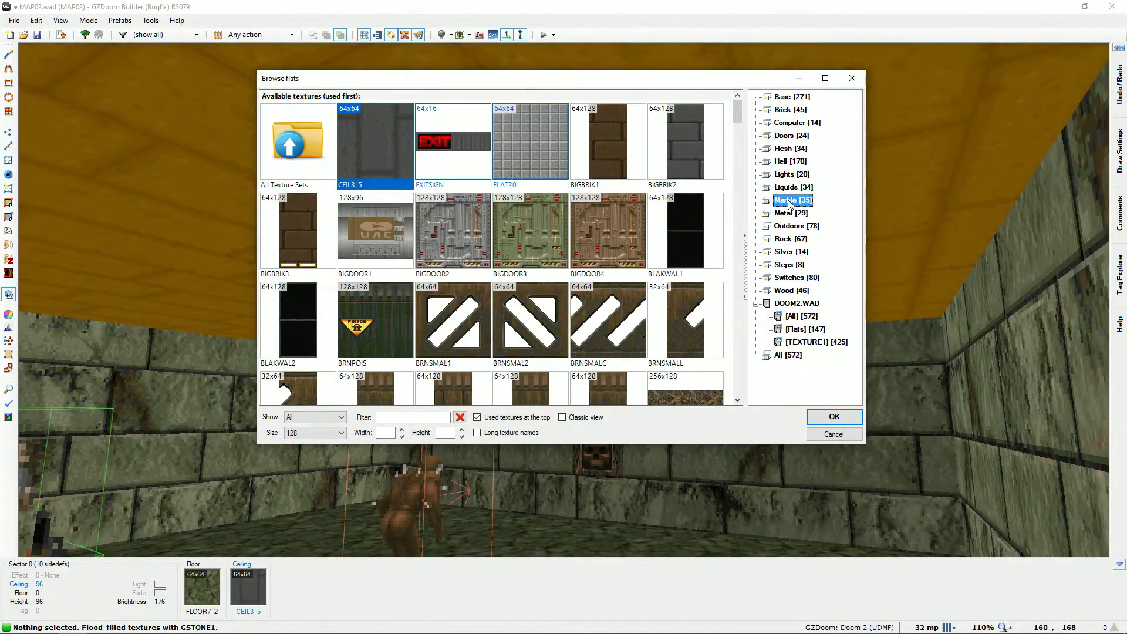
double_click(526, 234)
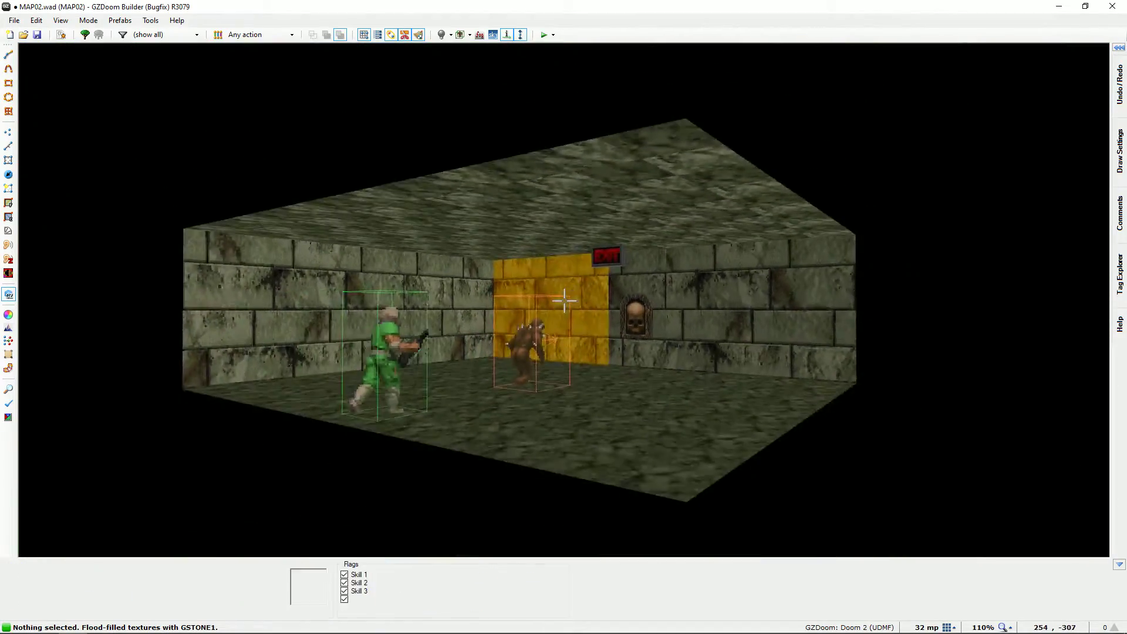
key(s)
key(w)
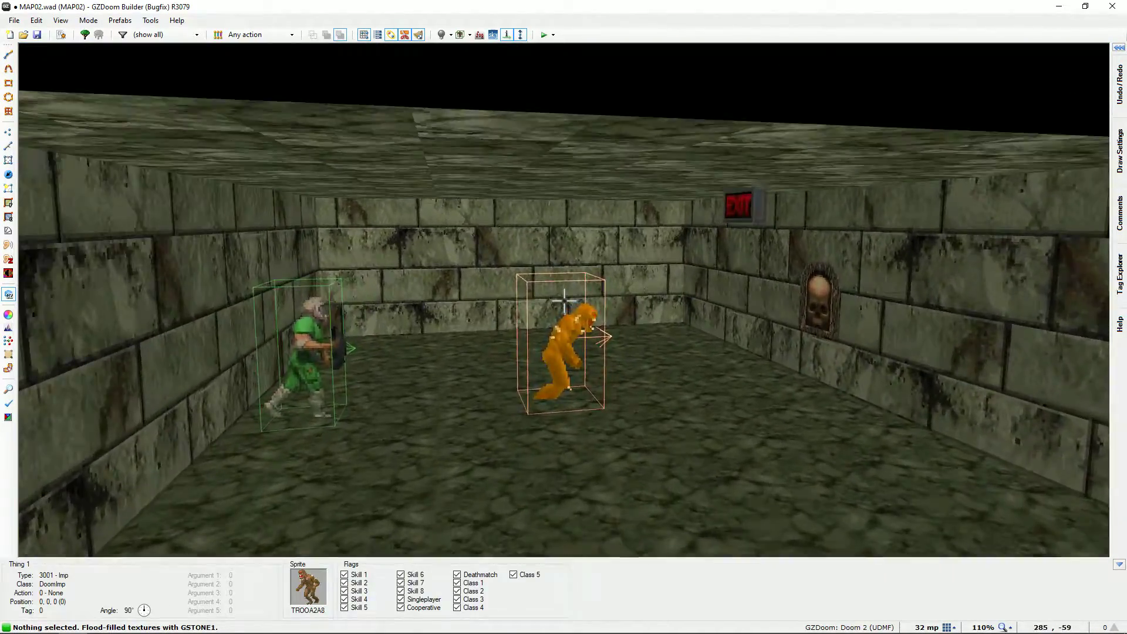
Briefly re-enter the 3D preview, then exit to the top-down MAP02 map.
key(q)
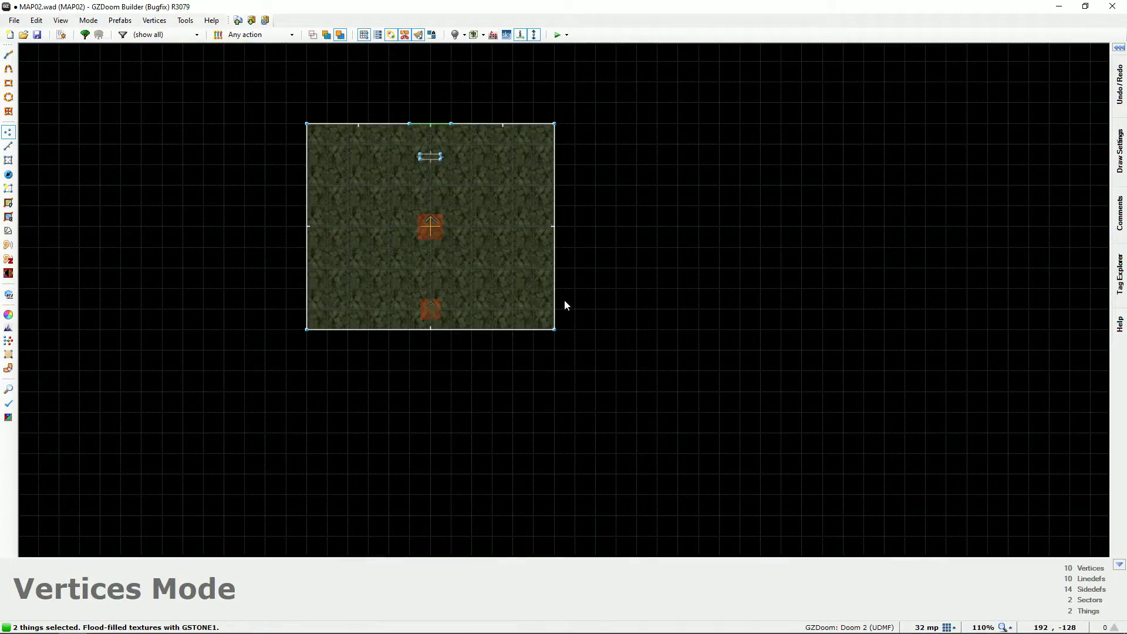
key(q)
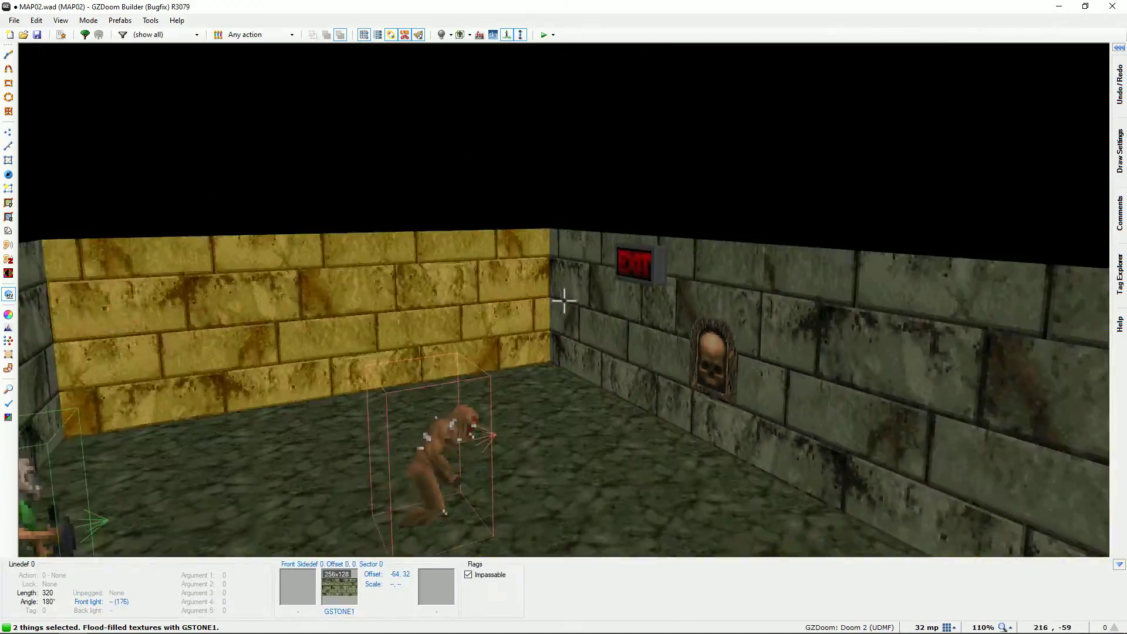
key(s)
key(w)
key(ctrl+z)
key(s)
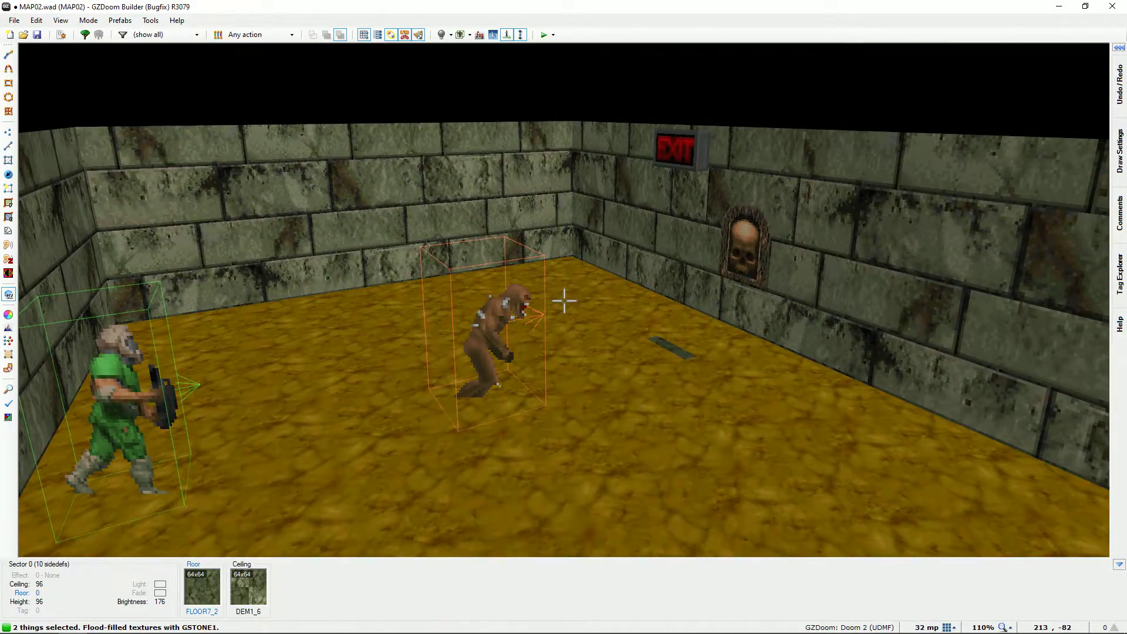
key(s)
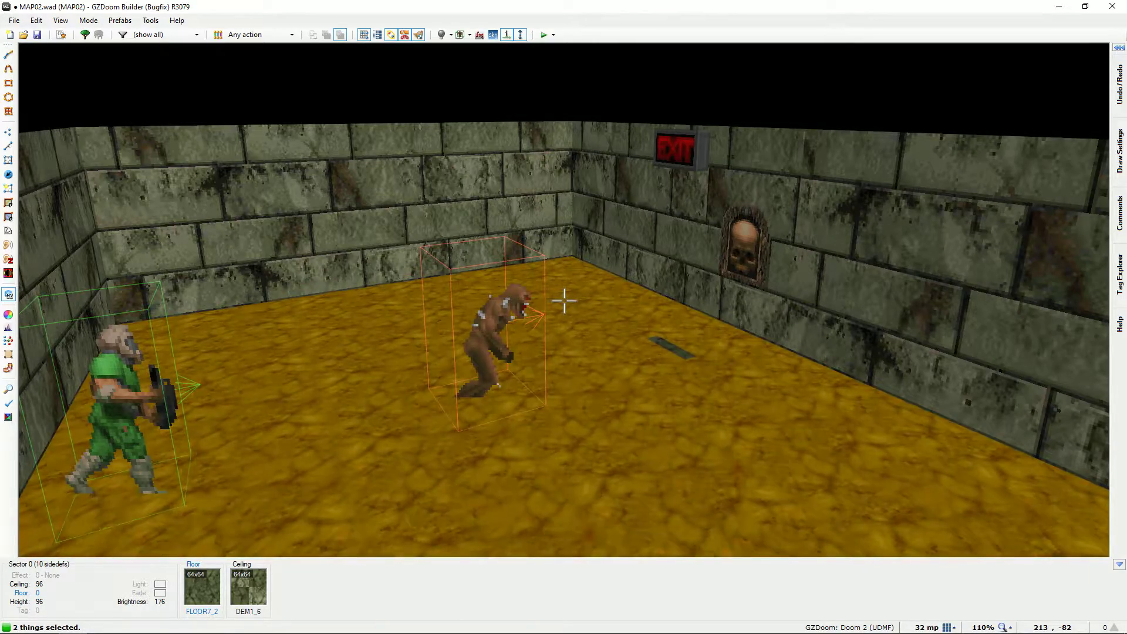
key(q)
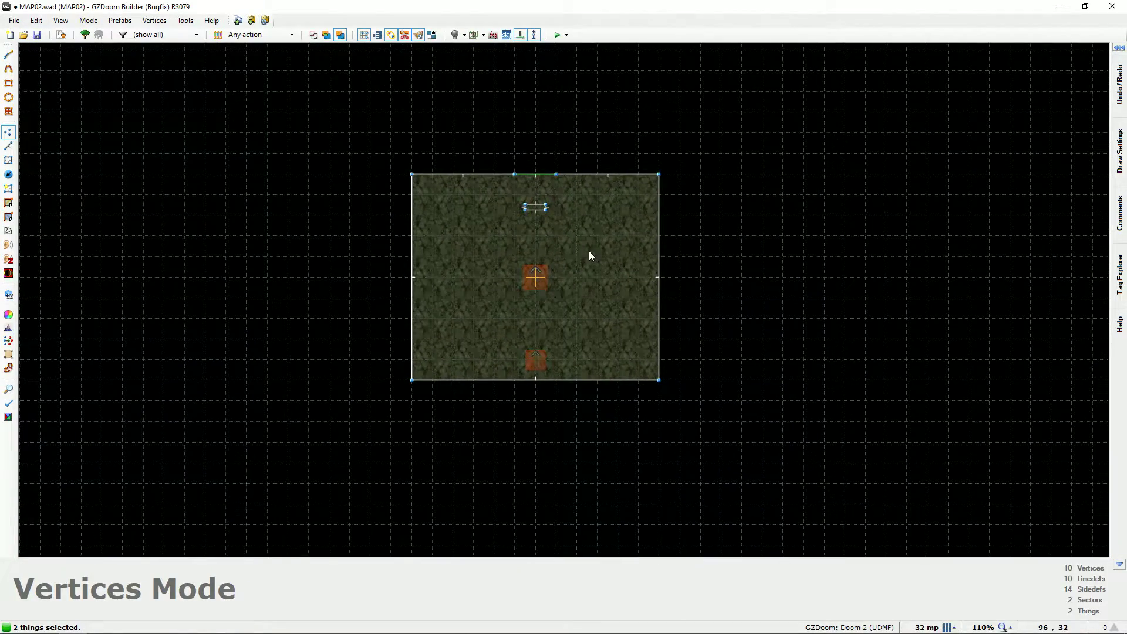
Switch to Things Mode, deselect both things, and open the File menu.
key(t)
scroll(608, 265, up, 3)
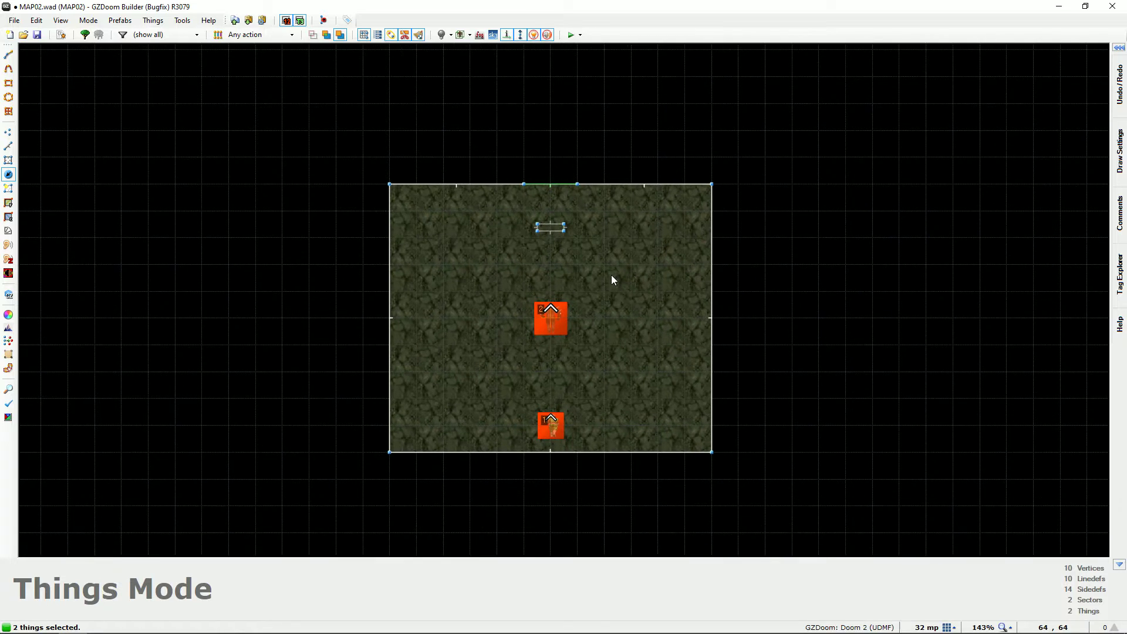
click(609, 273)
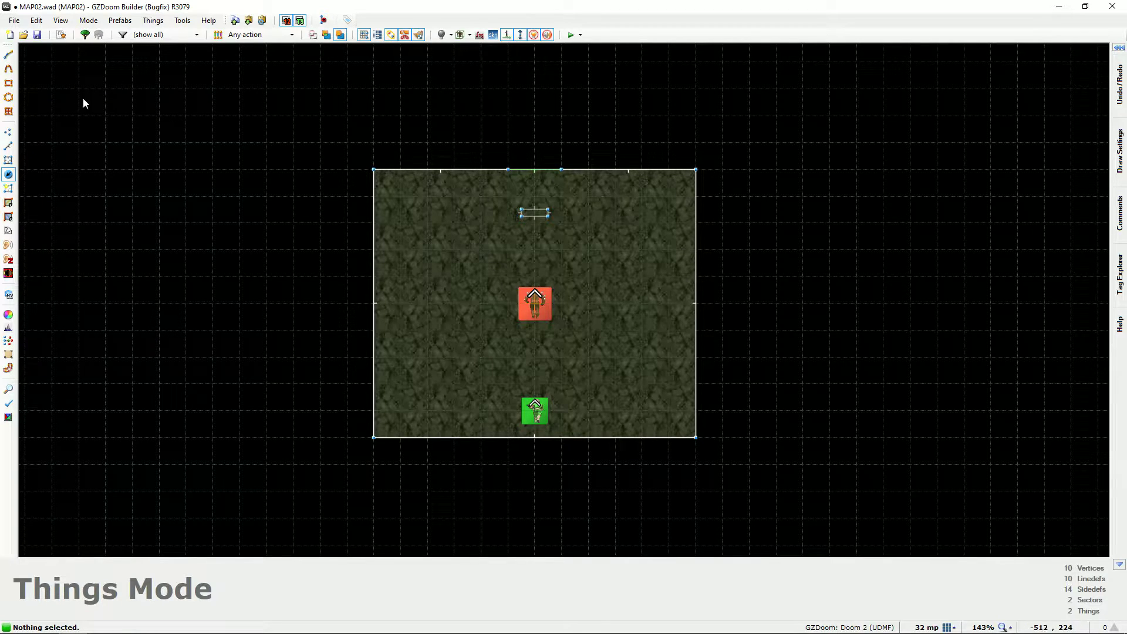
click(14, 20)
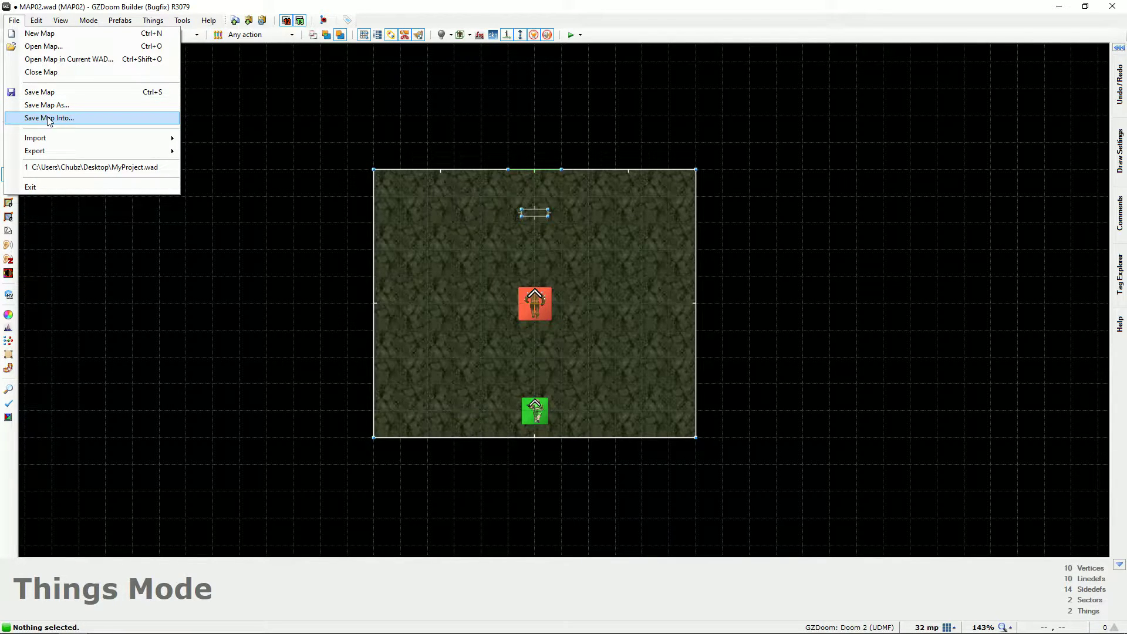
Save MAP02 into the existing MyProject.wad on the Desktop.
click(77, 117)
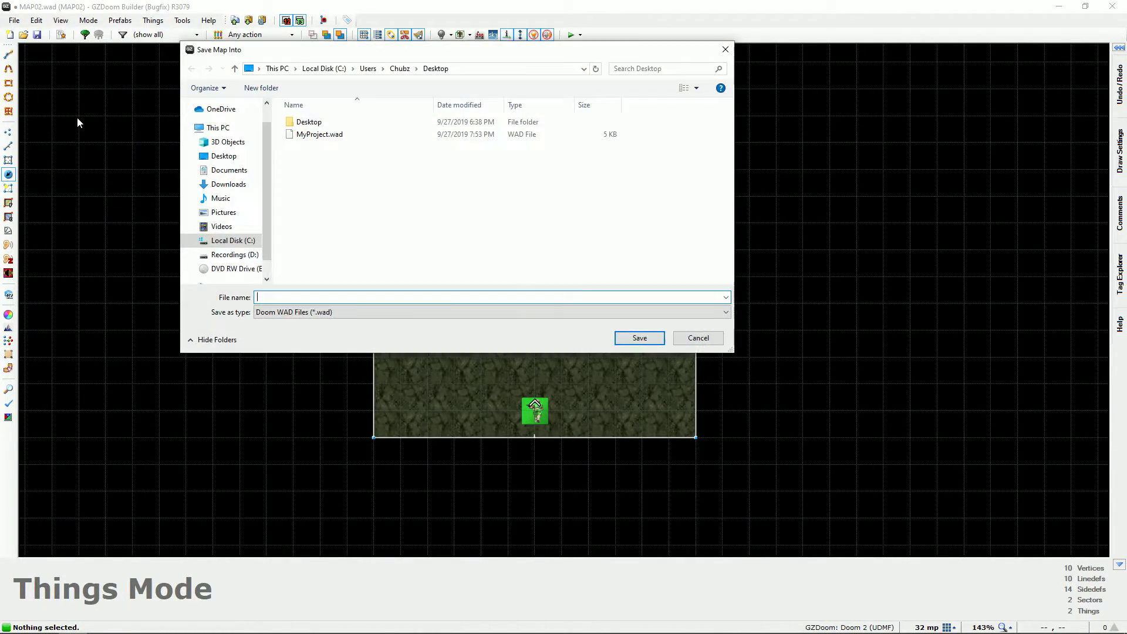
click(324, 141)
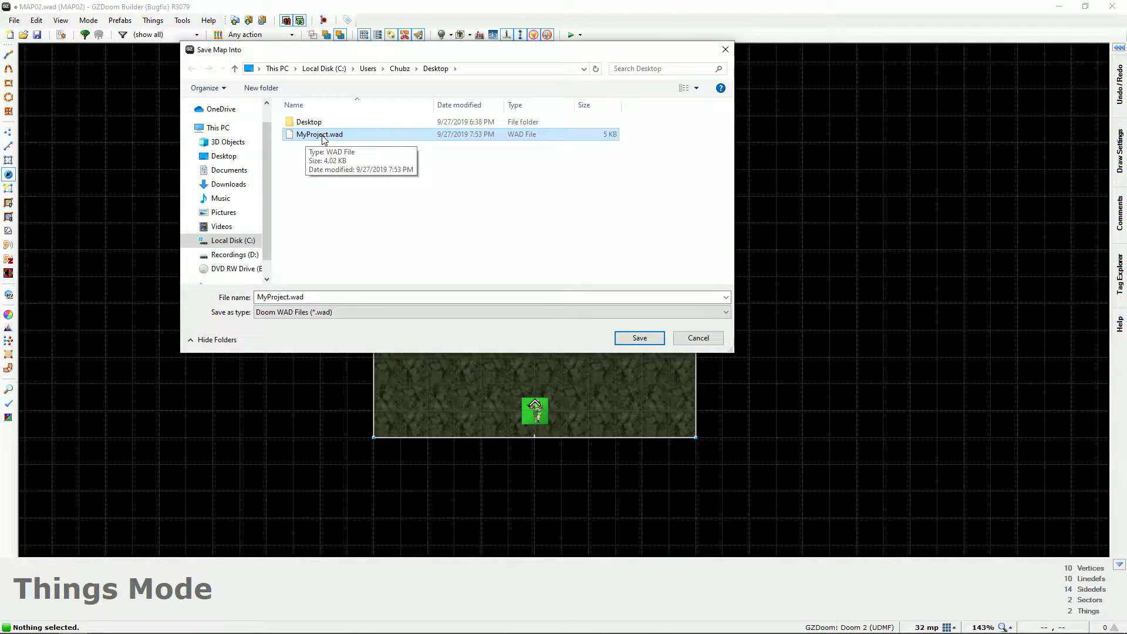
click(634, 339)
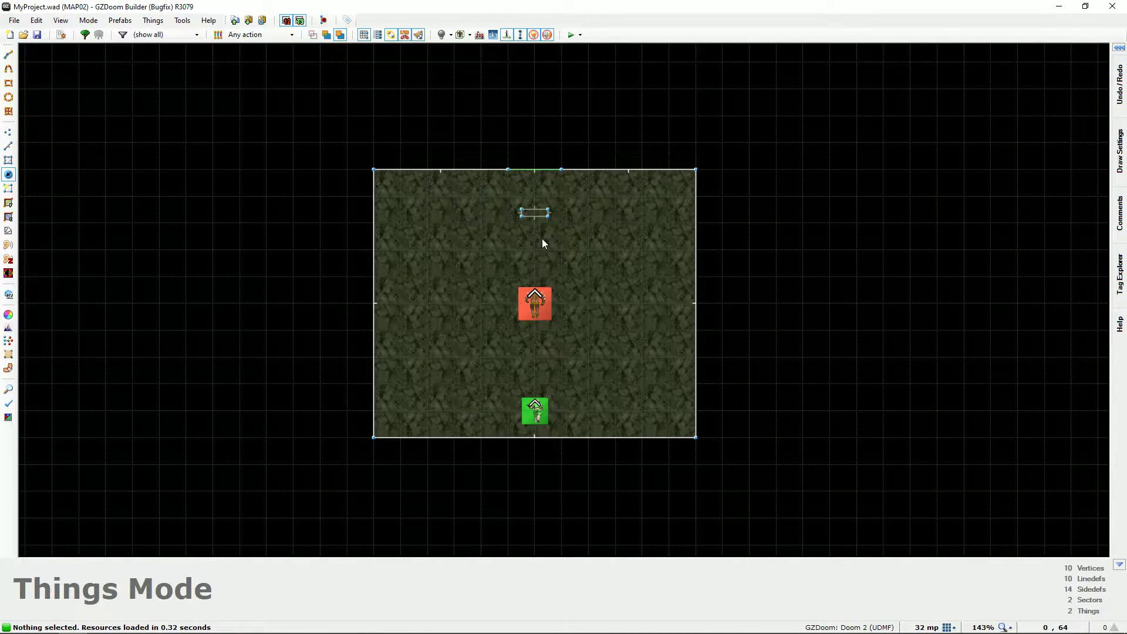
Close MAP02 and reopen the recently used MyProject.wad.
click(14, 19)
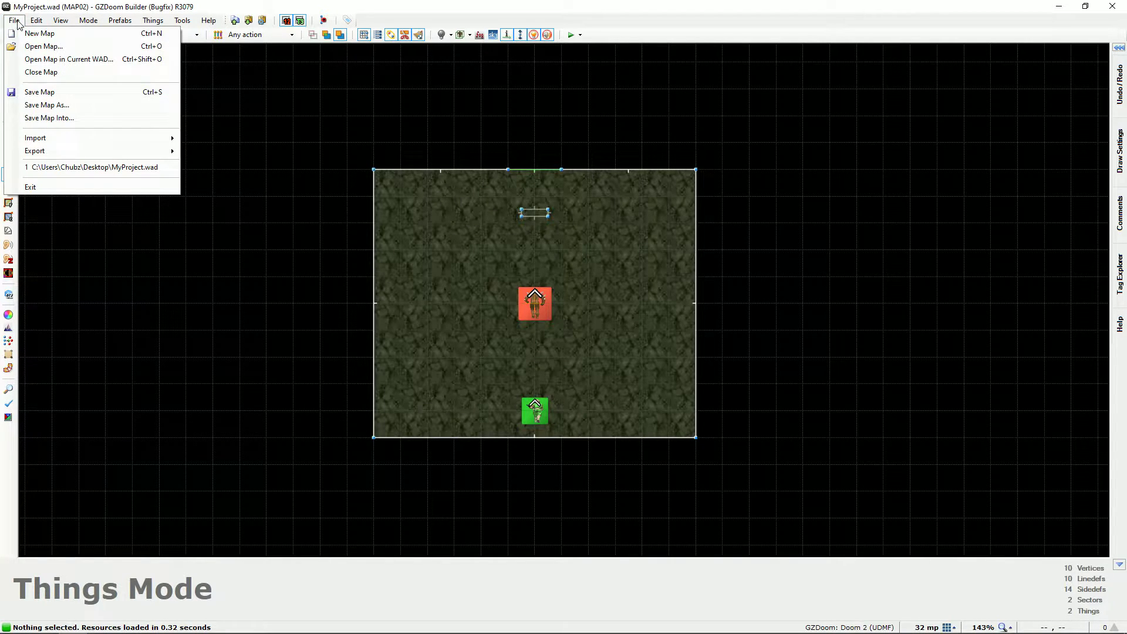
click(37, 74)
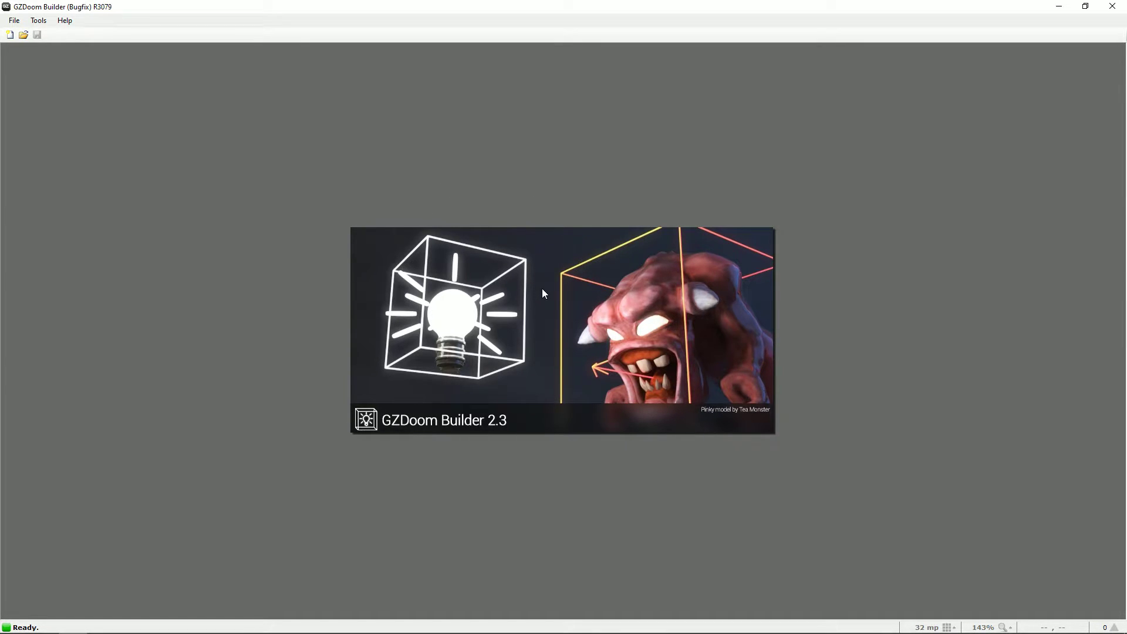
click(14, 20)
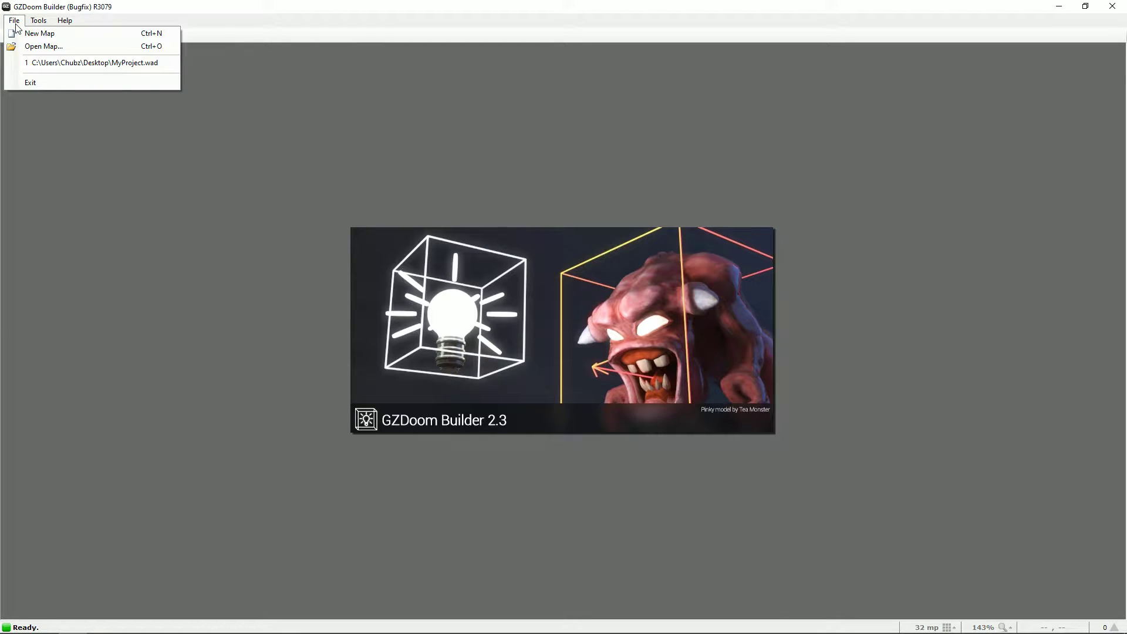
click(137, 64)
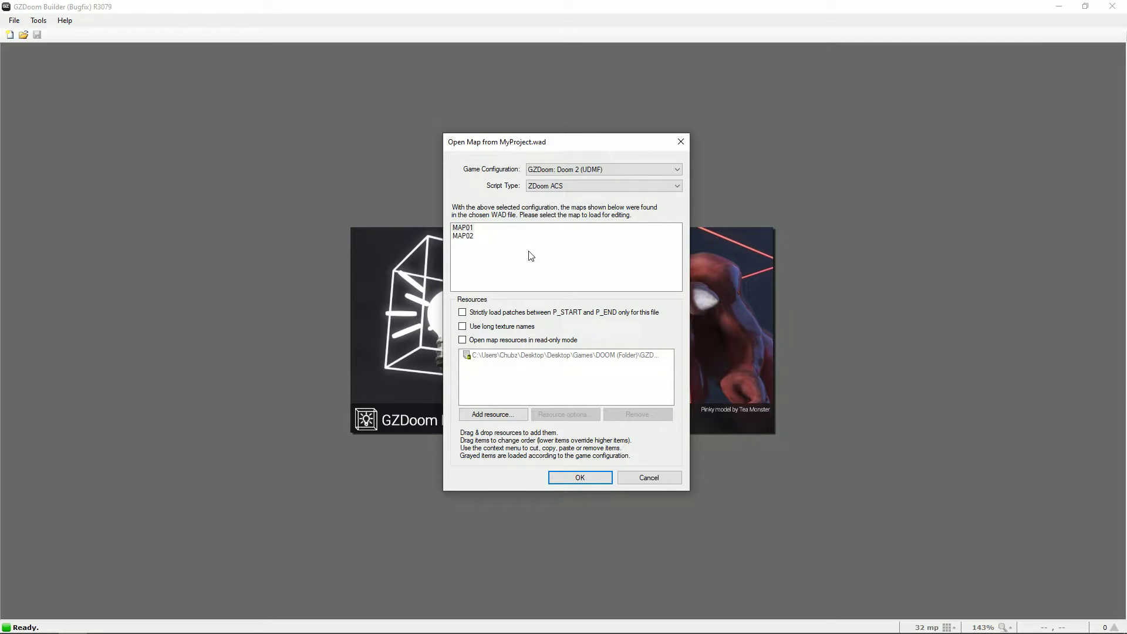
Check MAP01 and MAP02 in the file's map list, then open MAP01.
click(464, 230)
click(464, 237)
click(464, 236)
click(463, 237)
click(467, 238)
double_click(462, 228)
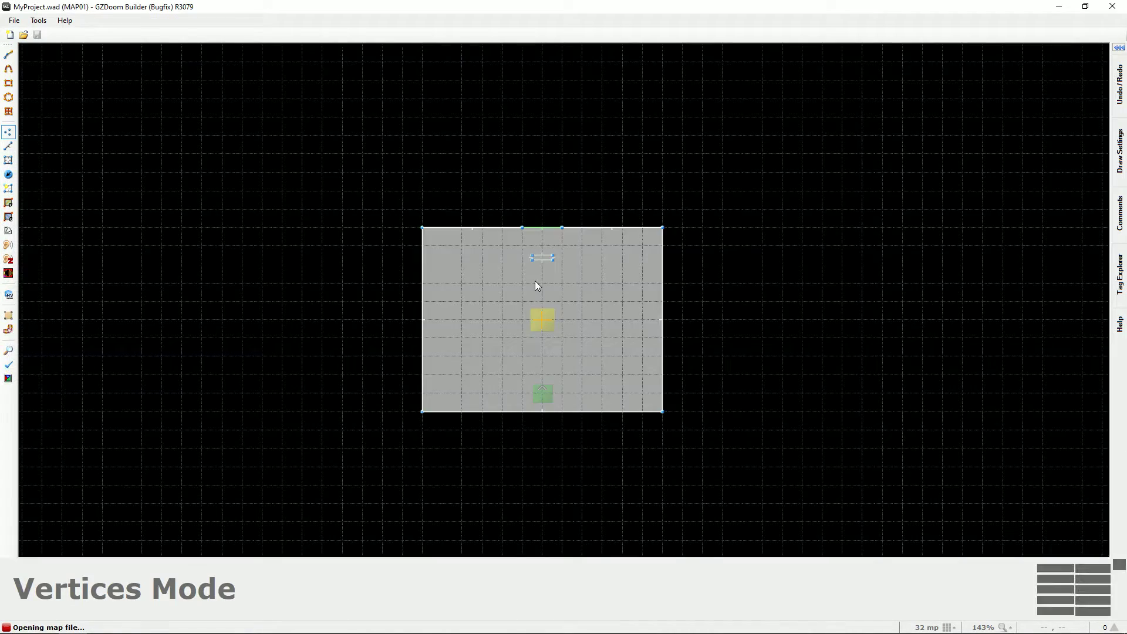
Preview MAP01's room in Visual Mode, then return to the 2D map.
key(q)
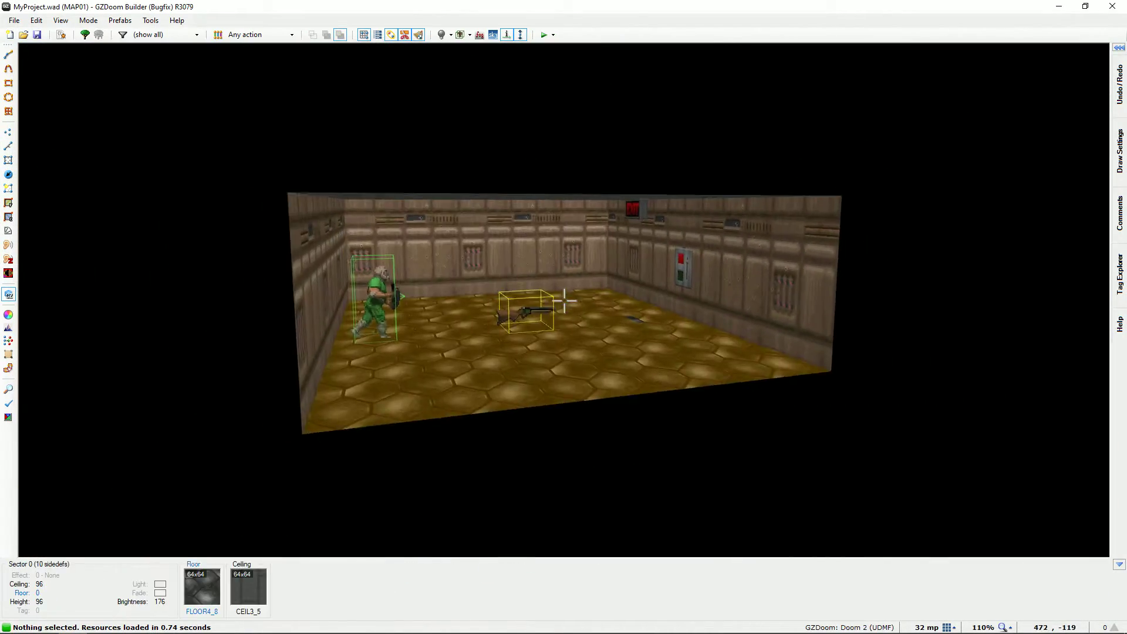
key(w)
key(s)
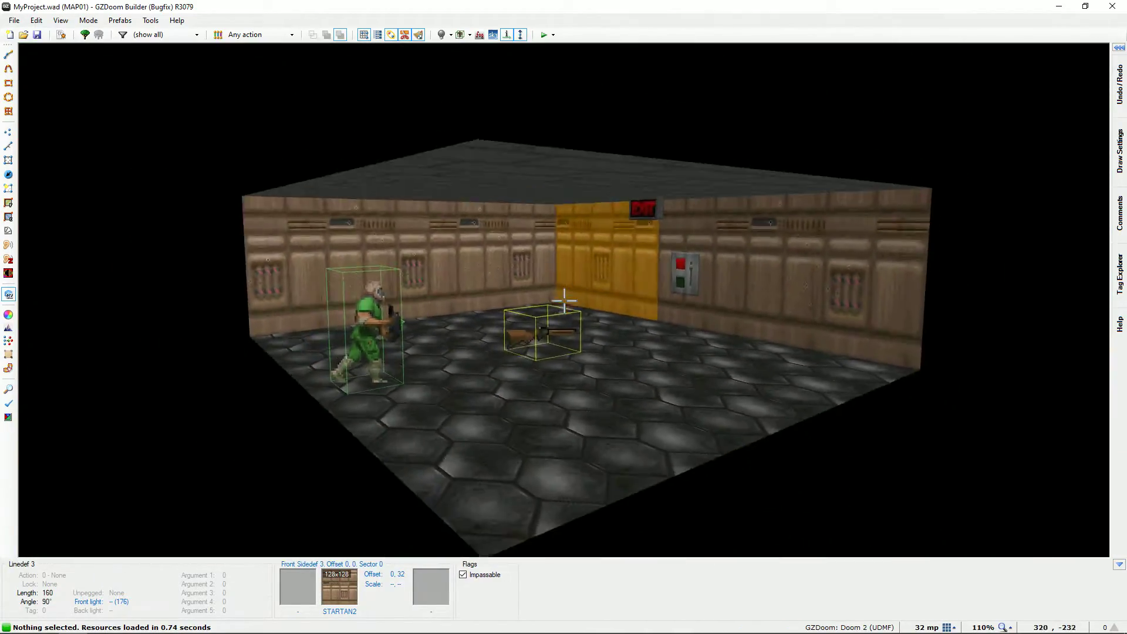
key(q)
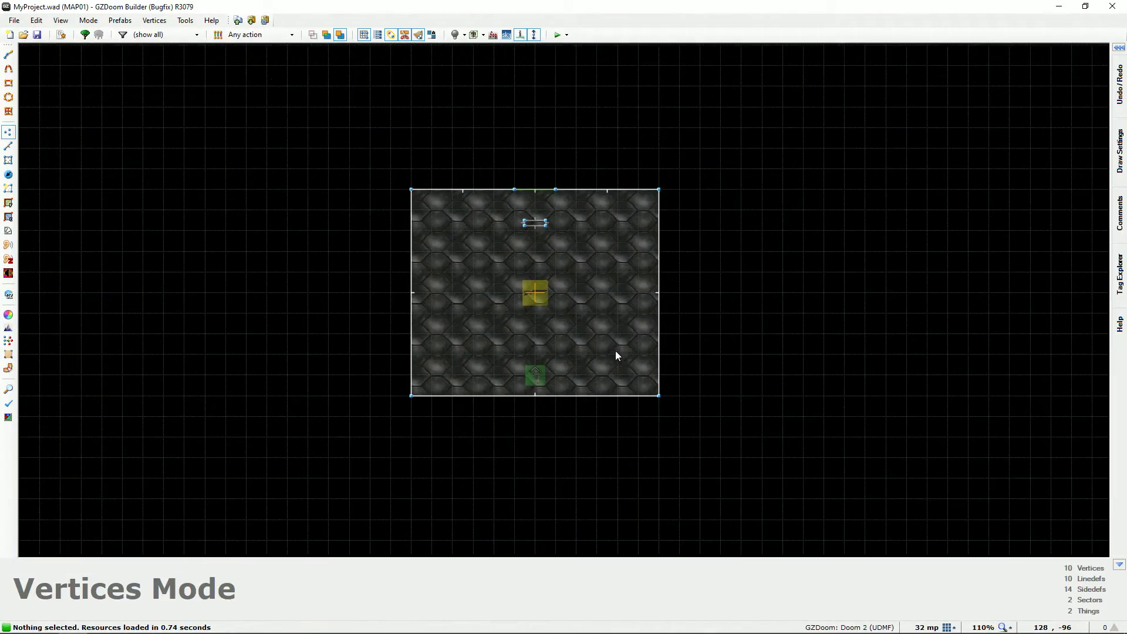
Close MAP01 and load MAP02 from the recently used MyProject.wad.
click(15, 20)
click(123, 70)
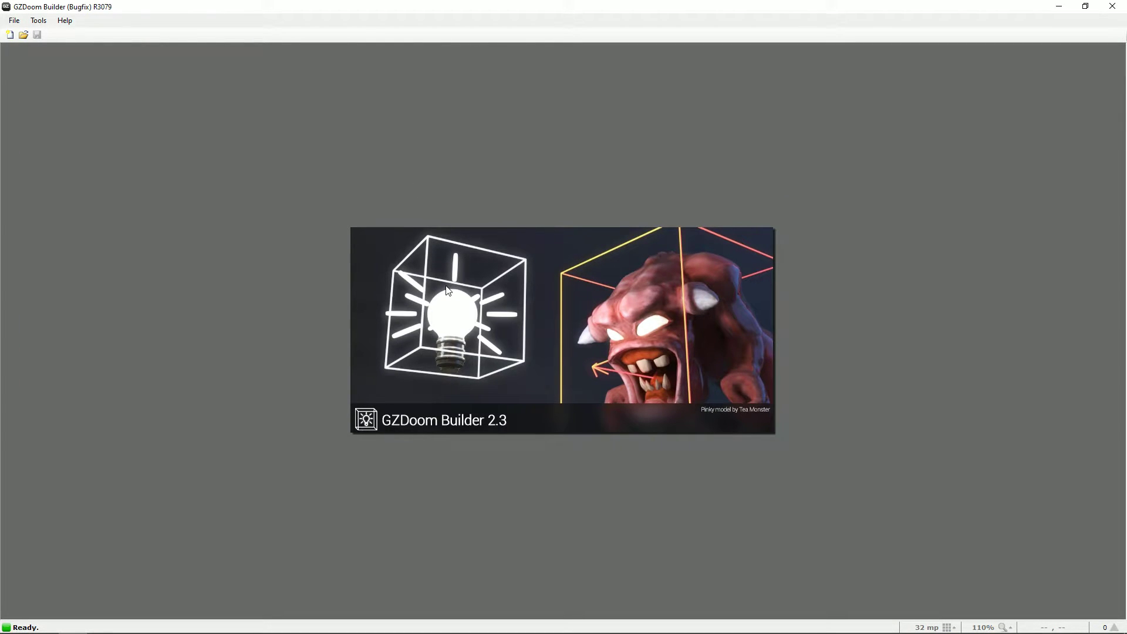
click(14, 19)
click(92, 63)
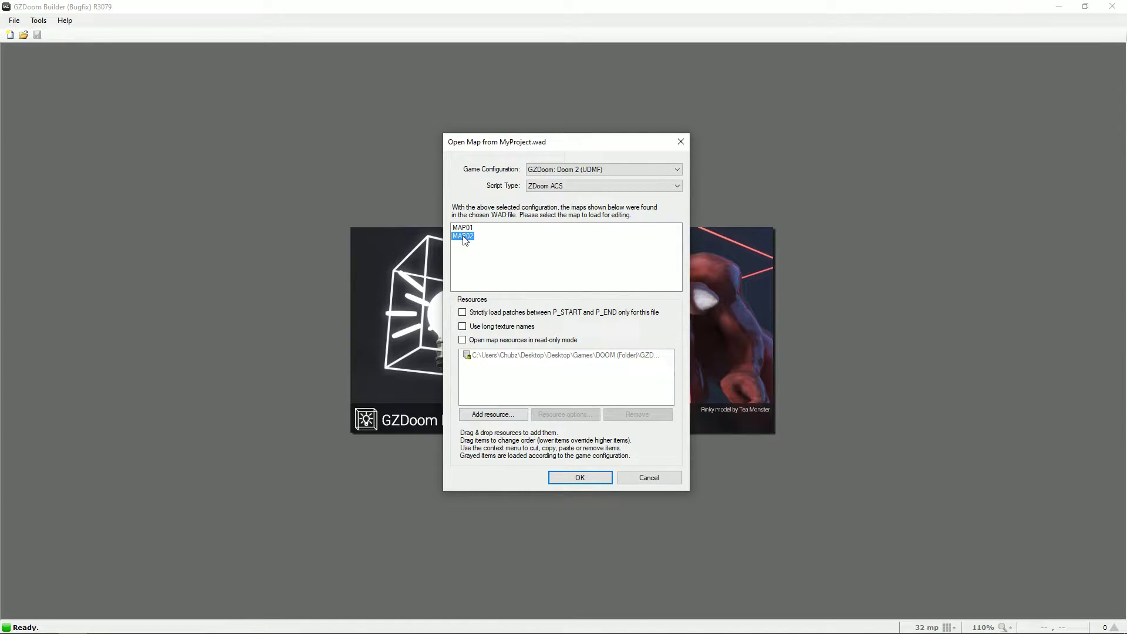
double_click(463, 236)
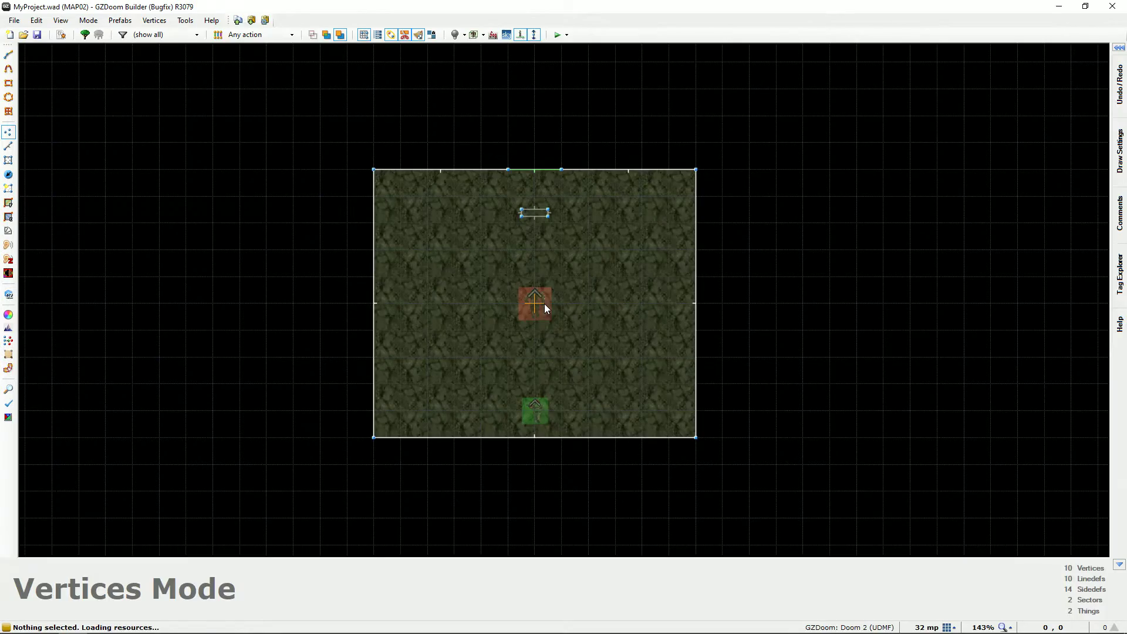
Preview MAP02's room and imp in 3D, then return to the top-down map.
key(q)
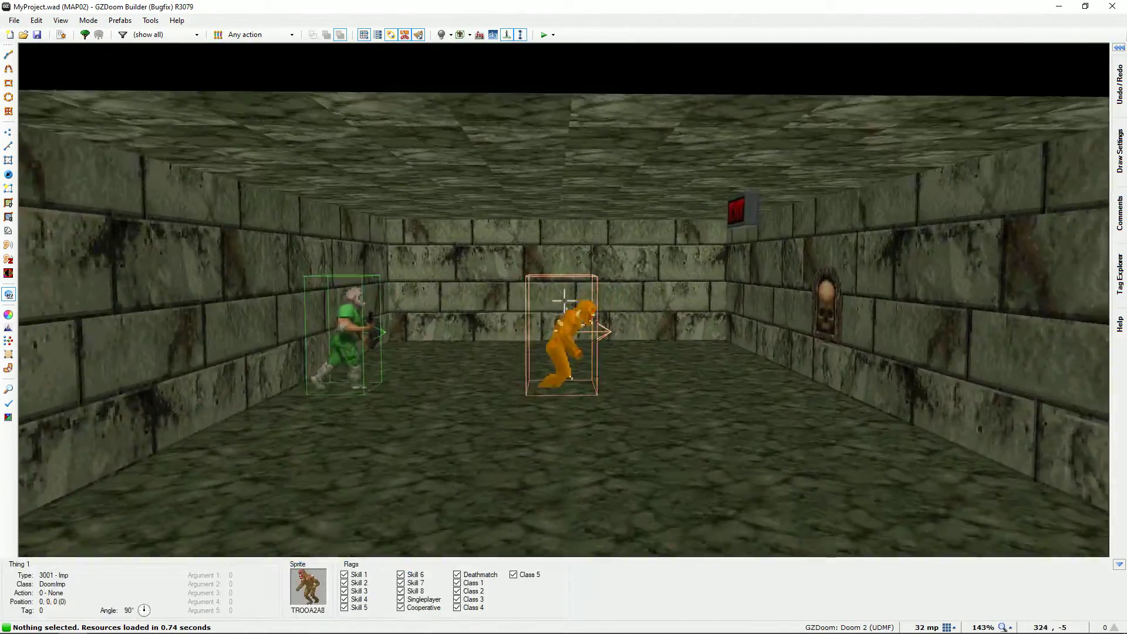
key(s)
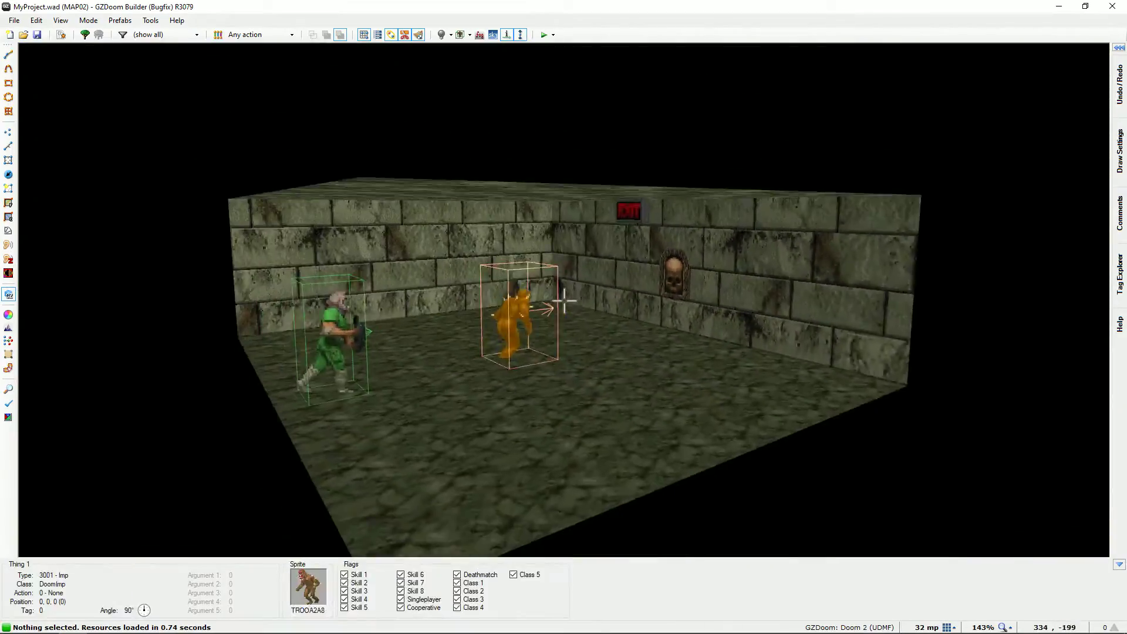
key(w)
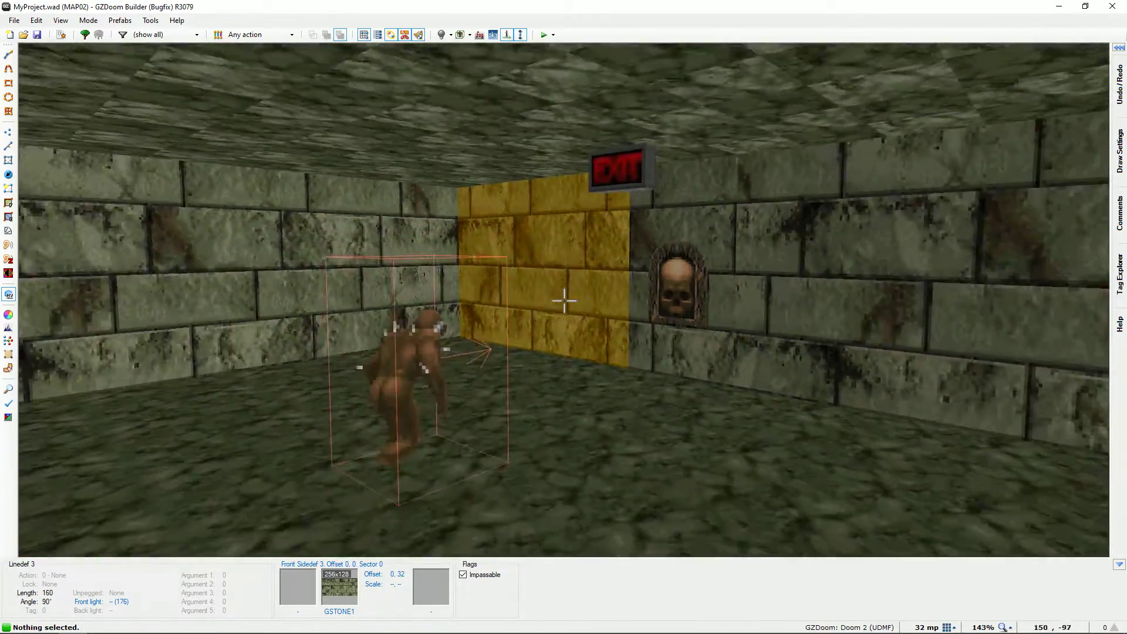
key(s)
key(q)
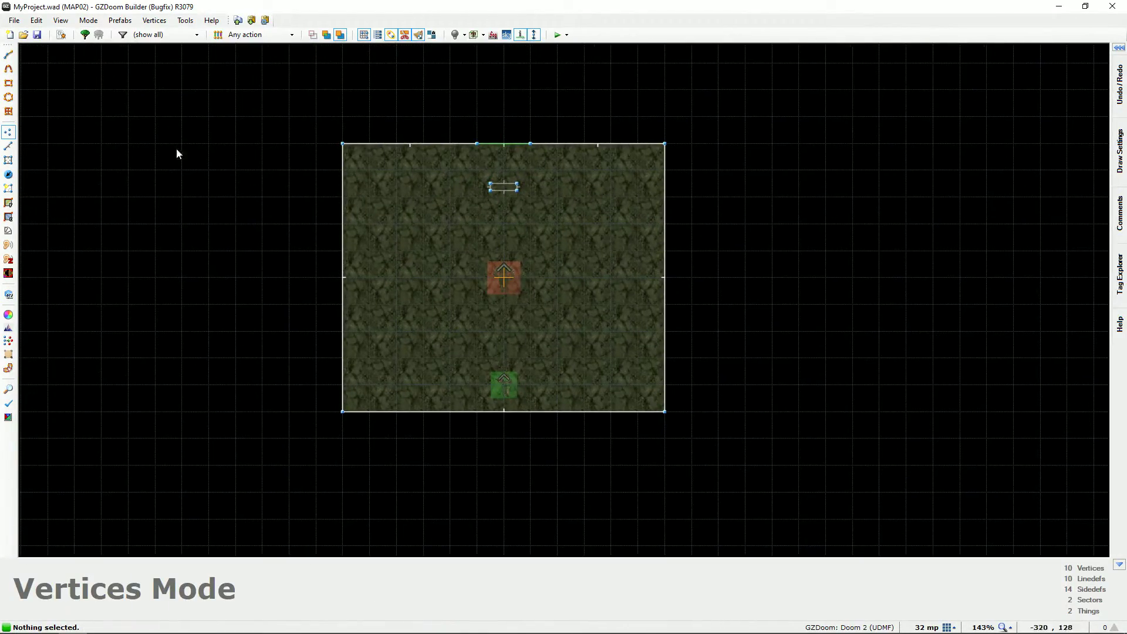
Reopen MyProject.wad from the recent list and load MAP02.
click(14, 21)
click(97, 166)
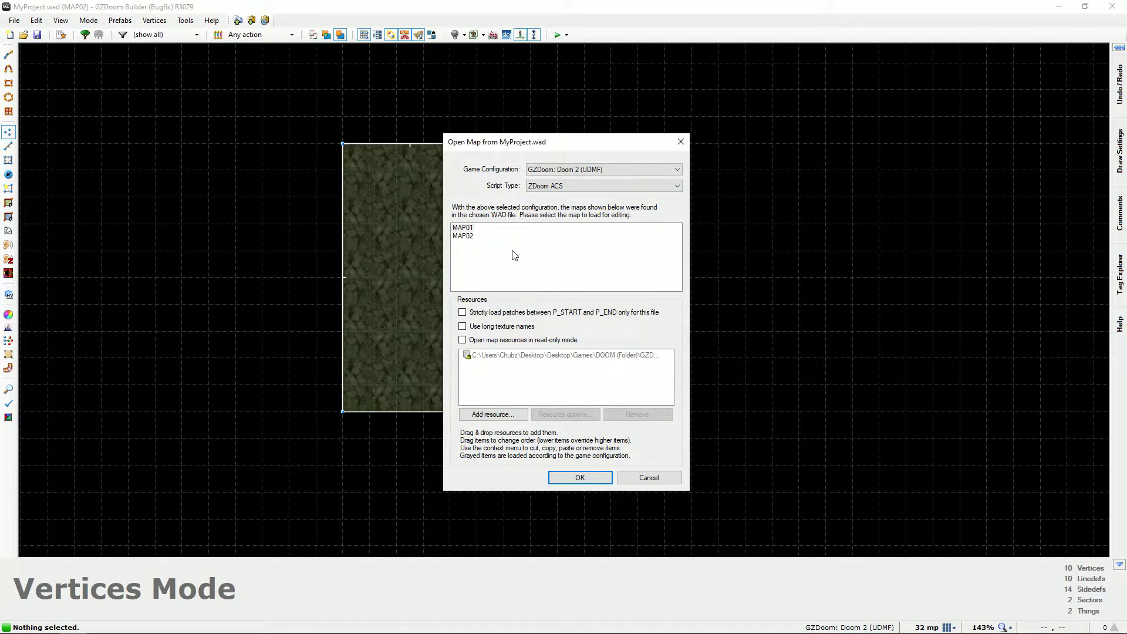
click(465, 229)
double_click(458, 236)
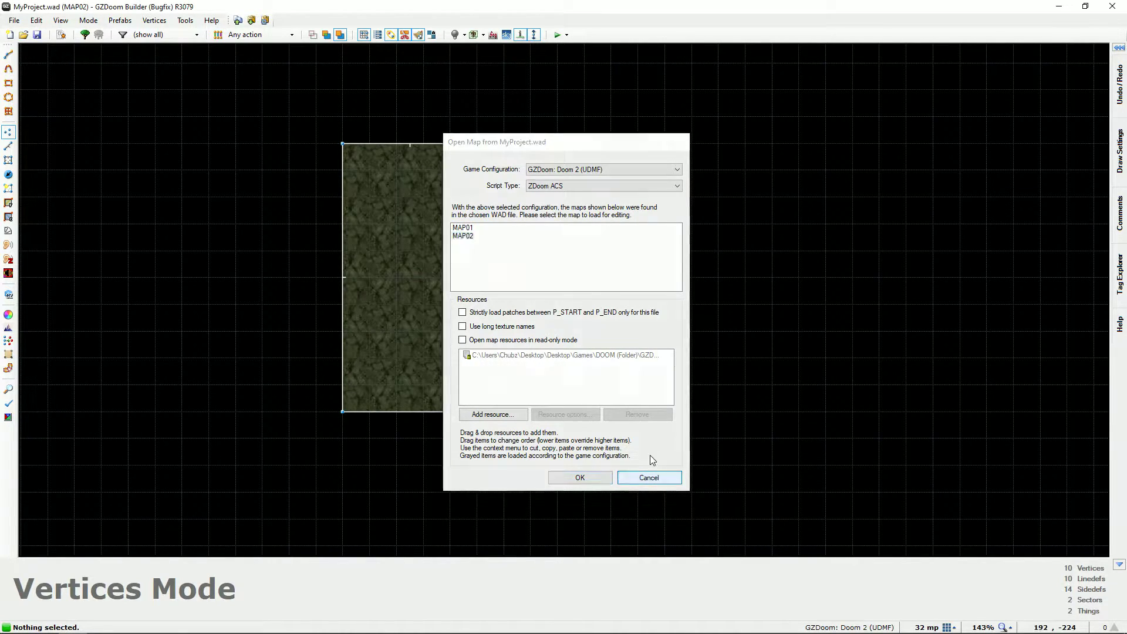
Walk around MAP02's skull exit switch in 3D, then return to 2D.
key(q)
key(s)
key(w)
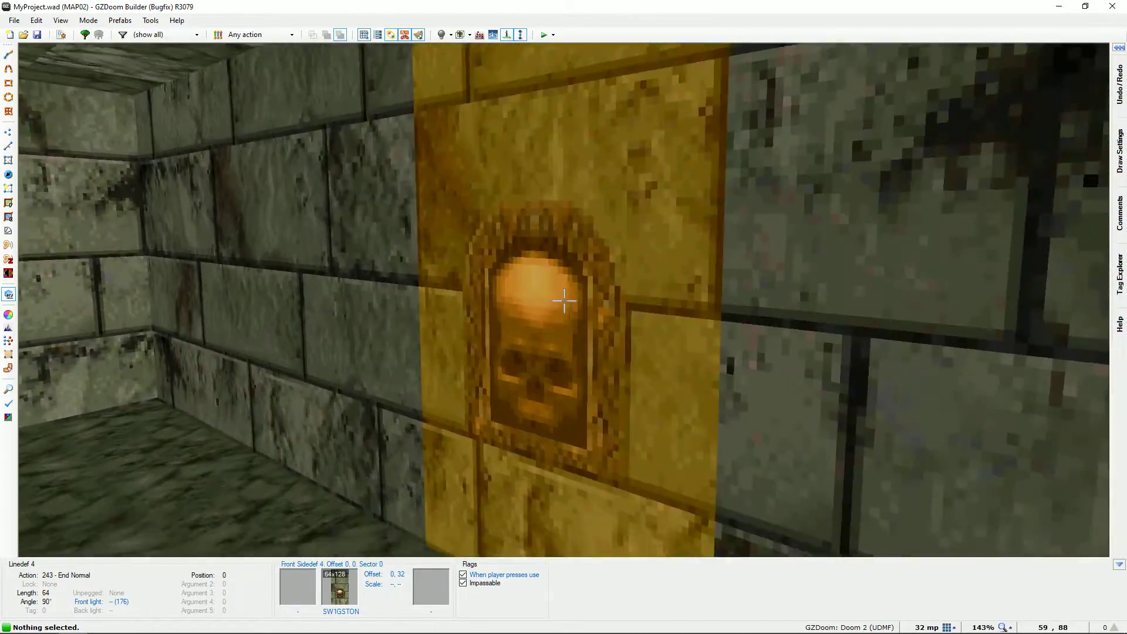
key(s)
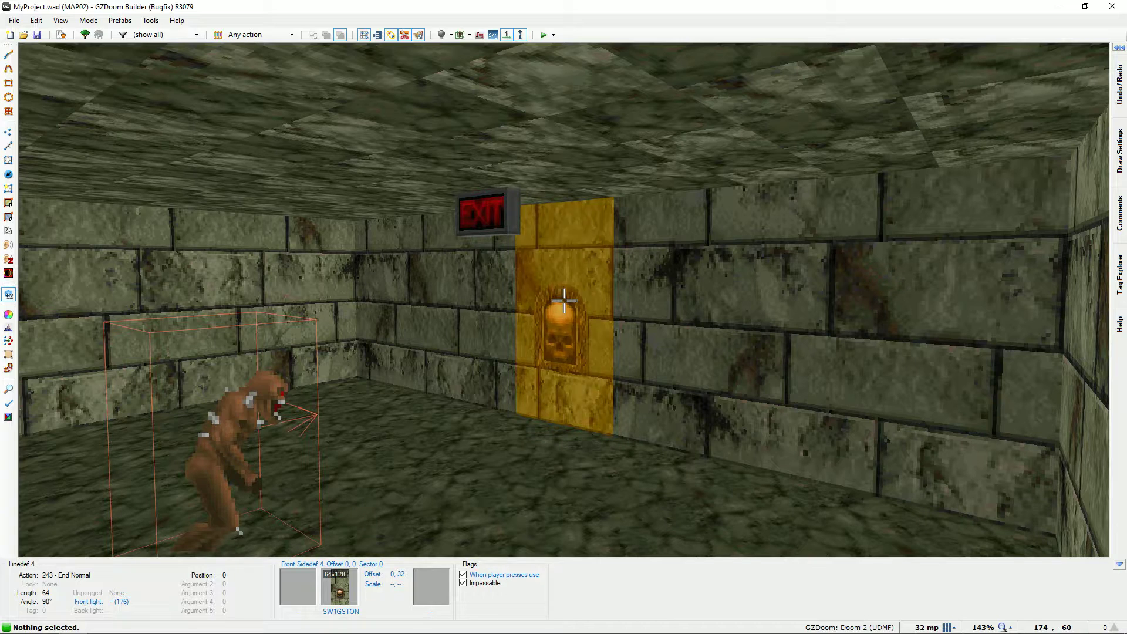
key(q)
Dismiss the File menu and pan the map view right and down.
click(15, 20)
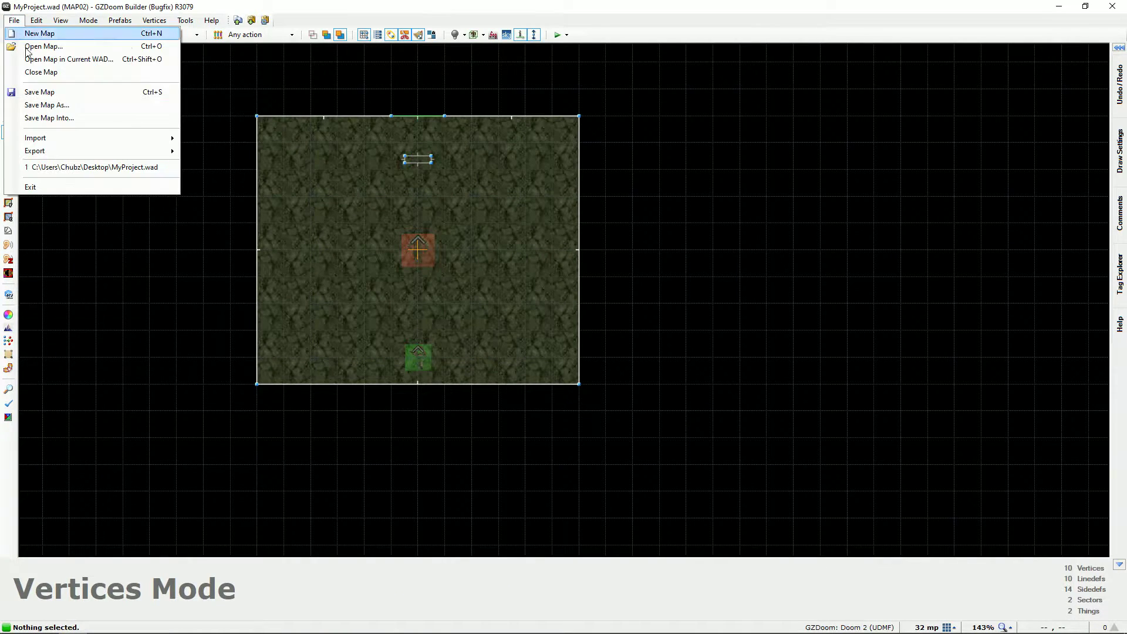
click(421, 204)
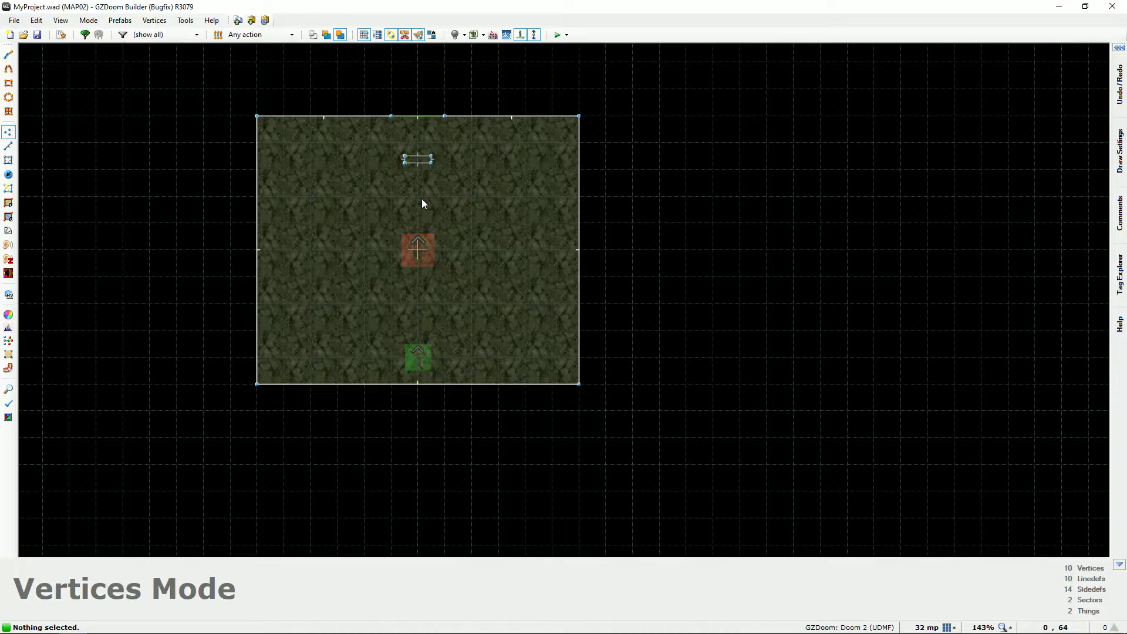
middle_drag(422, 203, 522, 266)
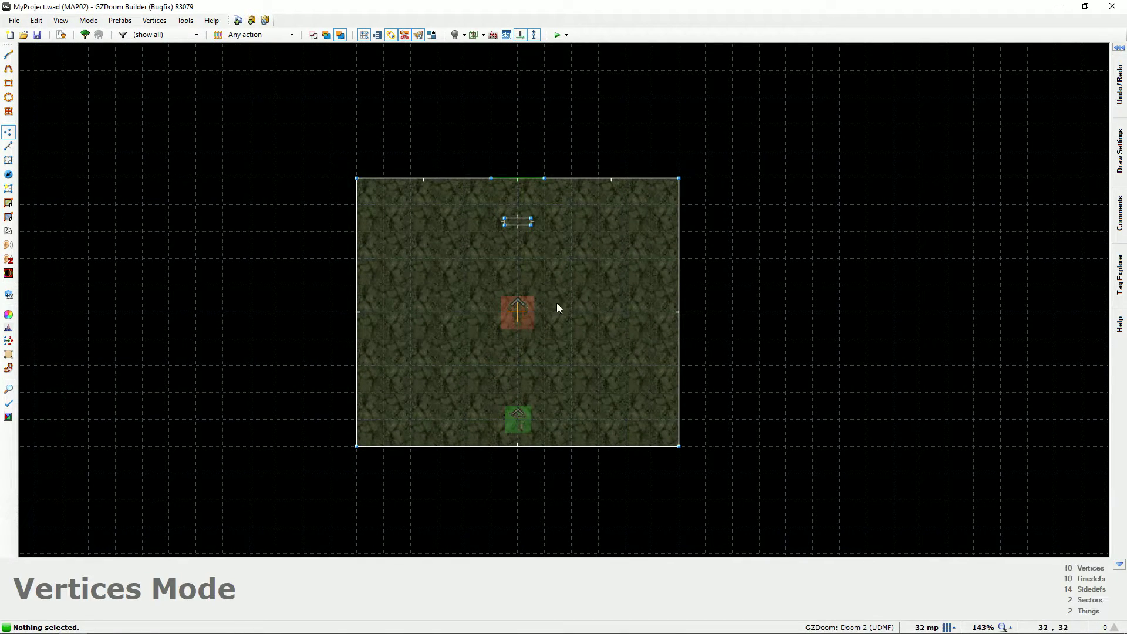
Close MAP02 and load MAP01 from MyProject.wad.
click(14, 20)
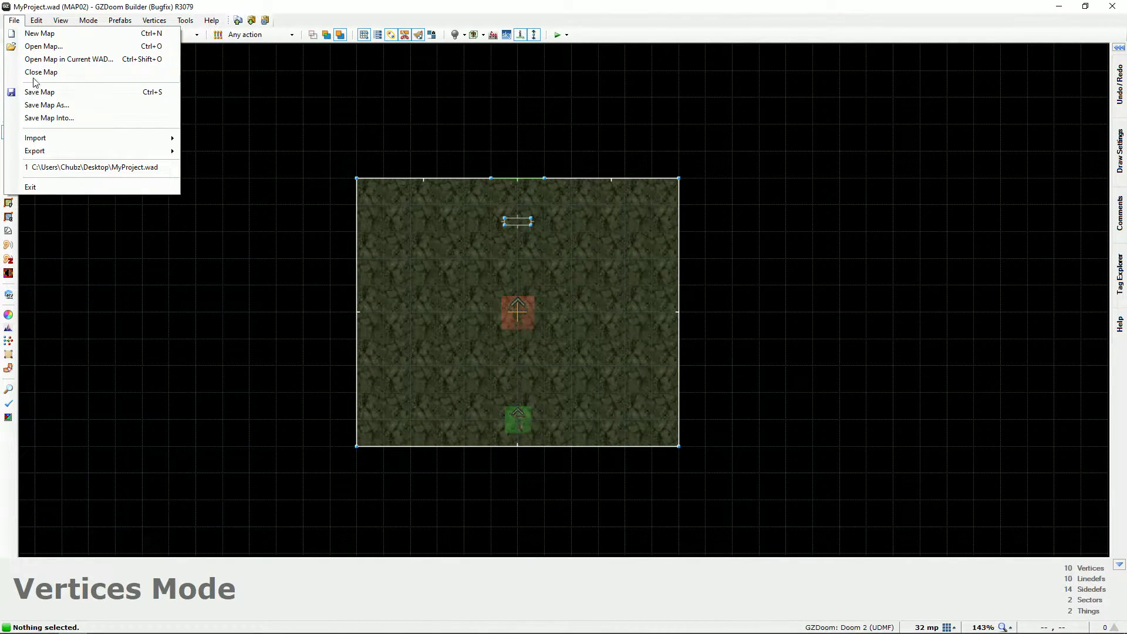
click(49, 76)
click(15, 19)
click(39, 46)
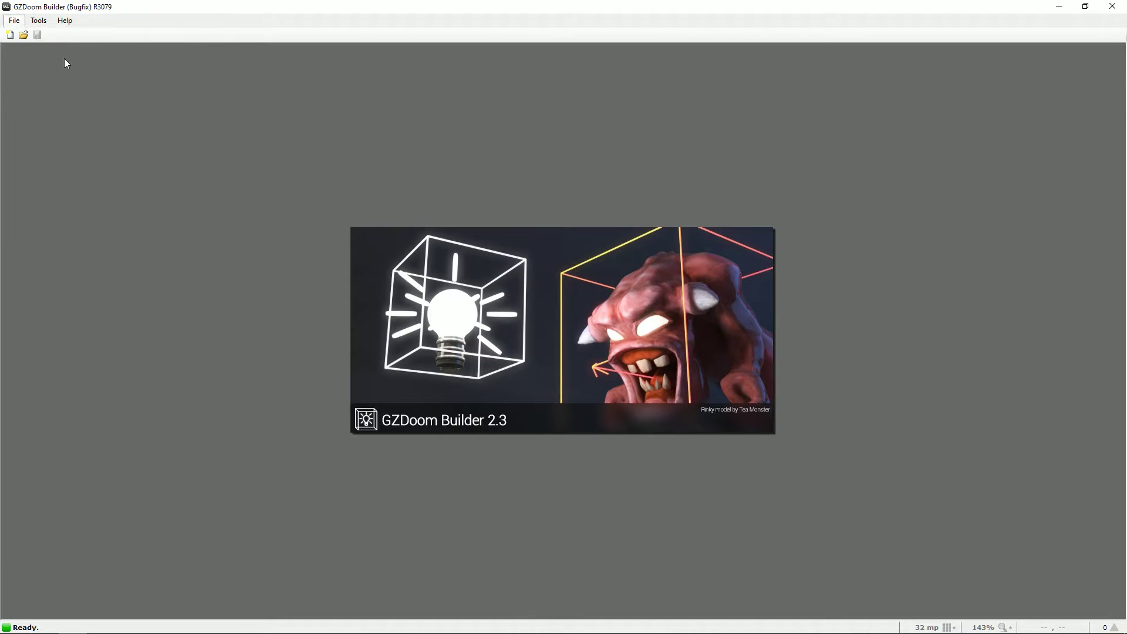
double_click(464, 229)
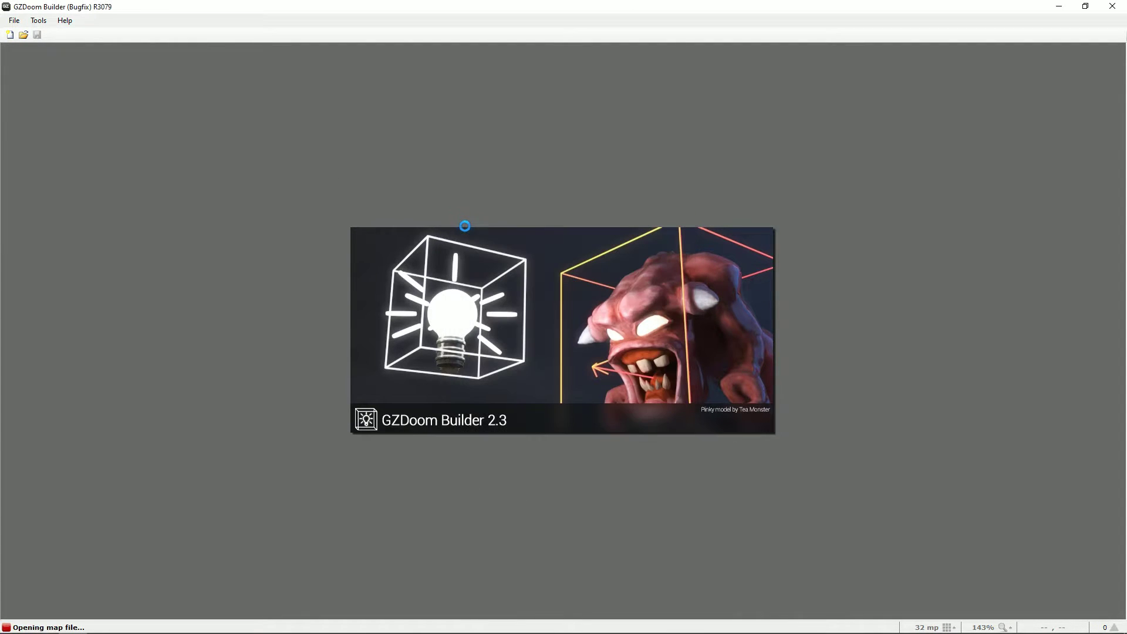
scroll(577, 315, up, 3)
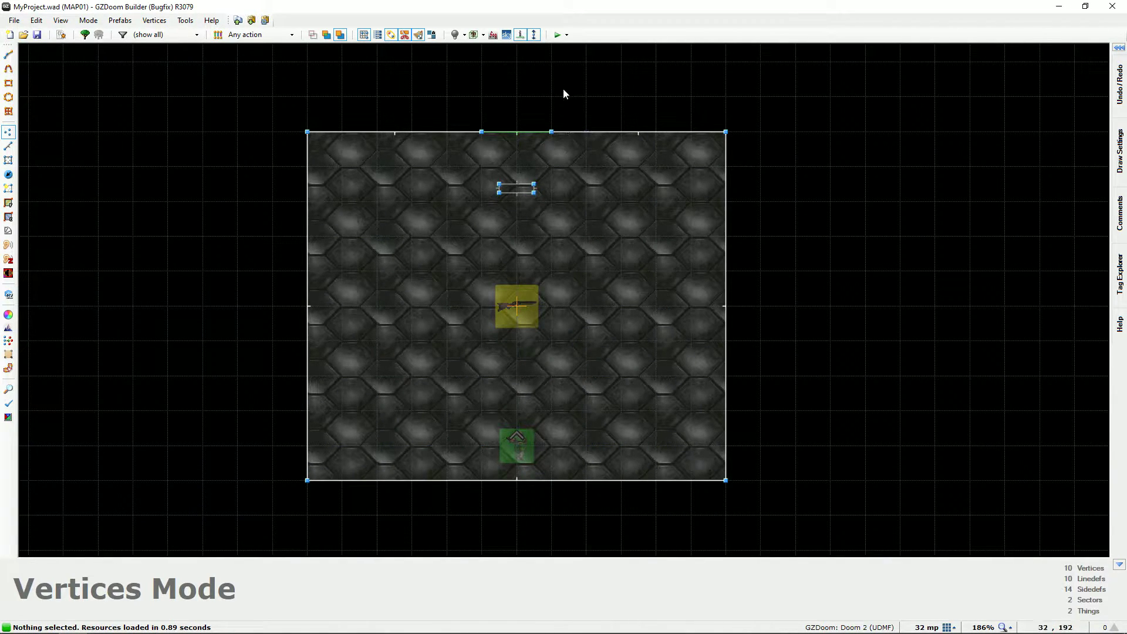
Playtest MAP01, grab the super shotgun and exit Entryway past the intermission.
click(557, 34)
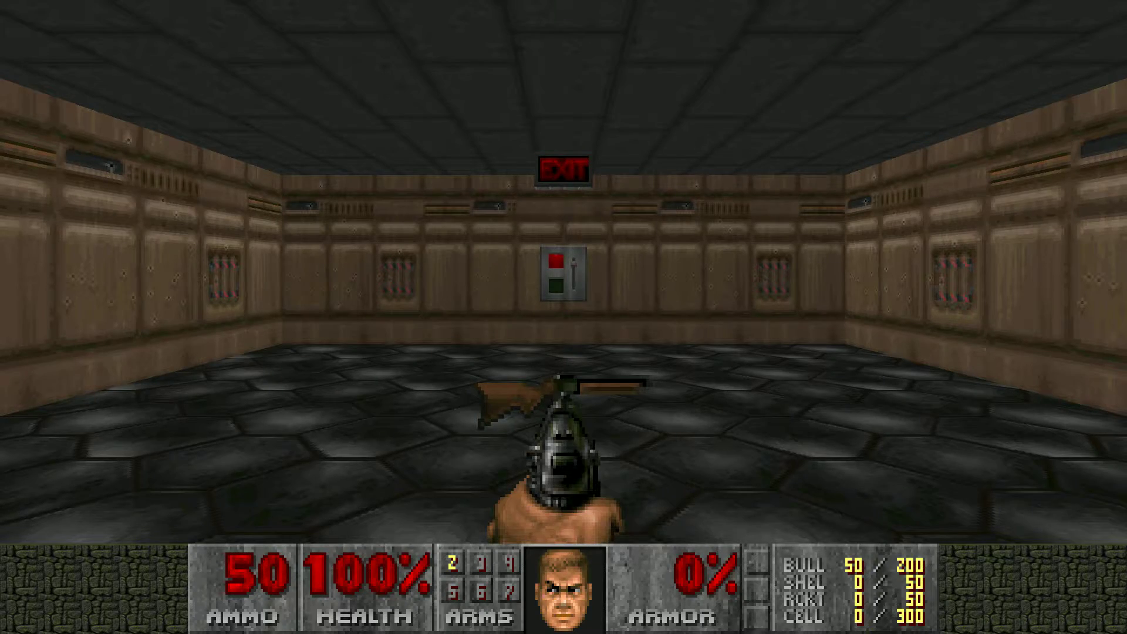
key(w)
key(w)
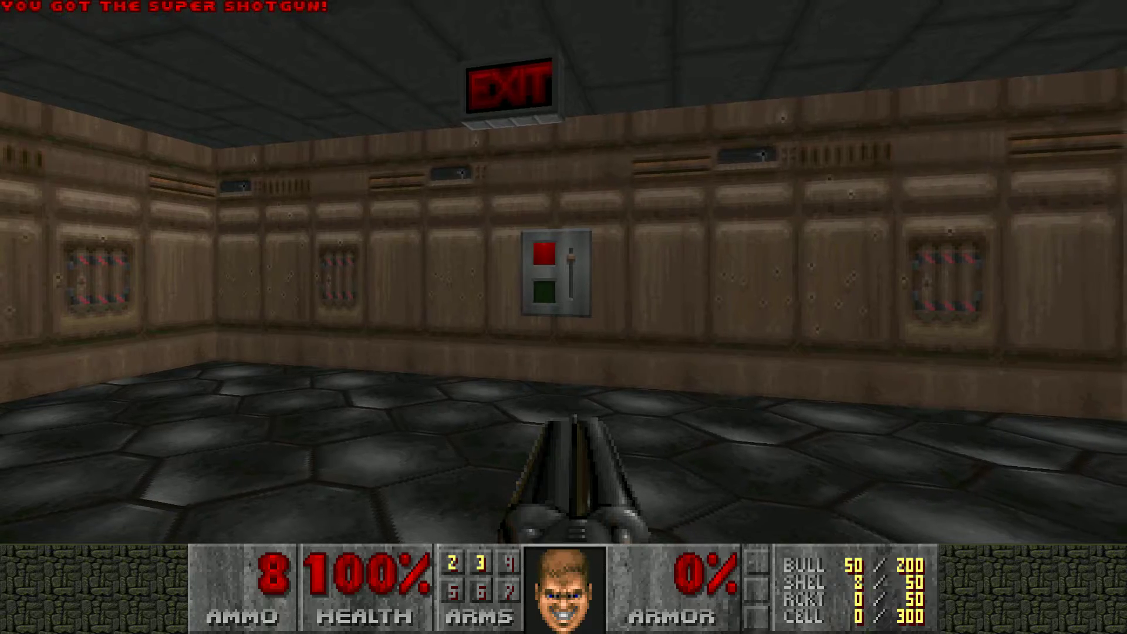
key(e)
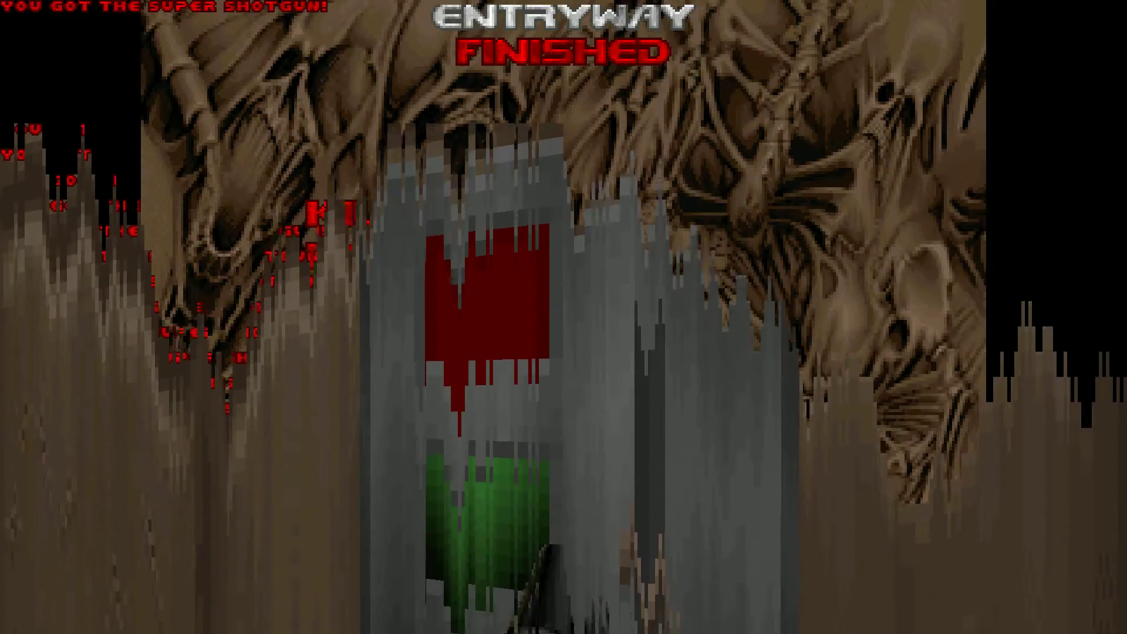
key(e)
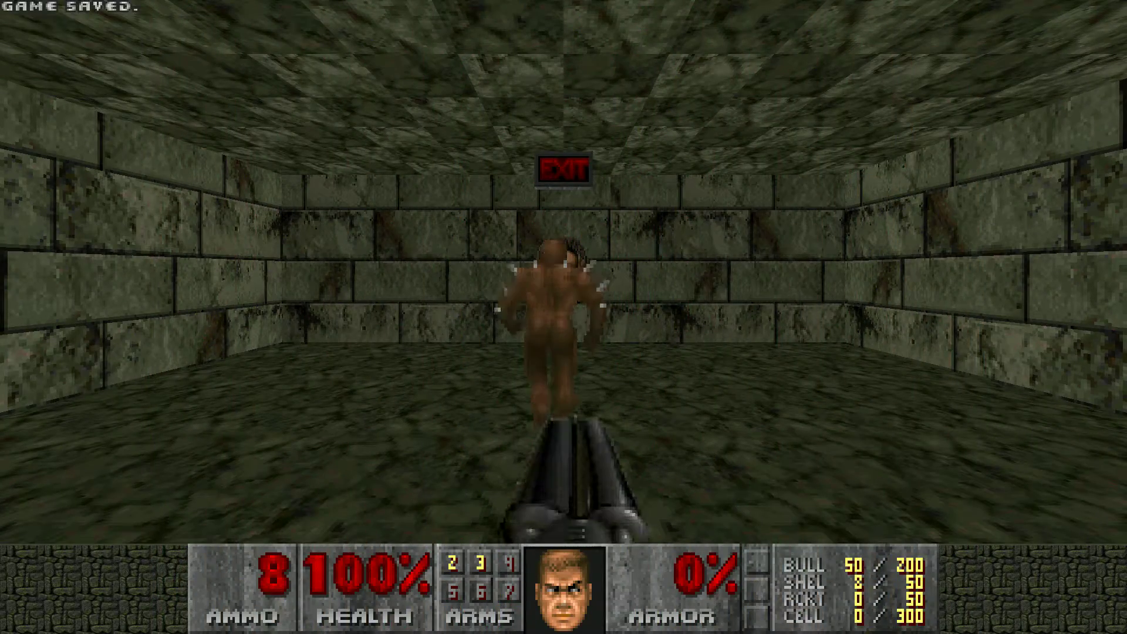
Kill the imp, finish Underhalls at the skull switch, and enter The Gantlet.
key(ctrl)
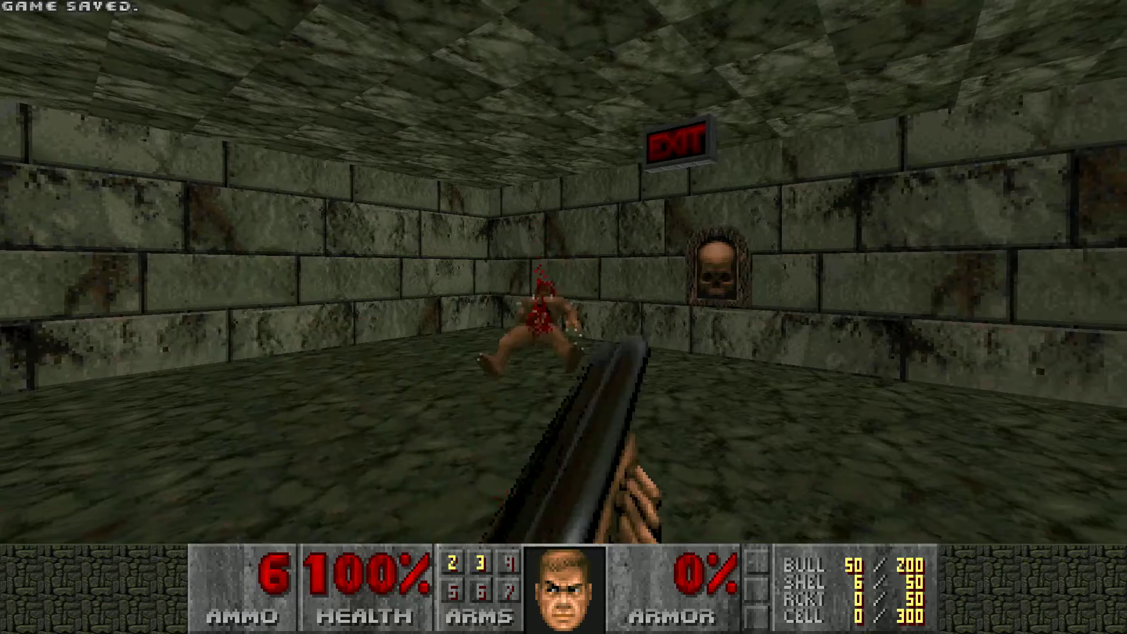
key(Up)
key(Right)
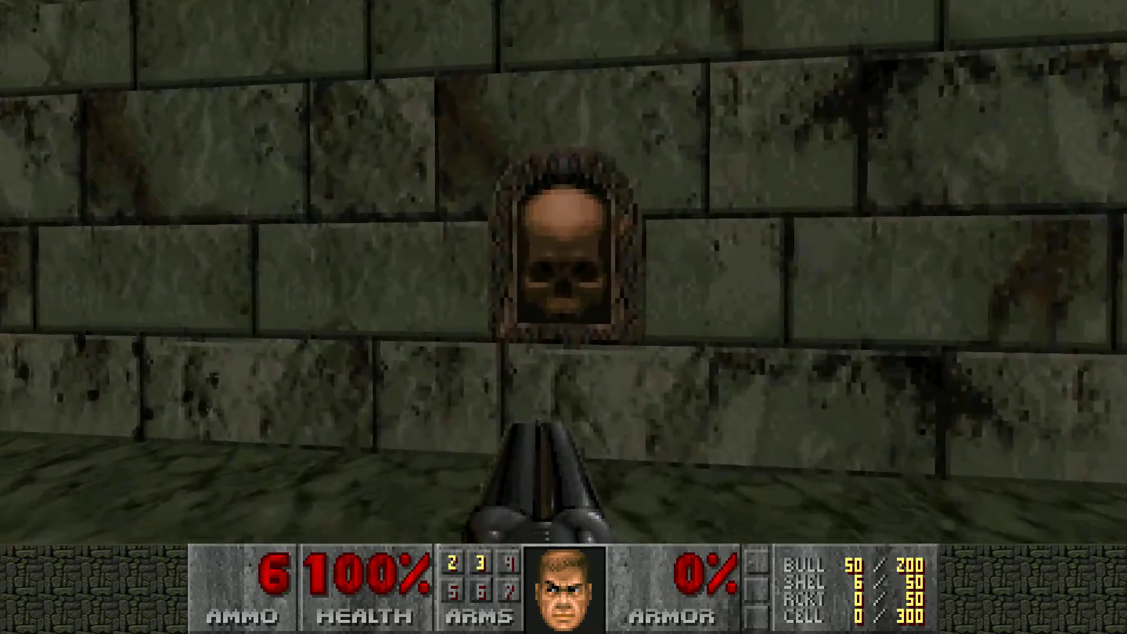
key(Up)
key(e)
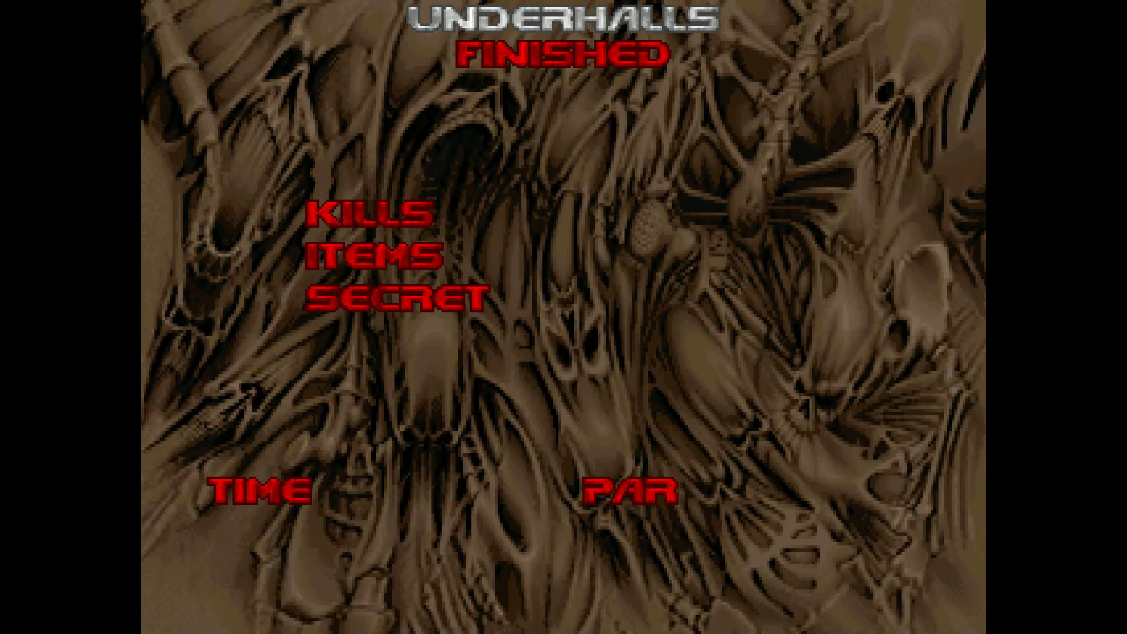
key(e)
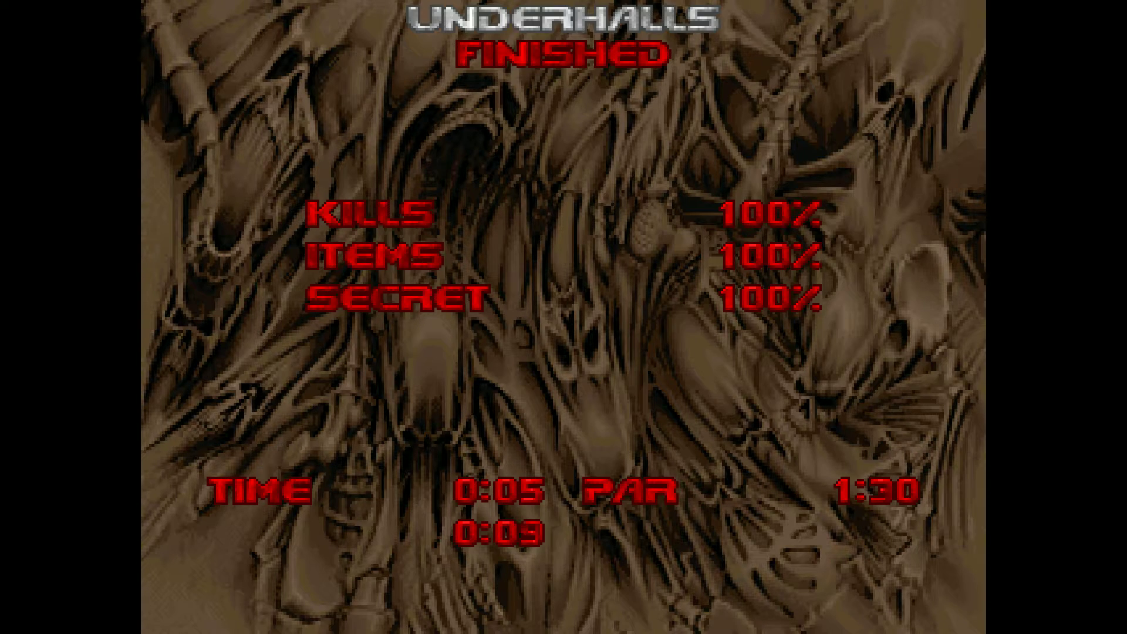
key(e)
key(e)
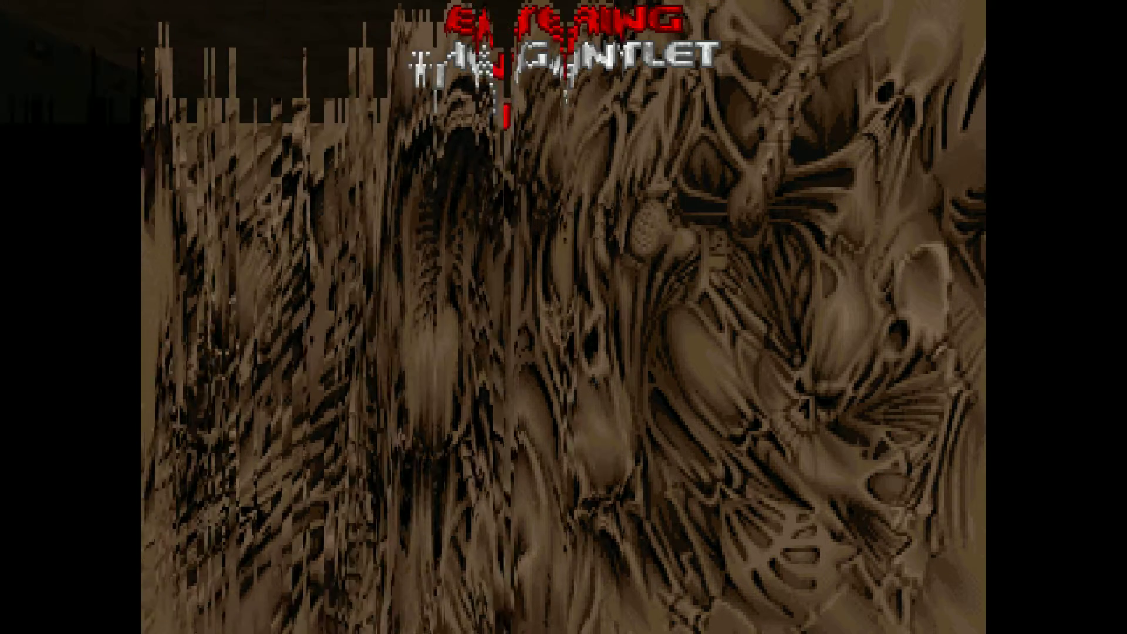
key(w)
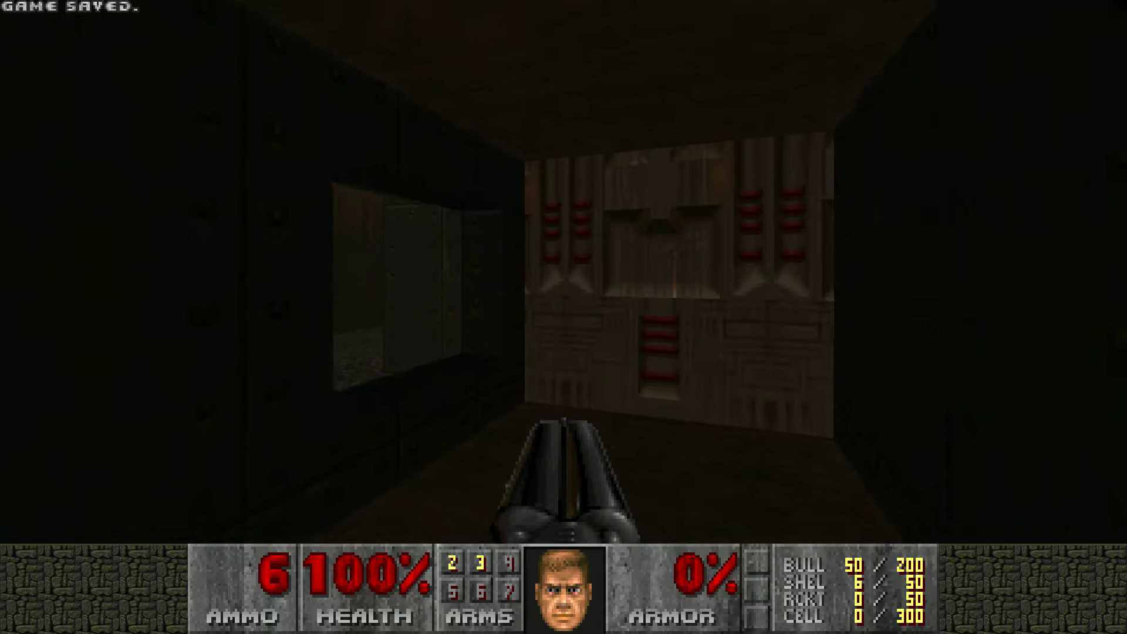
key(d)
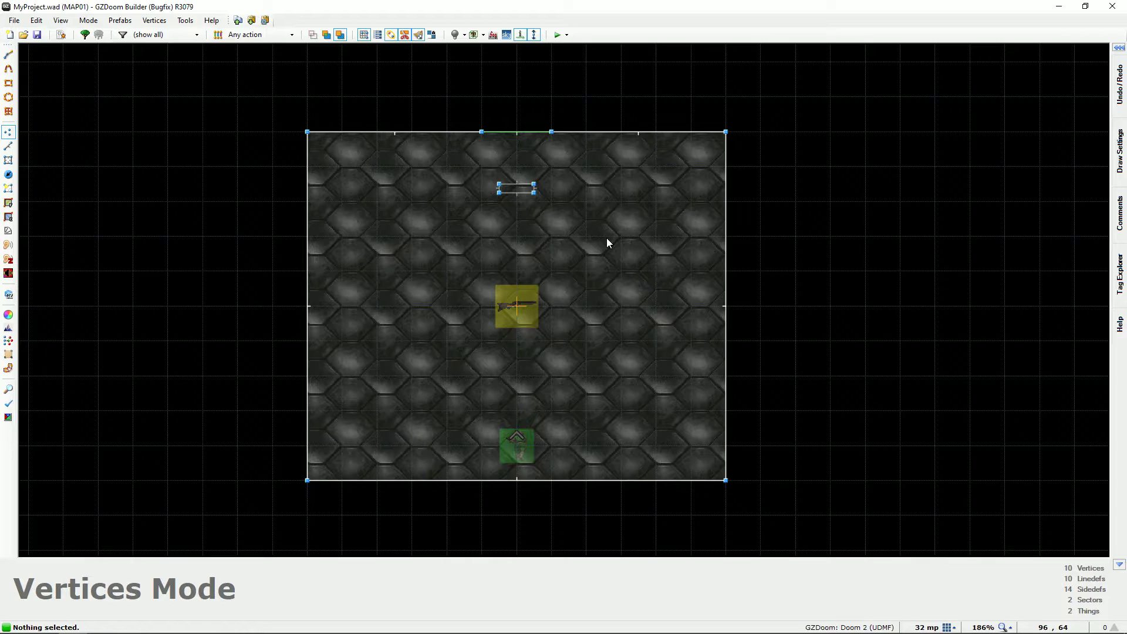
scroll(606, 243, down, 1)
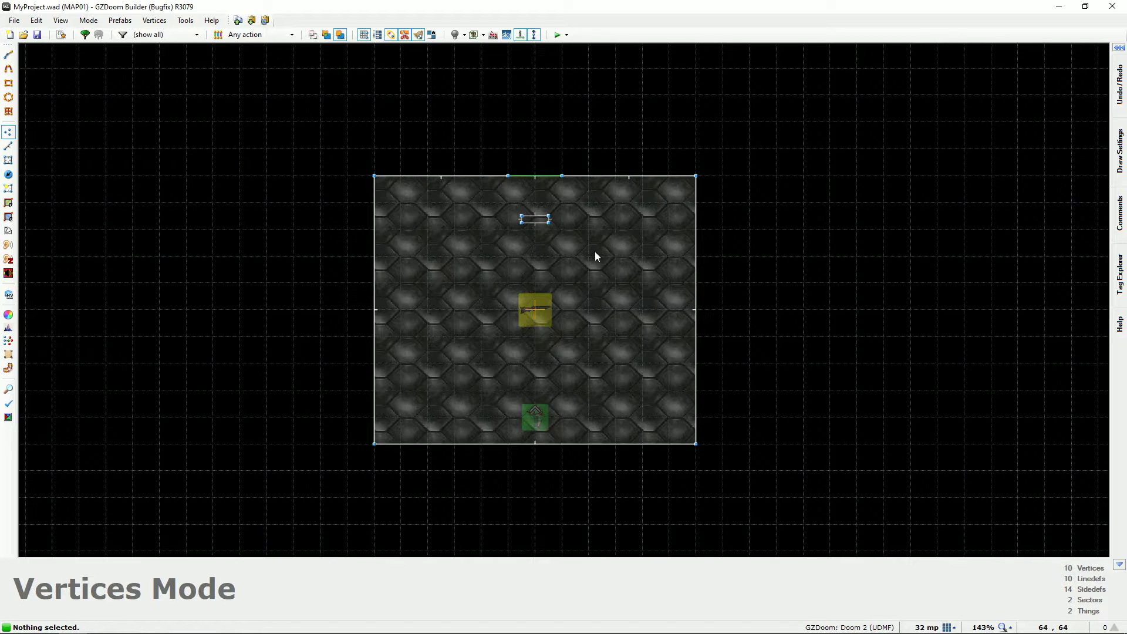
Pan MAP01's 2D view to the left.
middle_drag(595, 253, 538, 250)
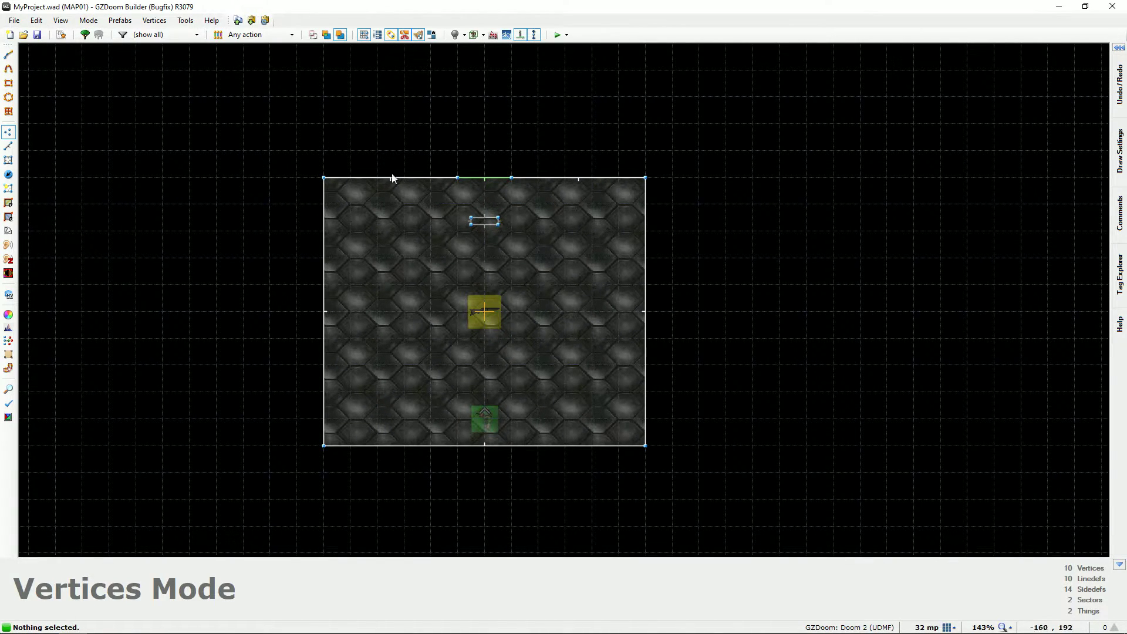
Create a new map with the level name MAP03.
click(10, 35)
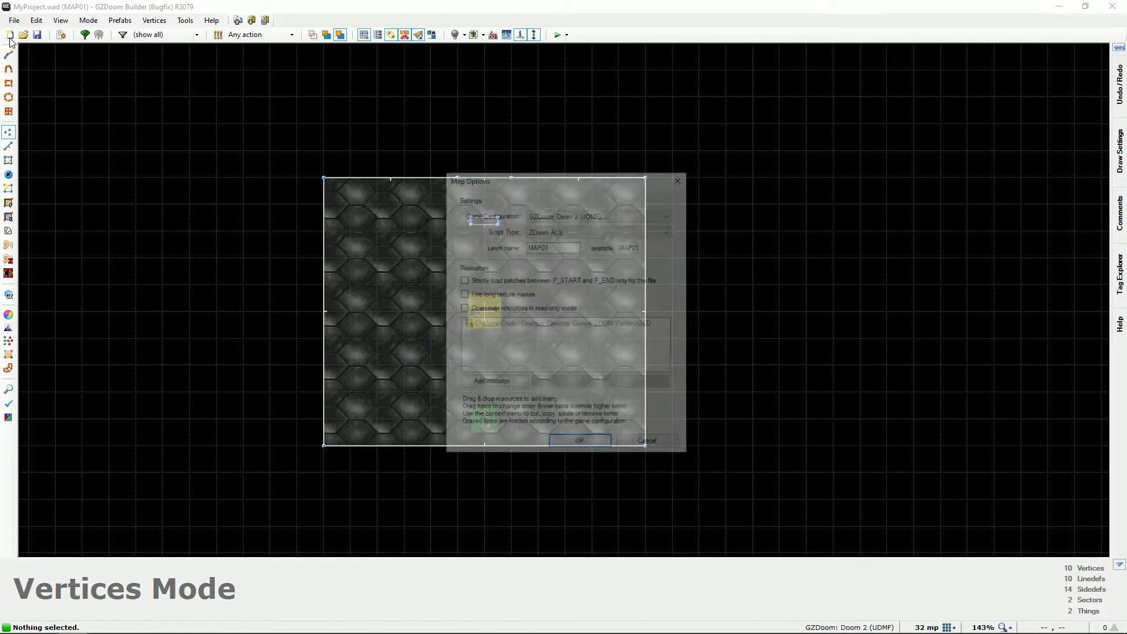
click(569, 247)
text(3)
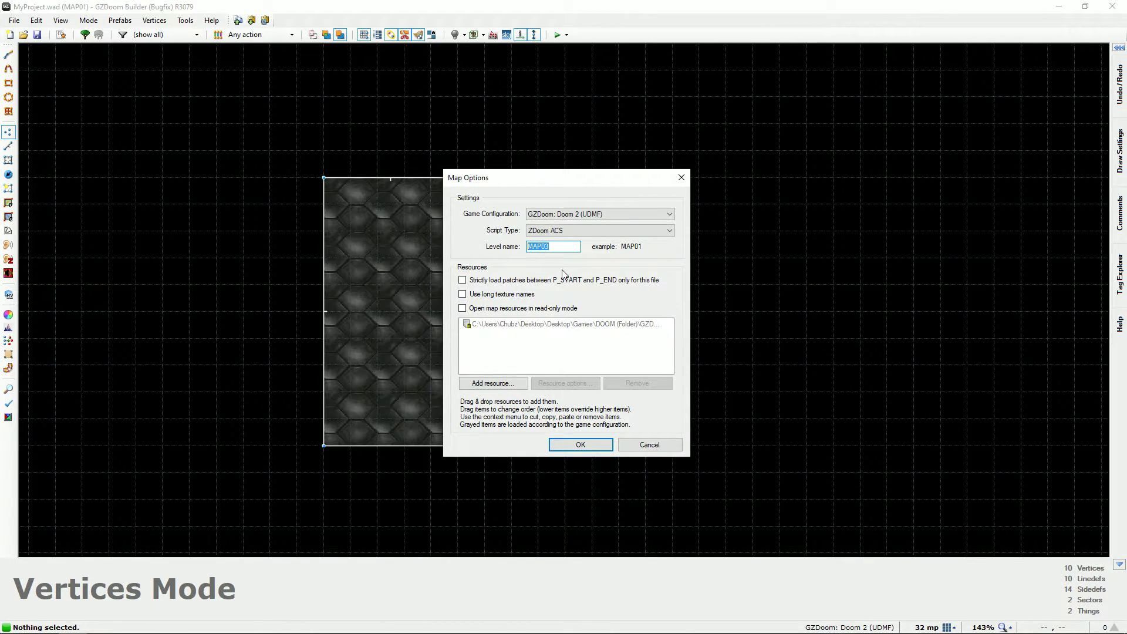
click(581, 445)
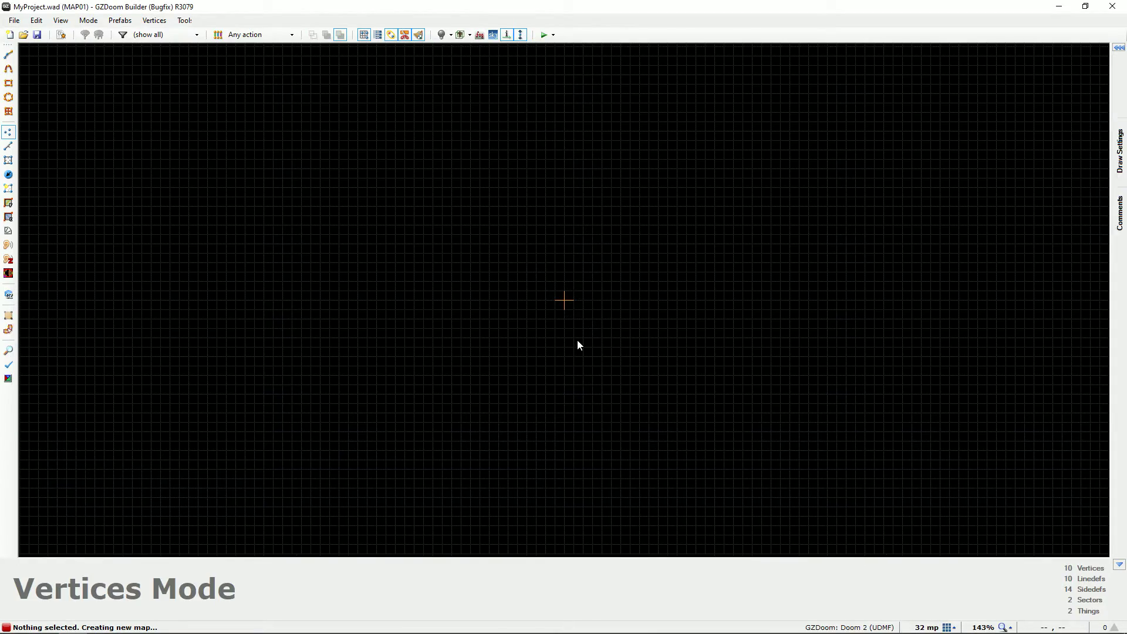
Paste the copied room into MAP03 and view it in 3D.
key(ctrl+v)
click(569, 271)
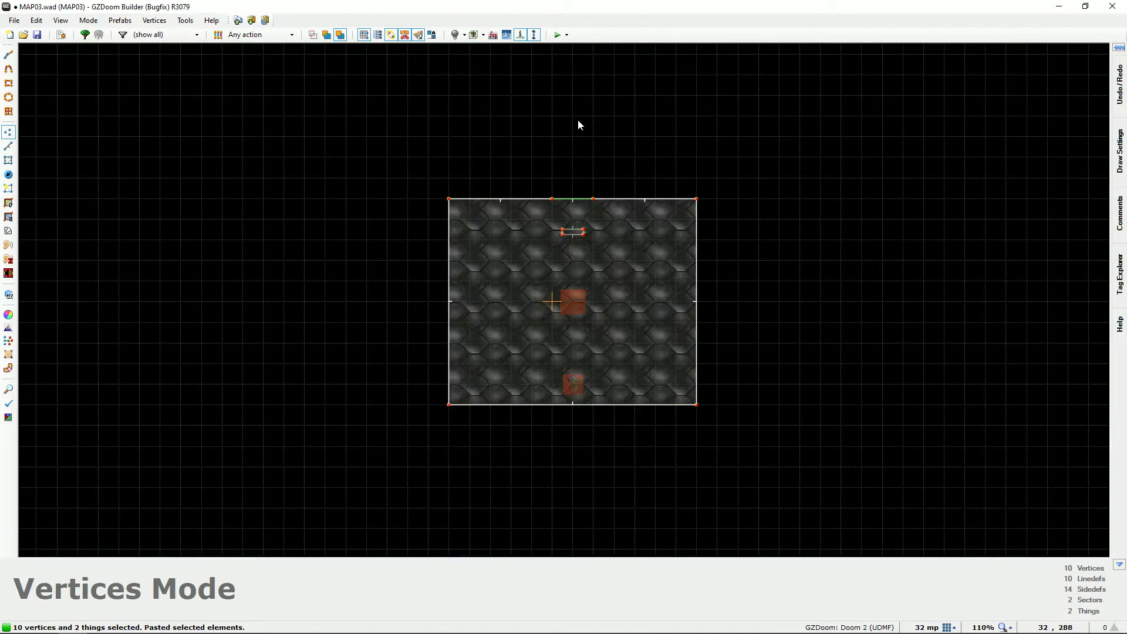
key(q)
key(s)
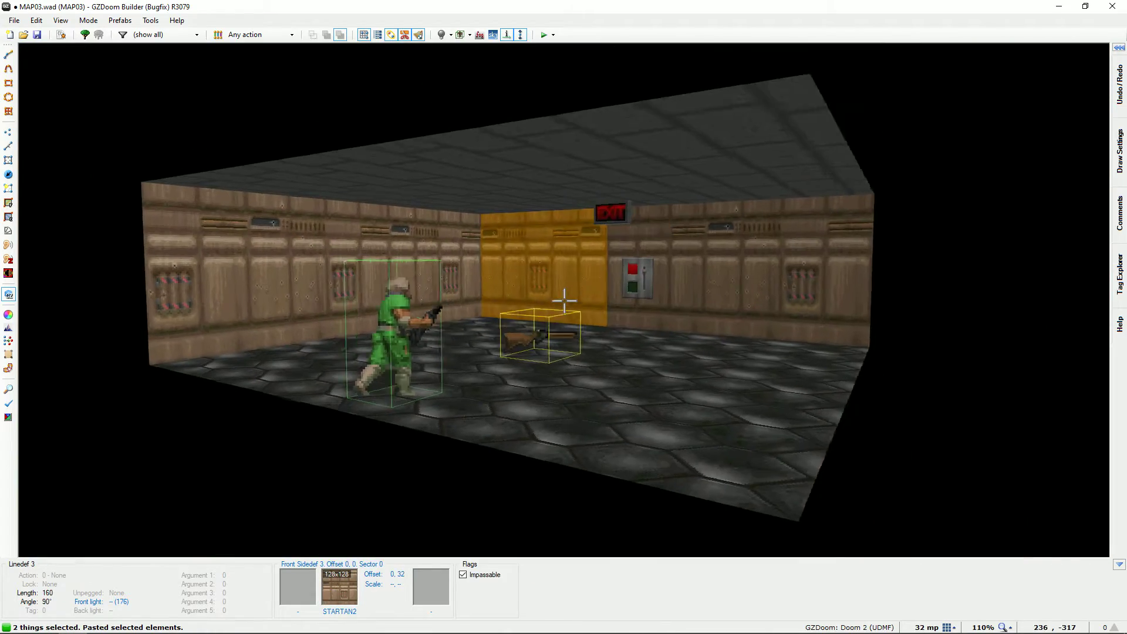
key(w)
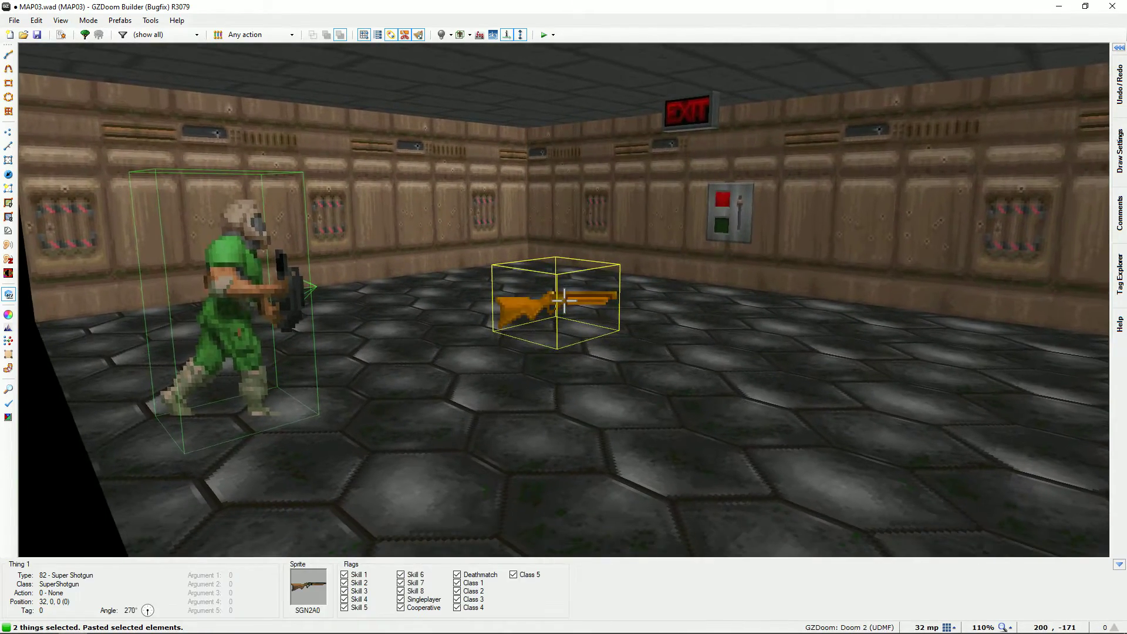
Turn the shotgun thing into a Demon at angle 90, then return to 2D.
right_click(563, 301)
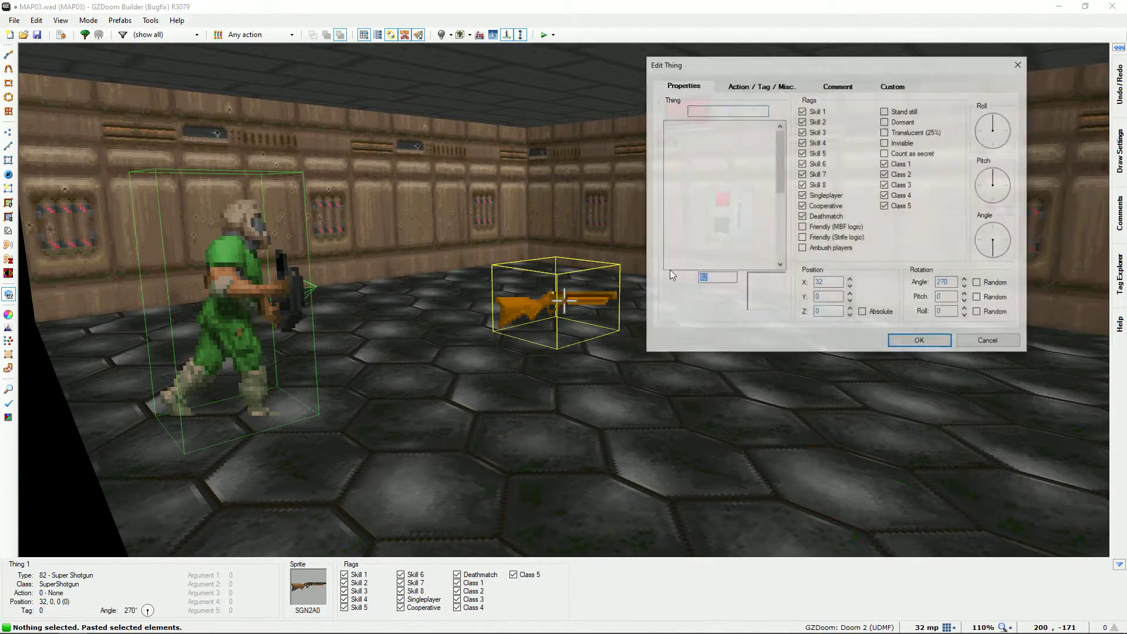
scroll(671, 168, up, 3)
scroll(670, 155, up, 3)
click(705, 184)
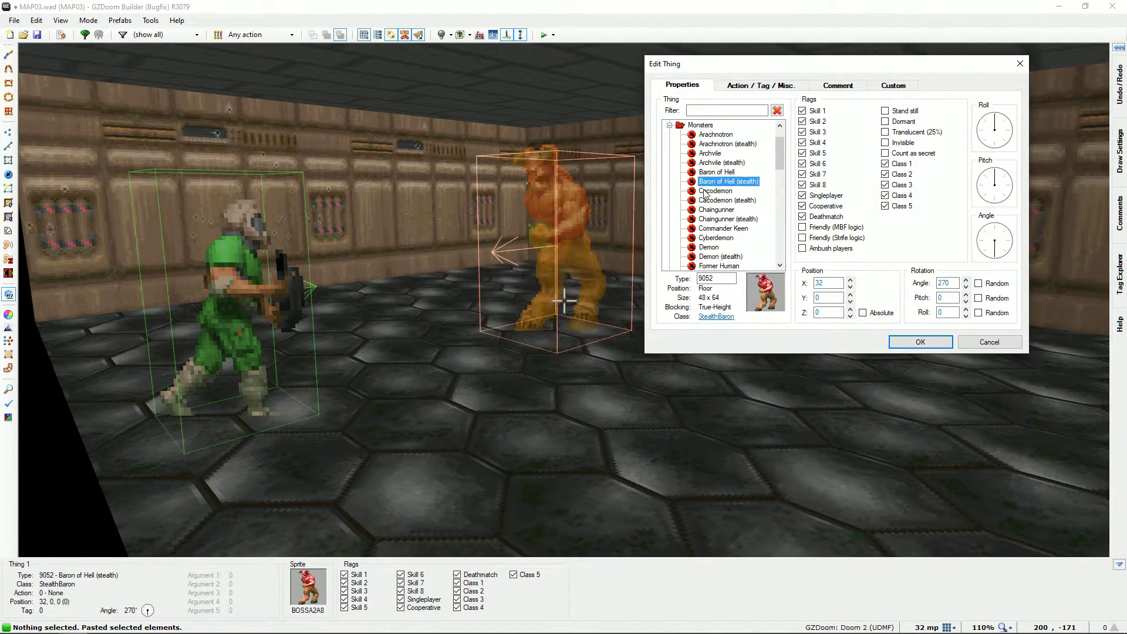
click(706, 219)
click(705, 249)
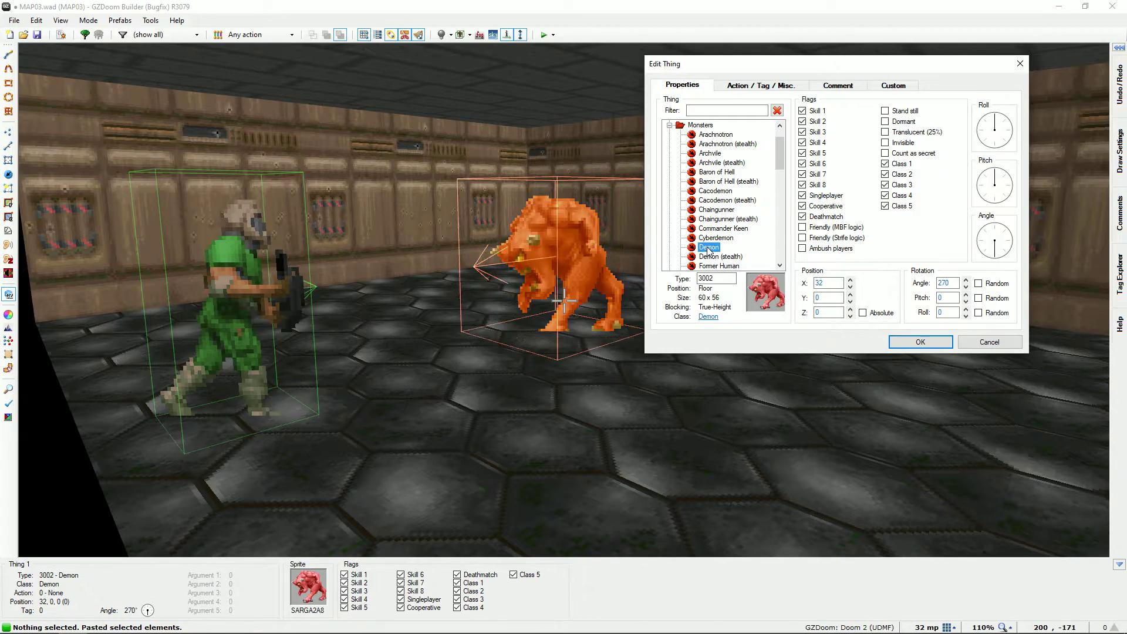
click(995, 227)
click(920, 342)
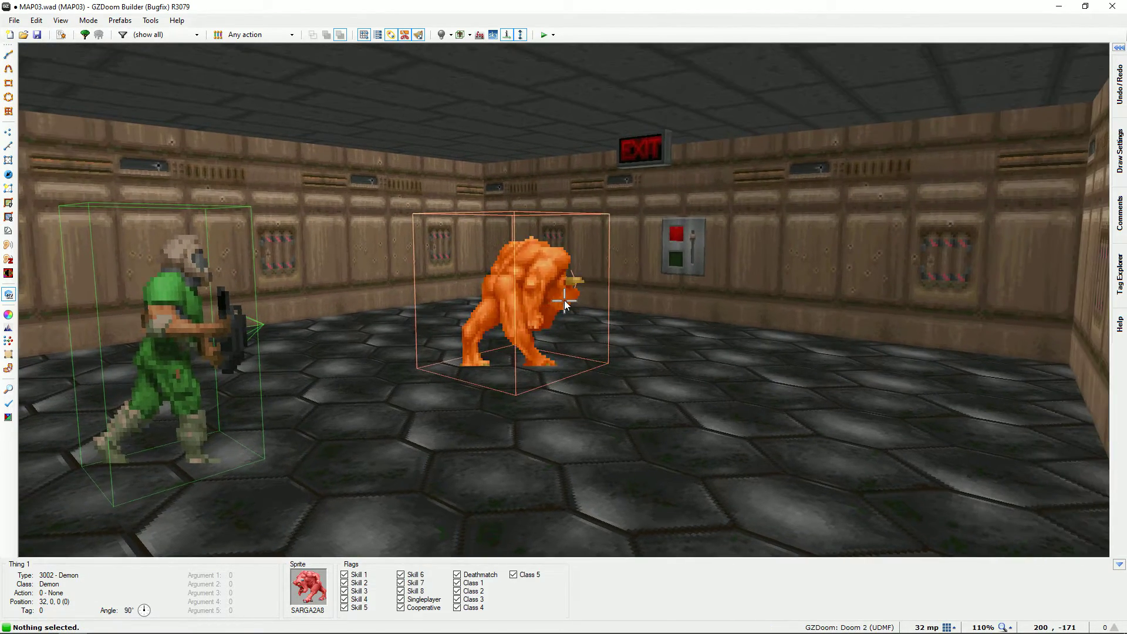
key(v)
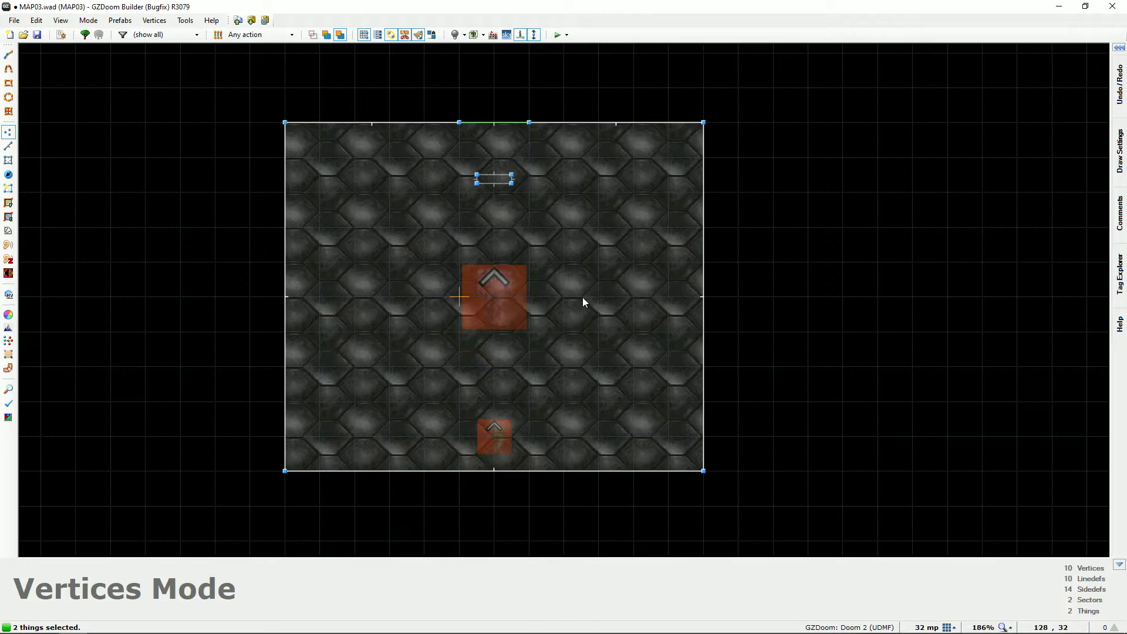
Save MAP03 into the existing MyProject.wad on the Desktop.
click(14, 20)
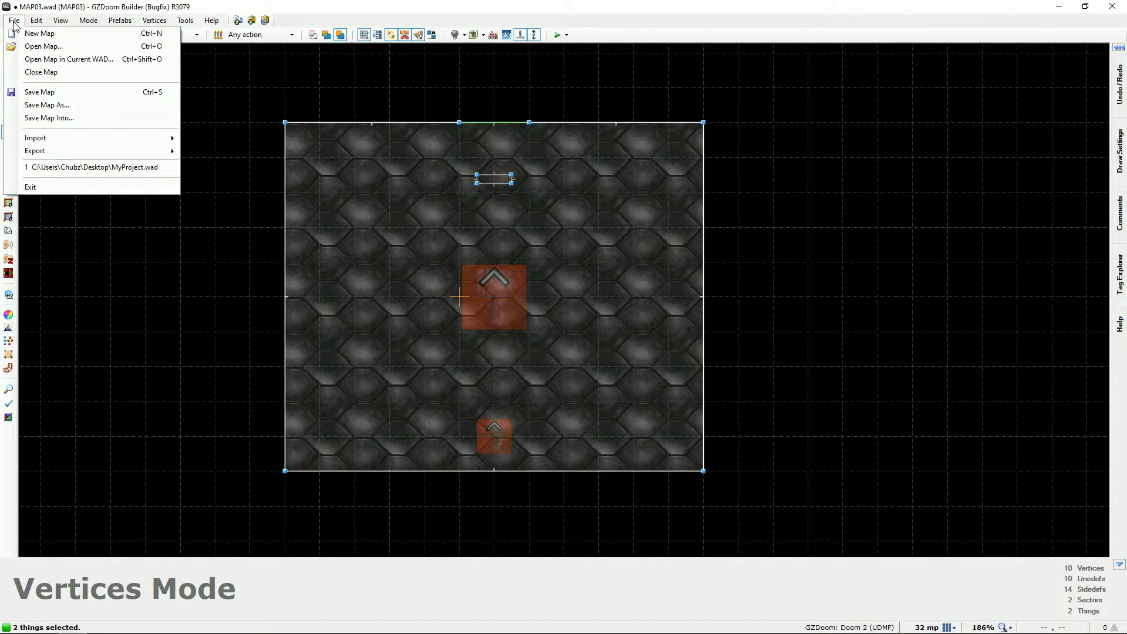
click(53, 118)
click(322, 136)
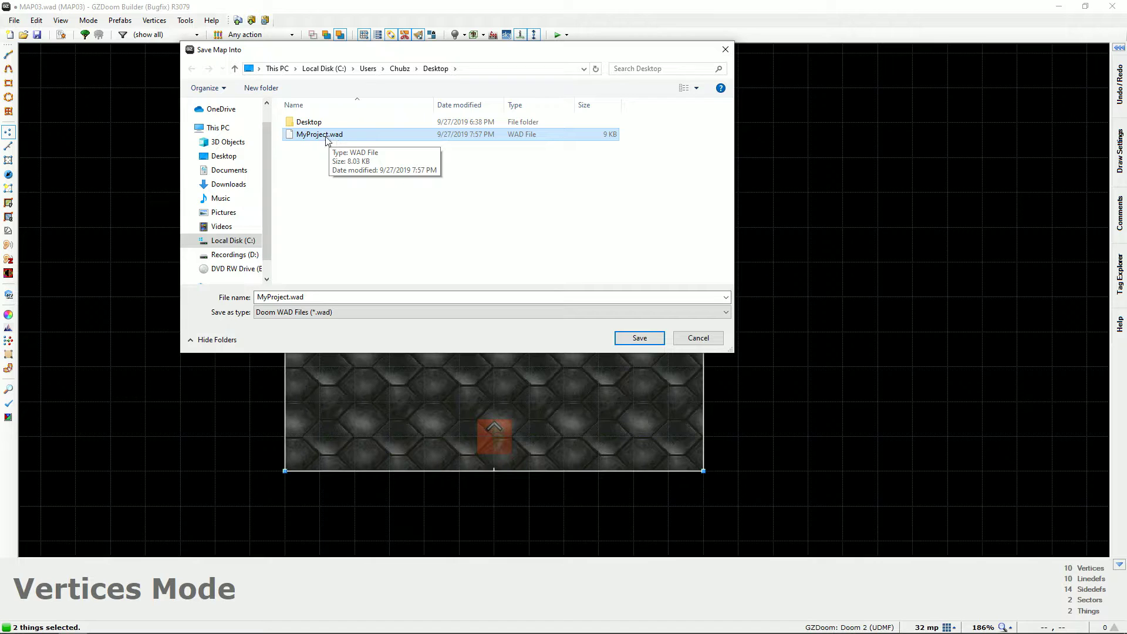
double_click(327, 137)
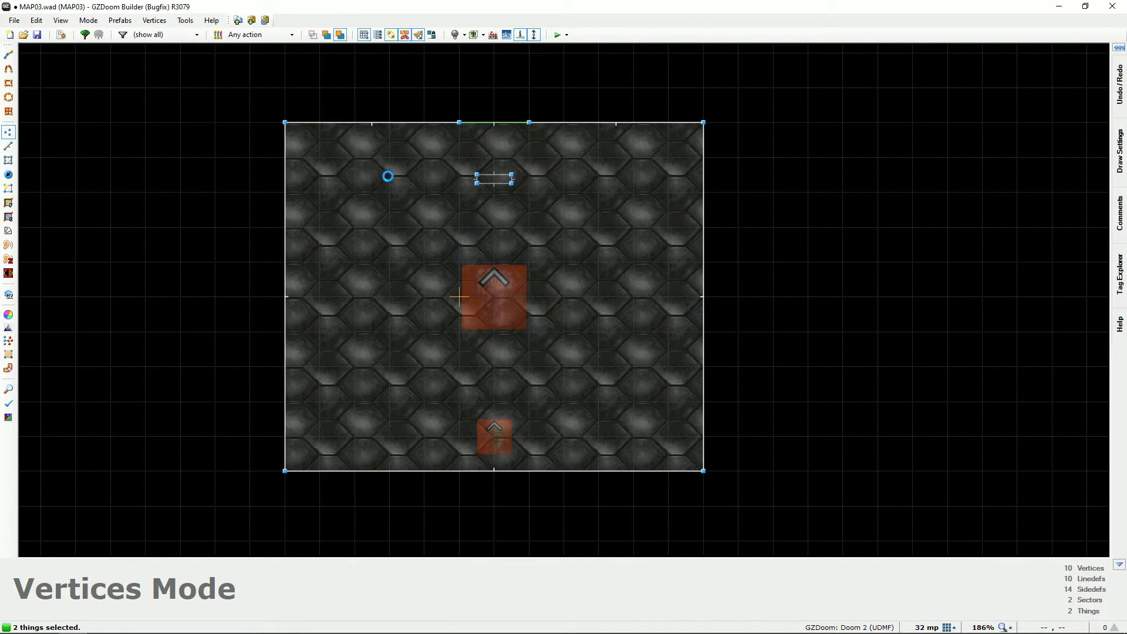
Close the map, reopen MAP03 from MyProject.wad and view its Demon in 3D.
middle_drag(384, 177, 439, 187)
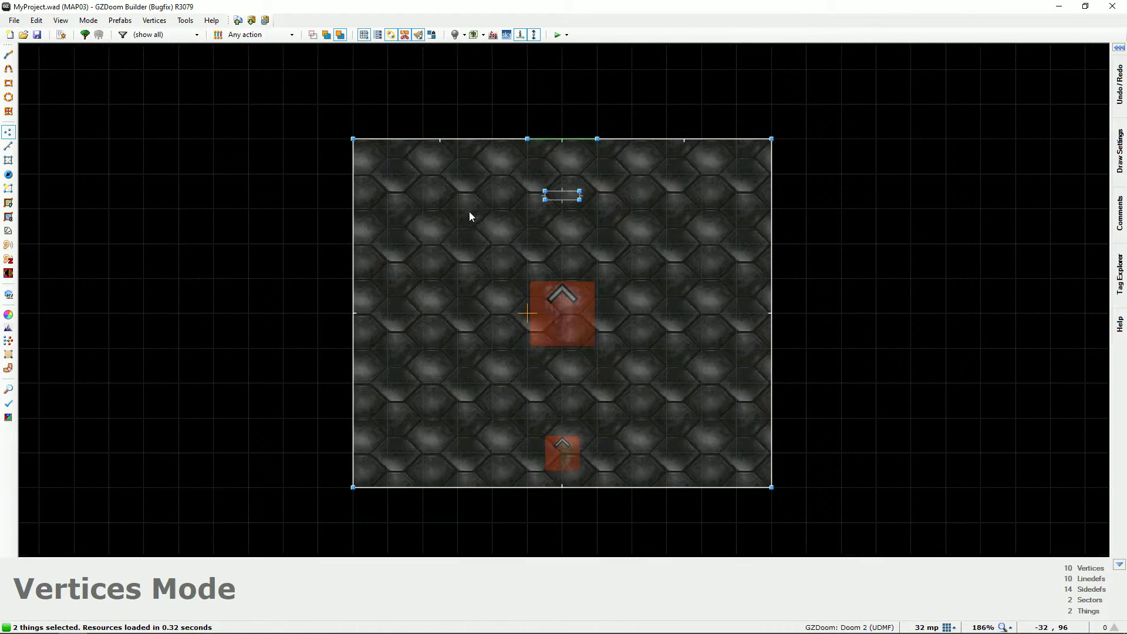
click(14, 21)
click(39, 71)
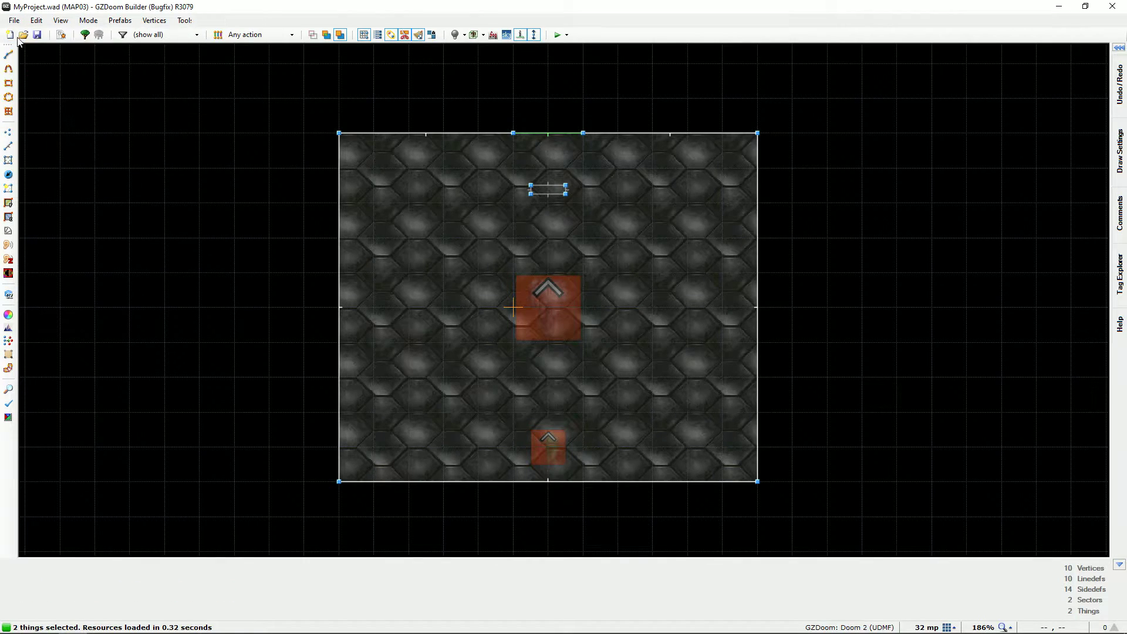
click(15, 21)
click(95, 63)
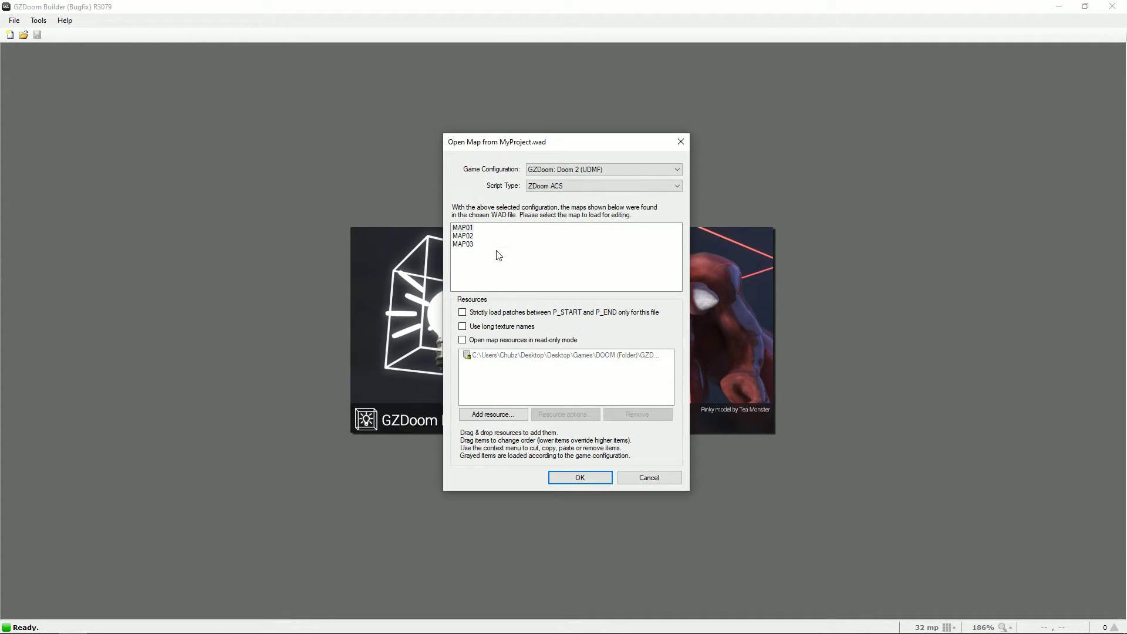
click(471, 246)
click(467, 236)
click(465, 229)
double_click(470, 245)
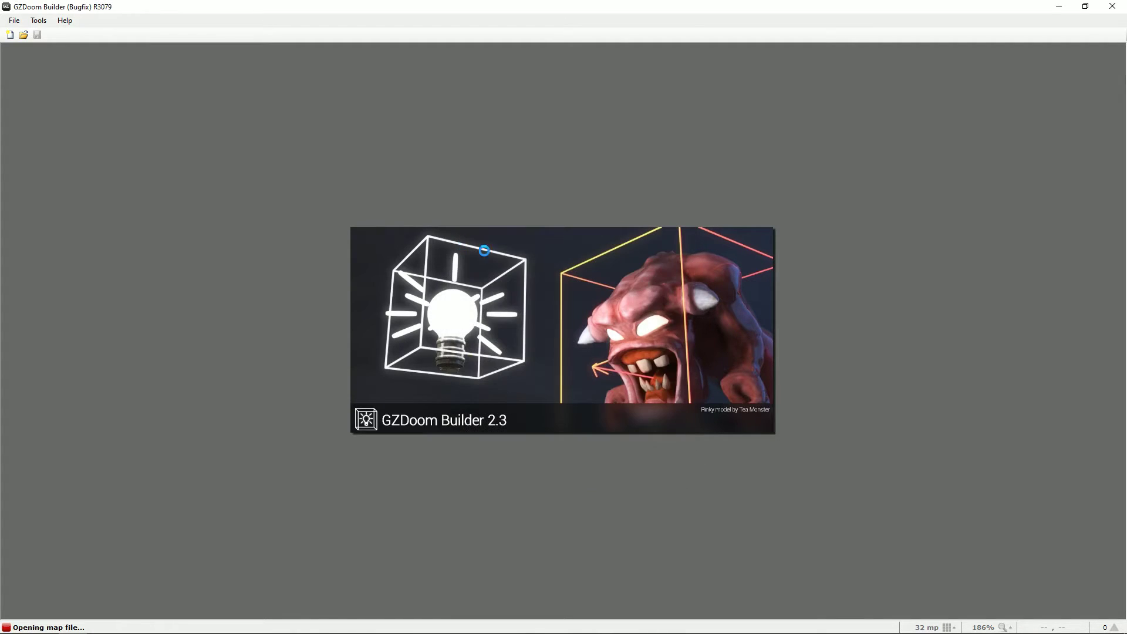
key(w)
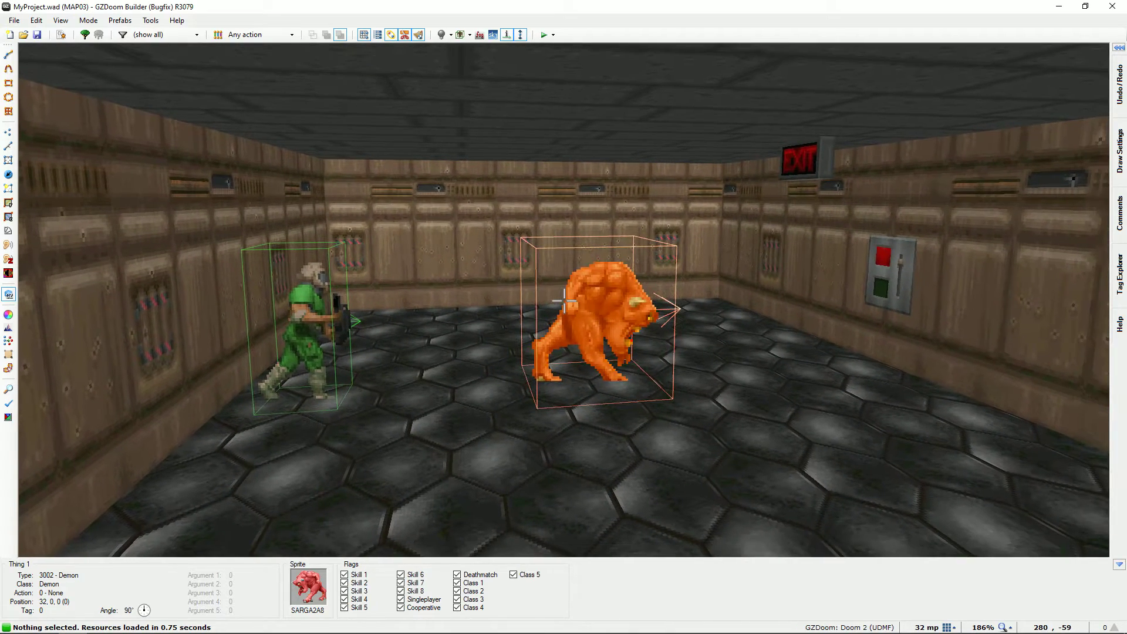
Return to 2D, reopen MAP01 from MyProject.wad and playtest it in GZDoom.
key(w)
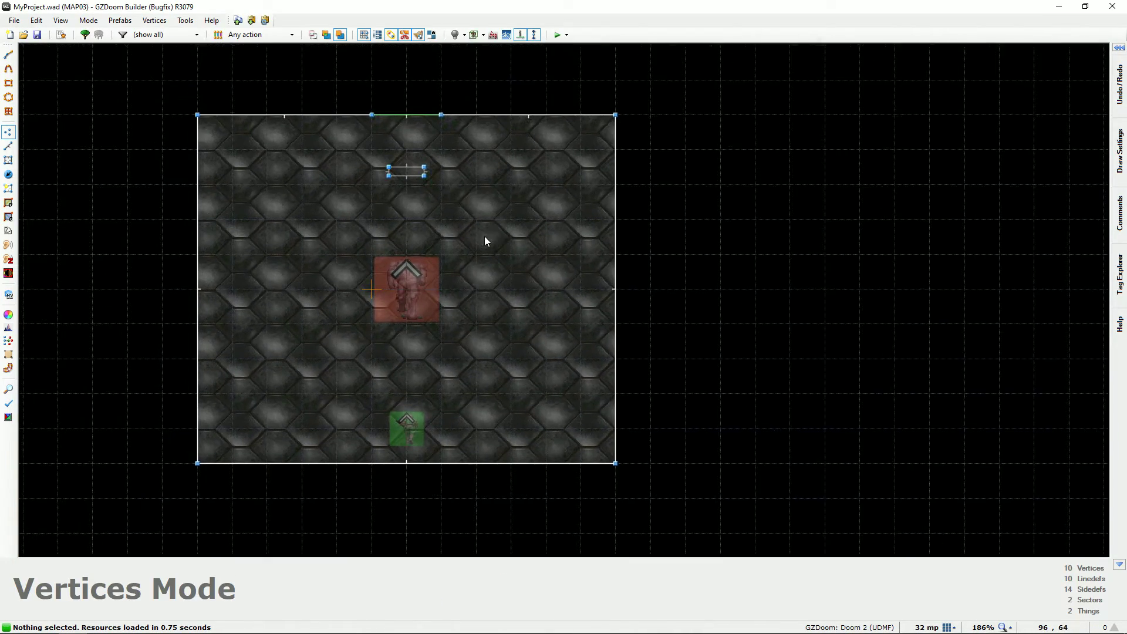
click(14, 20)
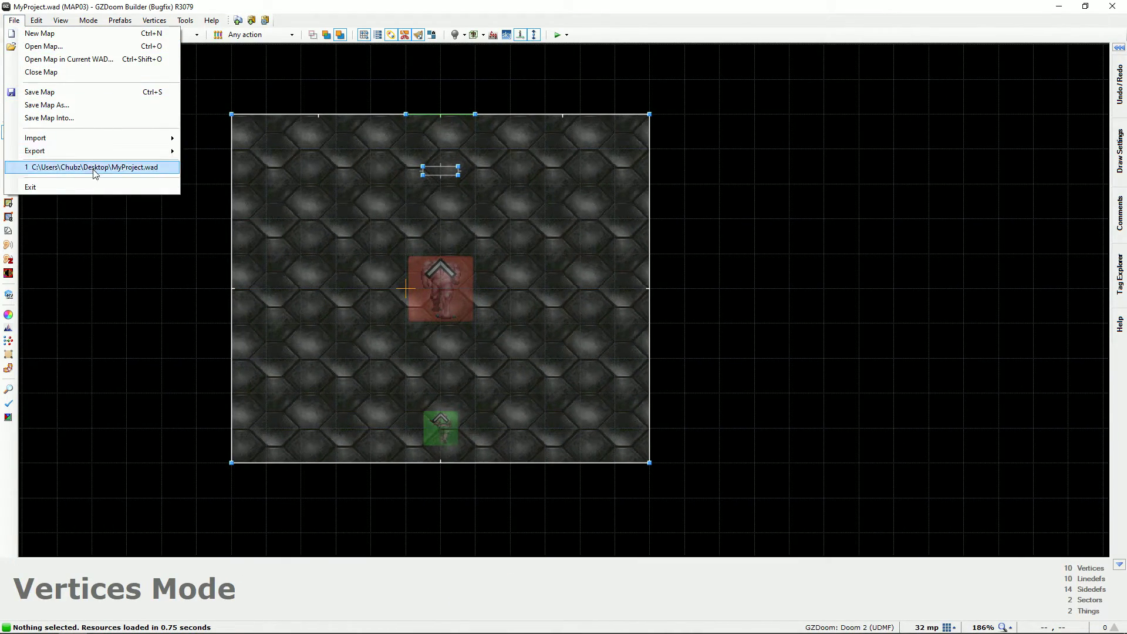
click(138, 173)
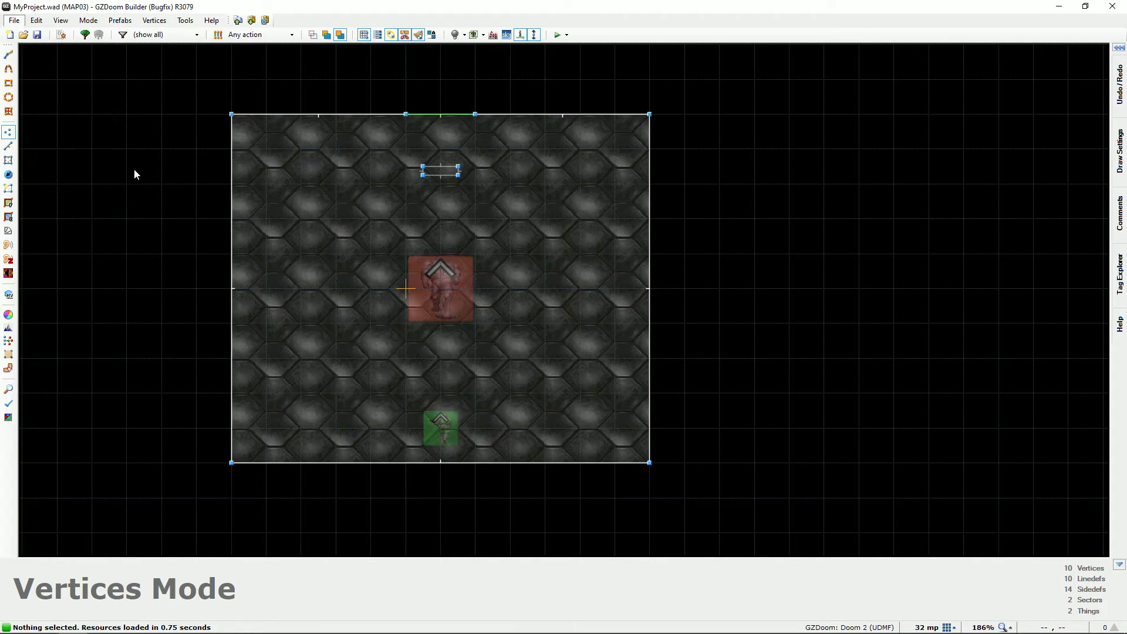
double_click(464, 228)
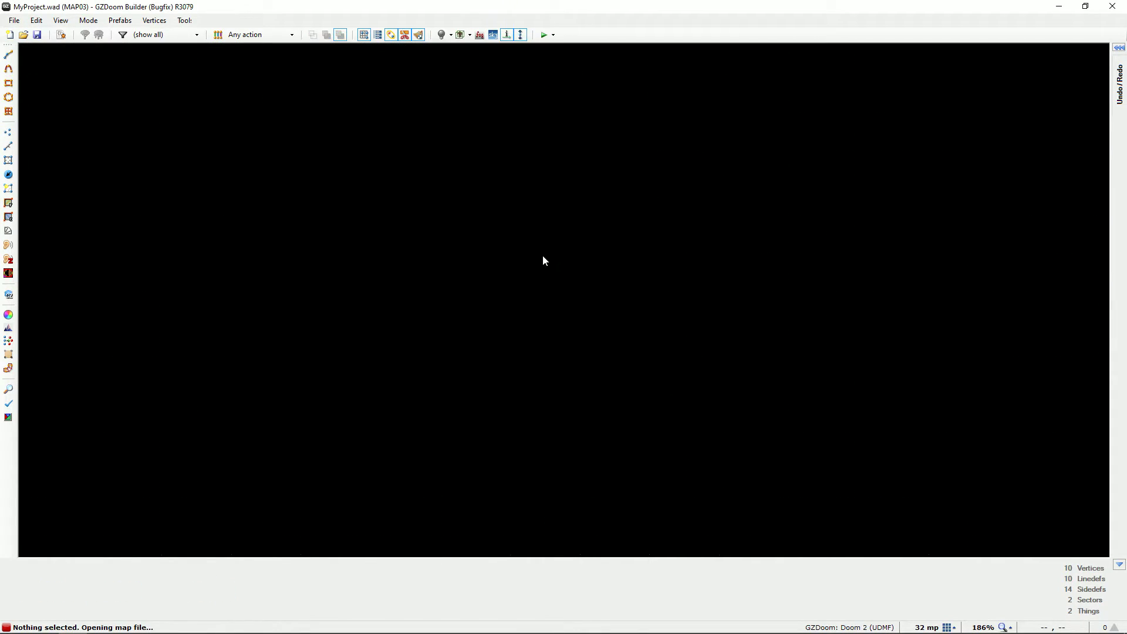
scroll(544, 231, up, 5)
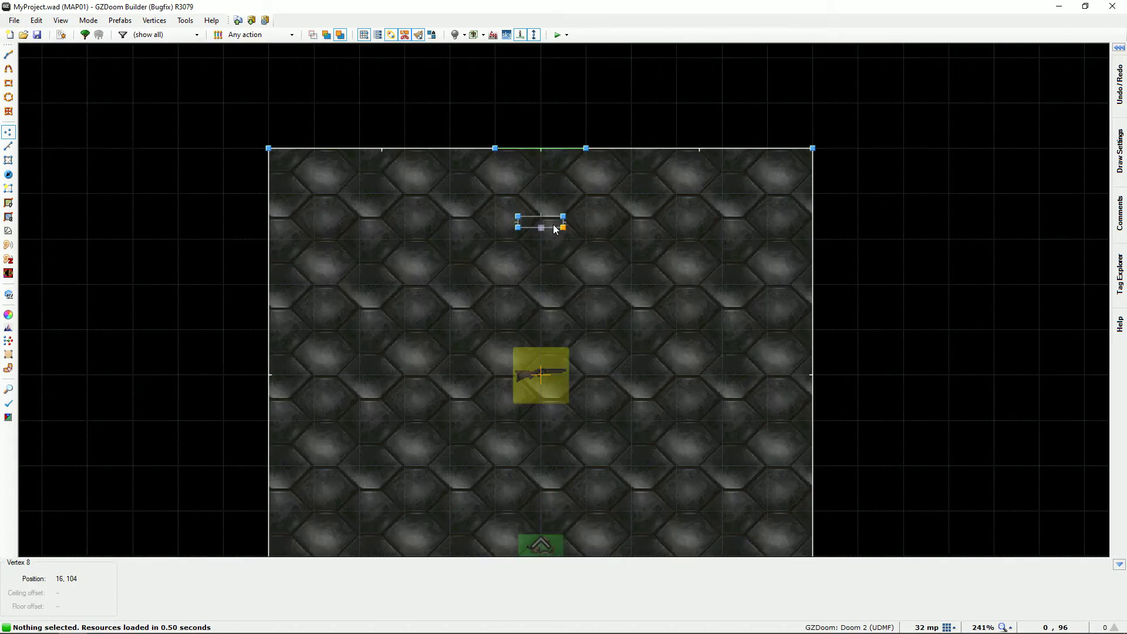
scroll(564, 158, down, 3)
scroll(567, 214, up, 1)
scroll(543, 231, down, 1)
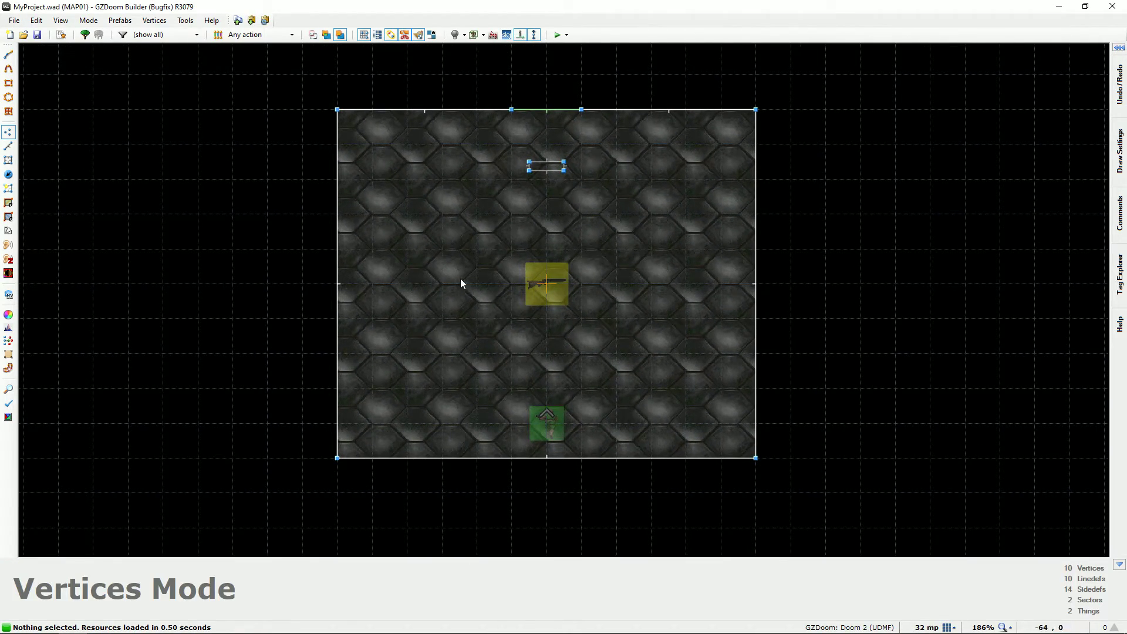
click(558, 34)
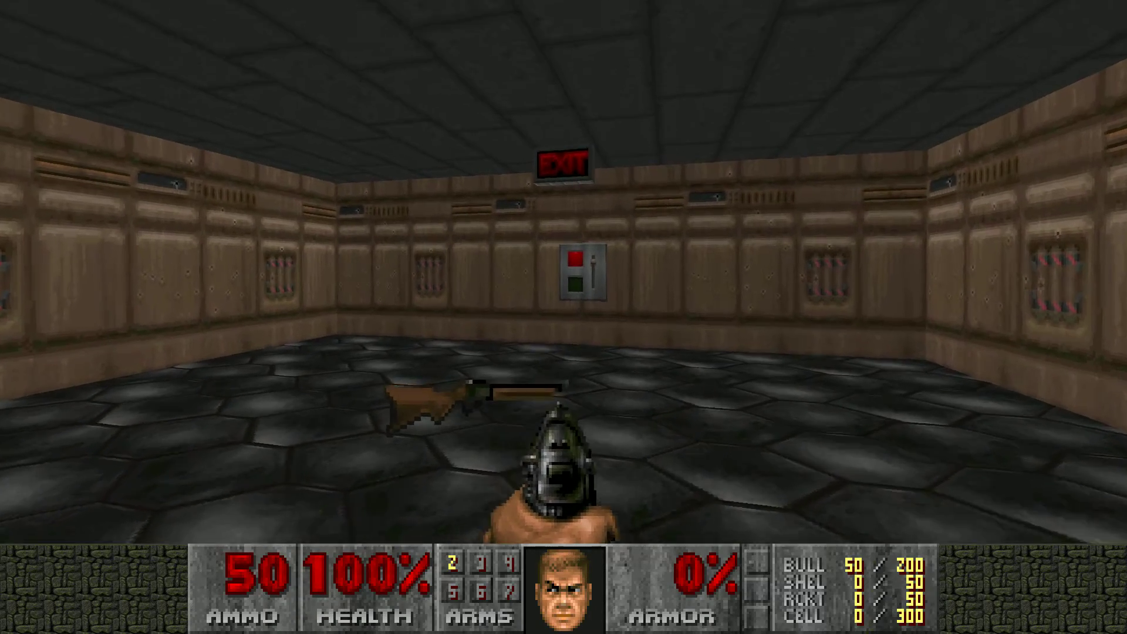
Grab the super shotgun, flip the MAP01 exit switch, and continue to Underhalls.
key(w)
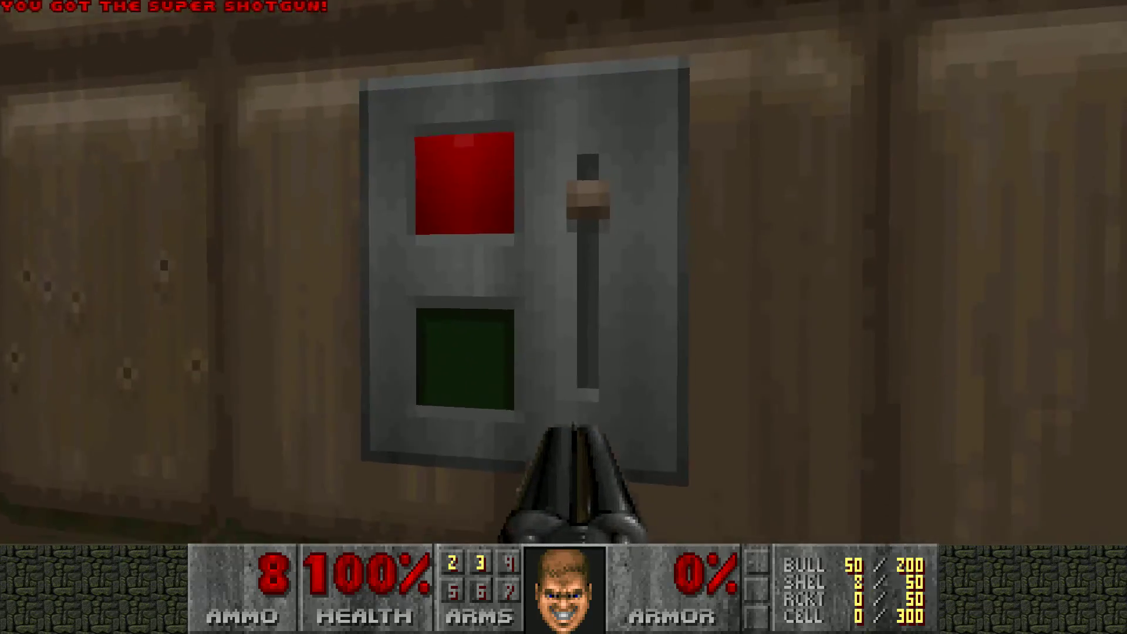
key(e)
key(e)
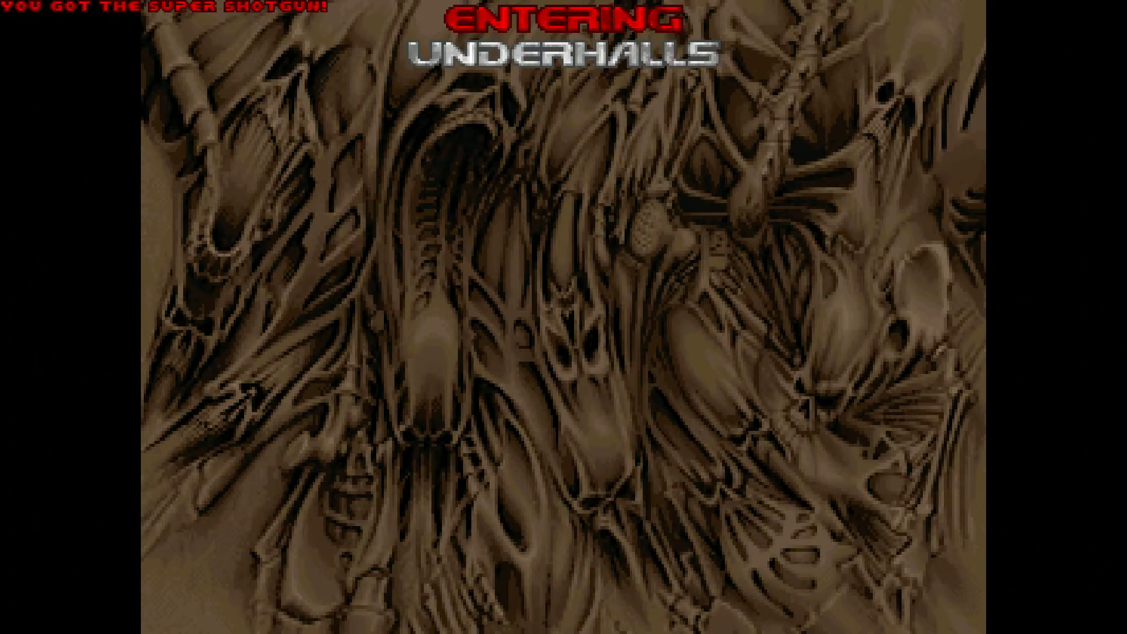
key(e)
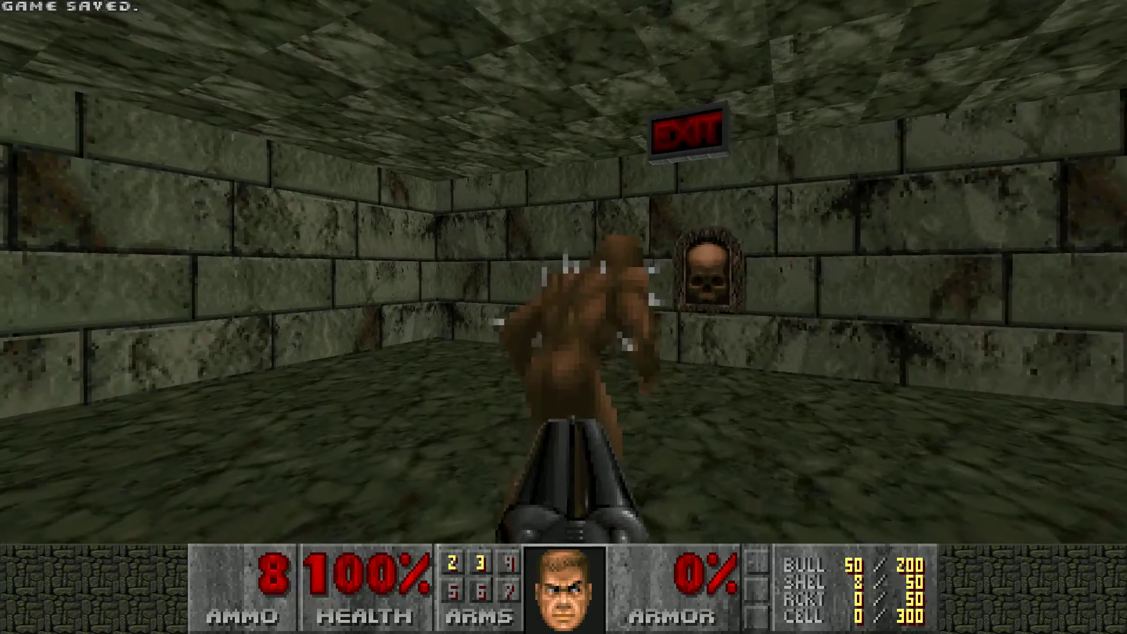
Shoot the imp in Underhalls, activate the skull exit switch, and advance to The Gantlet.
click(564, 317)
key(w)
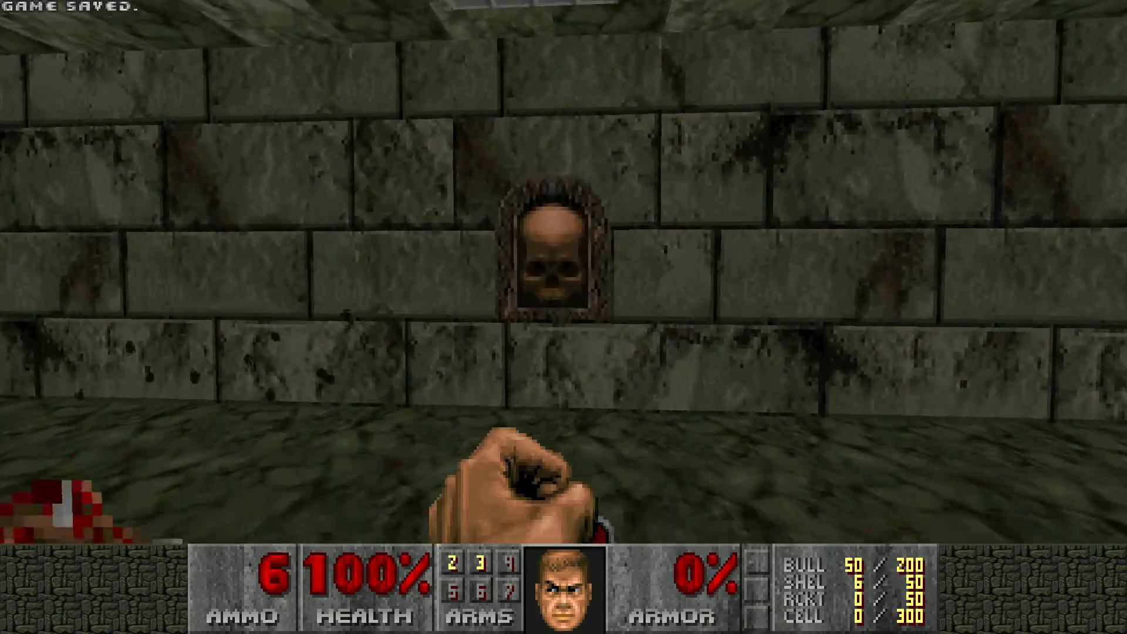
key(e)
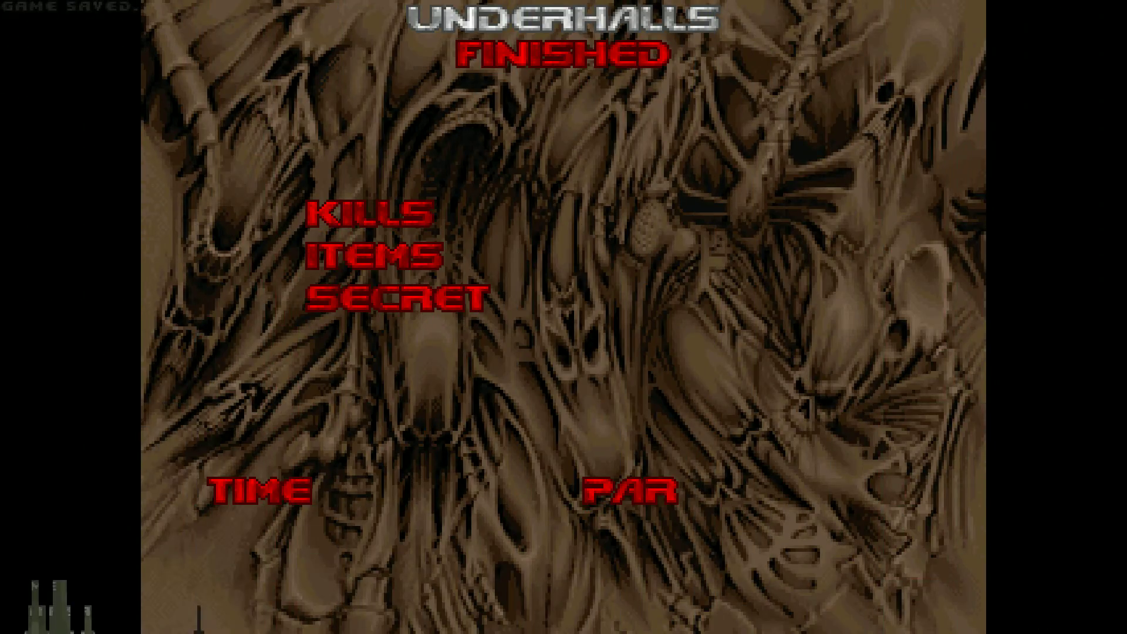
key(e)
key(e)
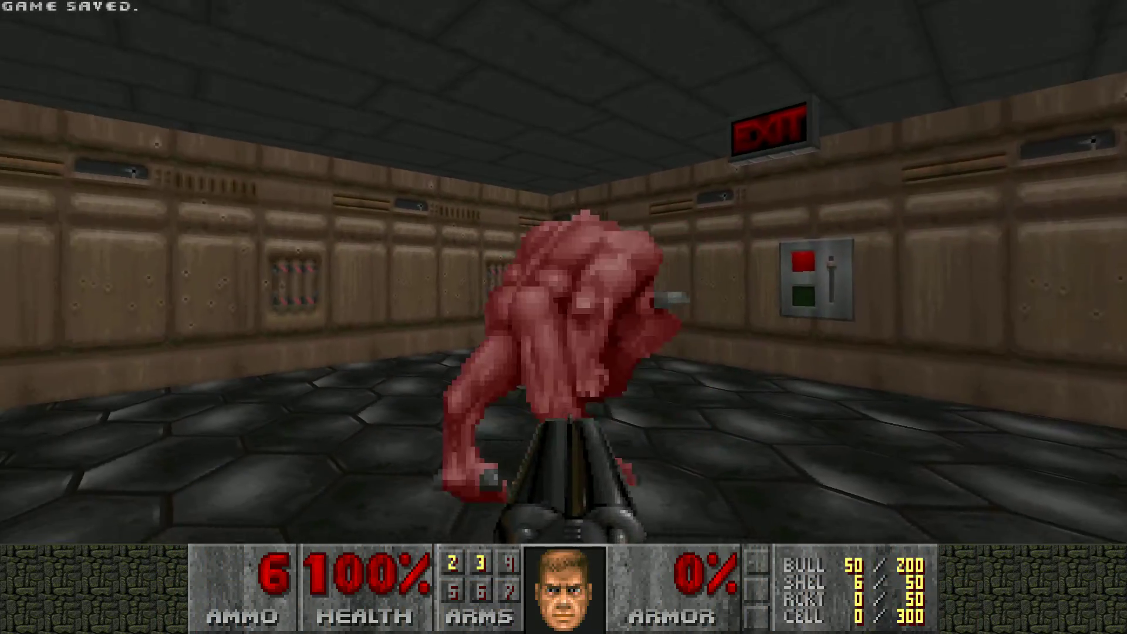
Kill the demon in The Gantlet and use its exit switch to finish the level.
click(564, 317)
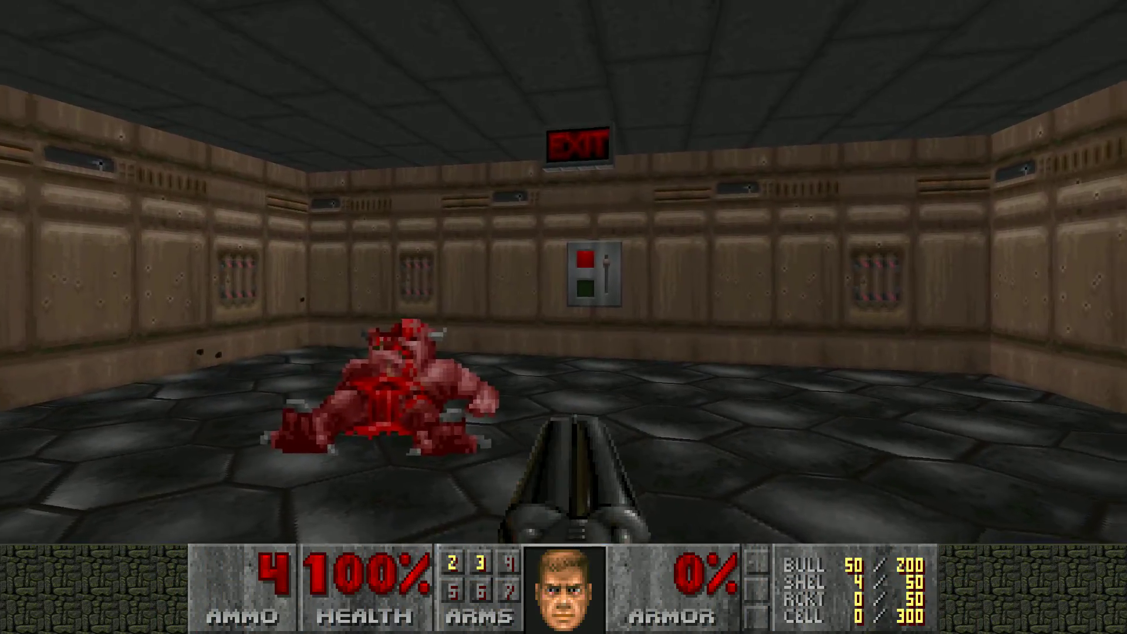
key(w)
key(w)
key(e)
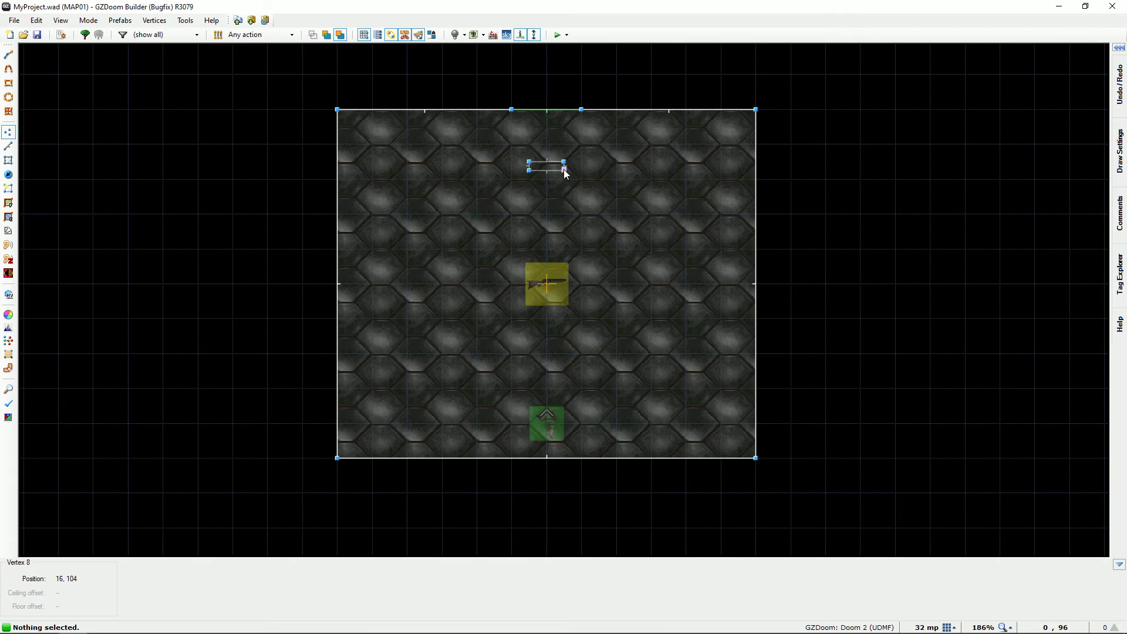
scroll(551, 220, down, 2)
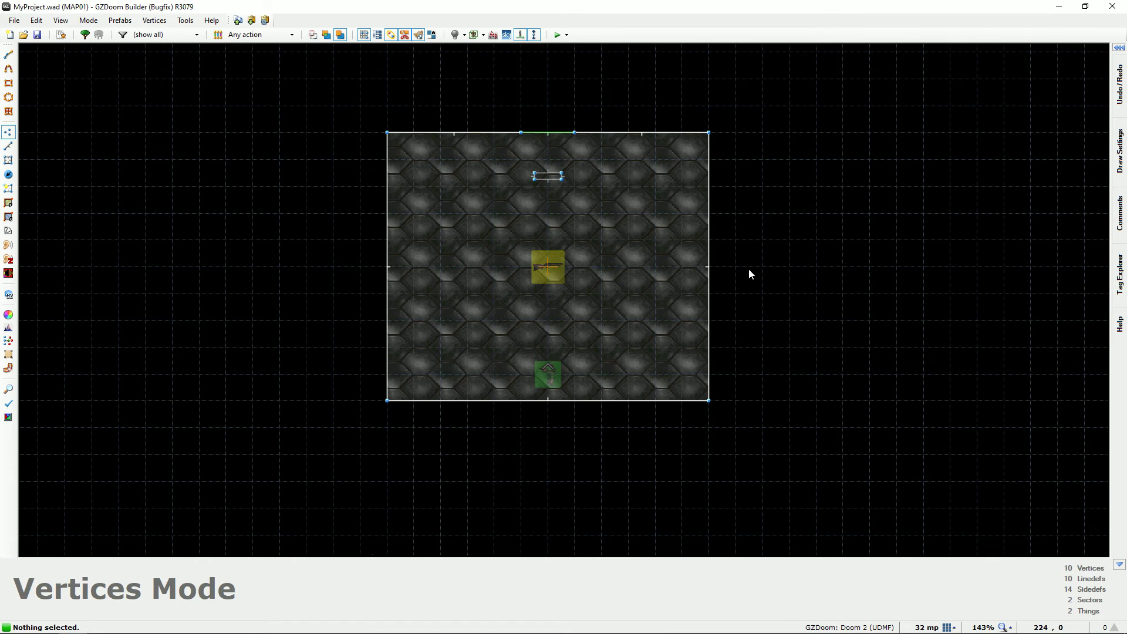